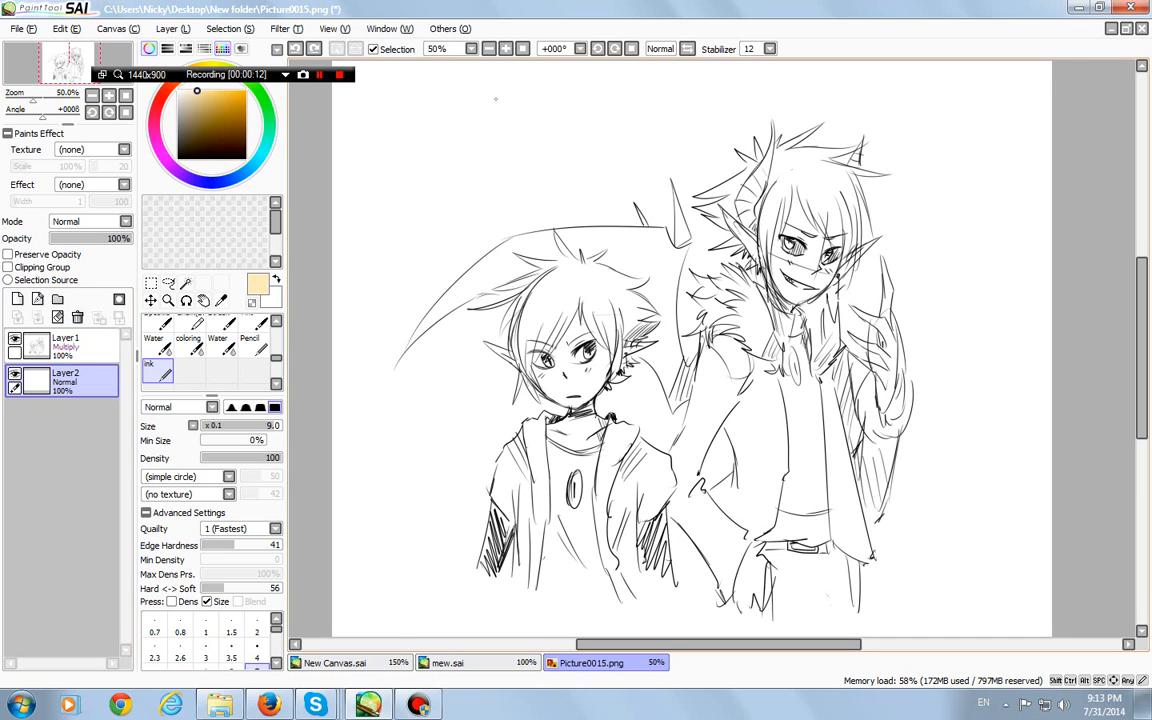
Add a new layer and place it beneath Layer2 at the base of the layer stack
scroll(490, 101, up, 2)
scroll(470, 48, down, 2)
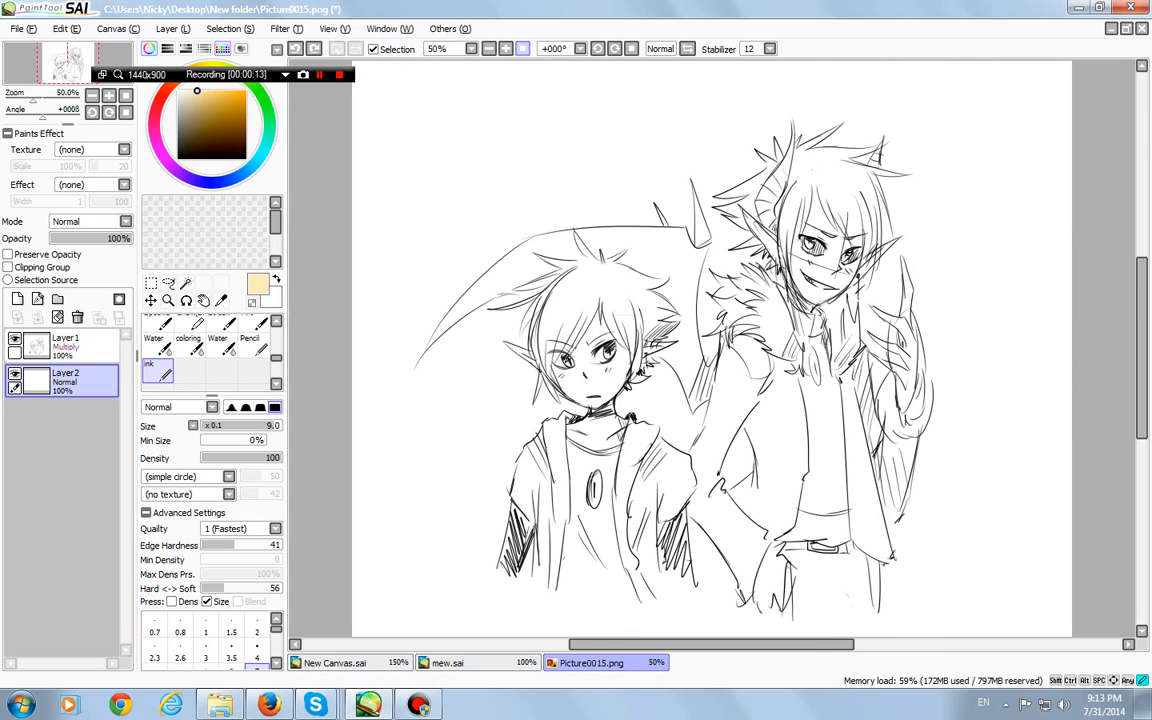
click(17, 299)
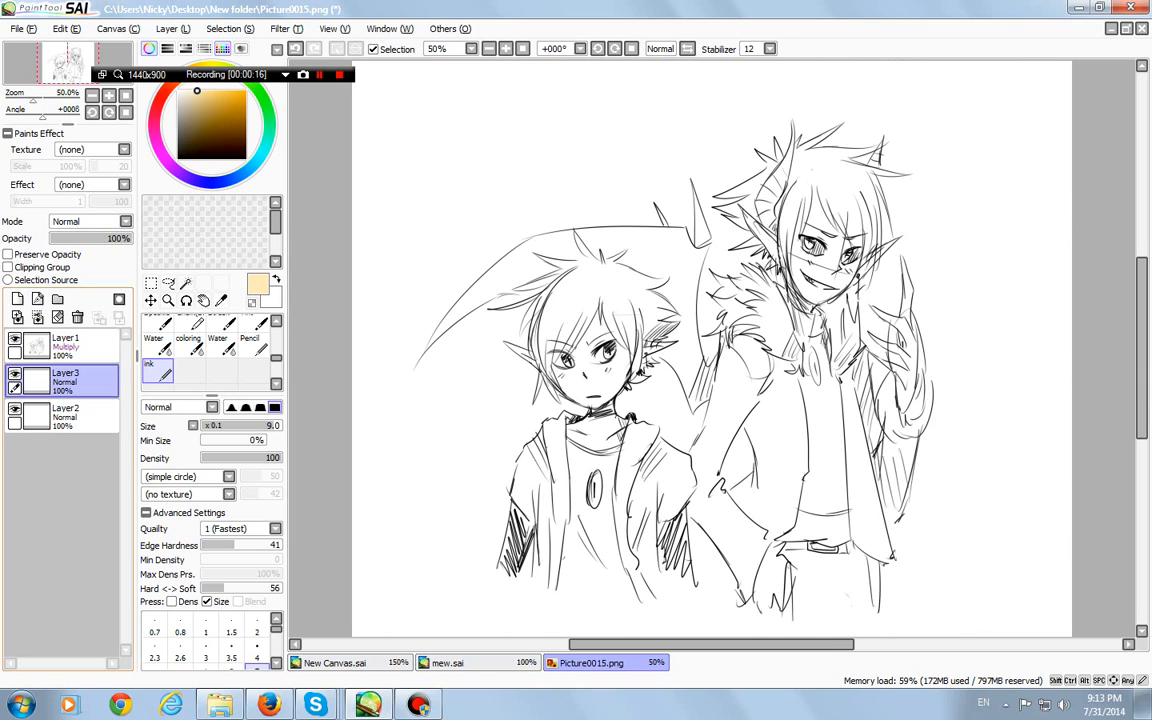
drag(72, 382, 74, 427)
Choose a medium grey and flood the whole lowest layer with it using the Bucket tool
scroll(200, 350, up, 3)
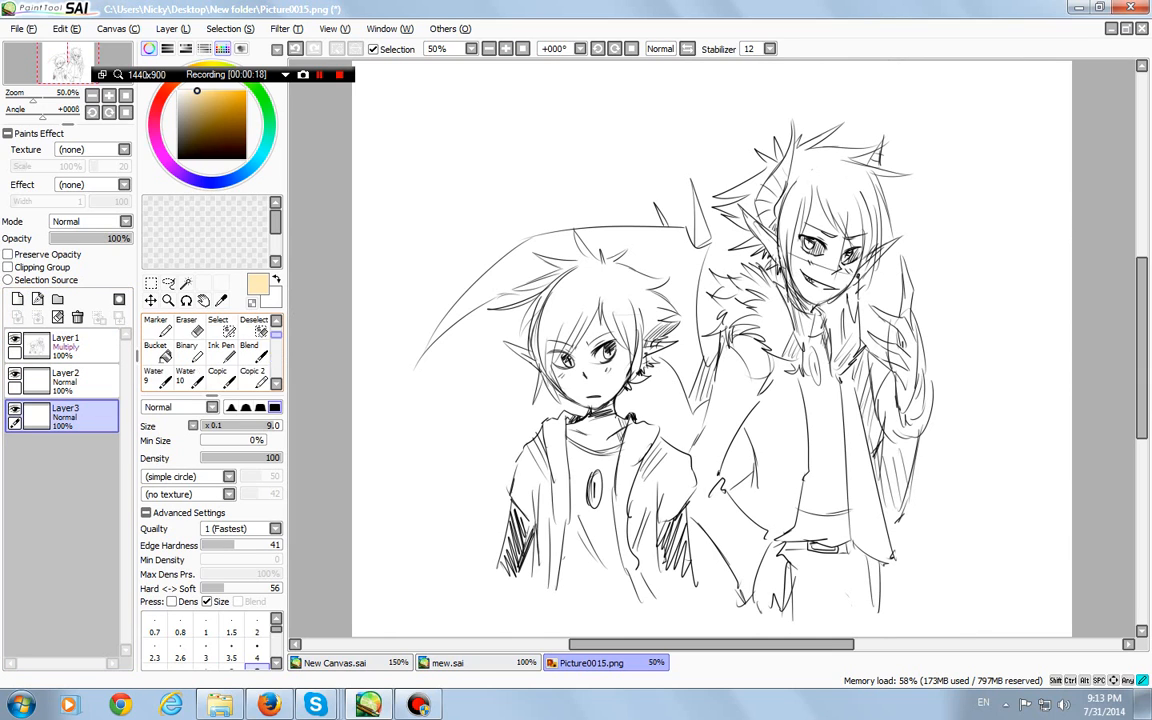
click(157, 364)
mouse_move(183, 110)
mouse_down()
mouse_move(189, 101)
mouse_move(178, 118)
mouse_up()
click(246, 171)
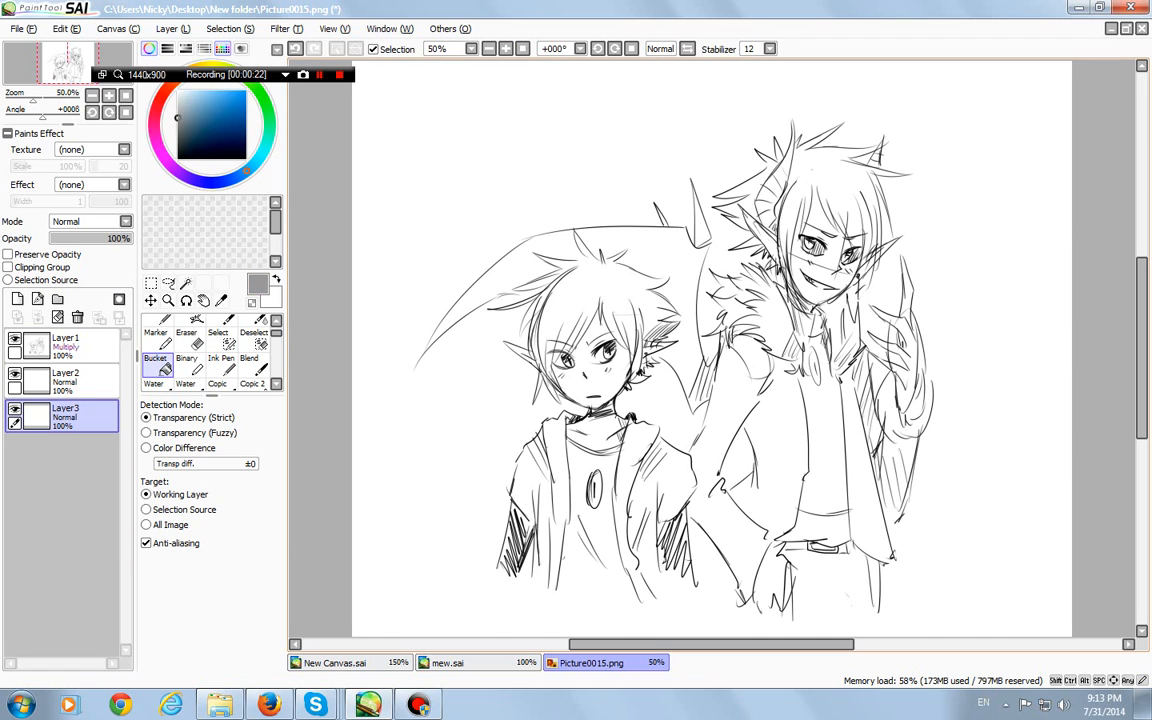
click(641, 313)
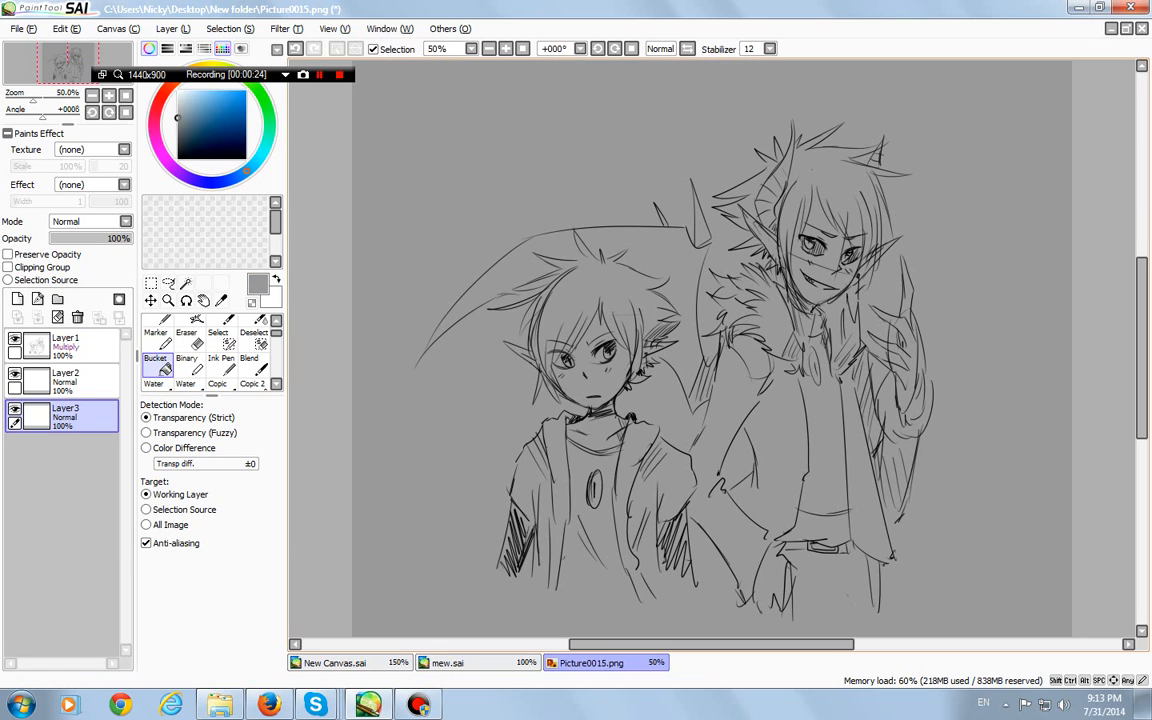
Add a new empty layer directly above the grey background layer, with the canvas view at 100%
click(17, 299)
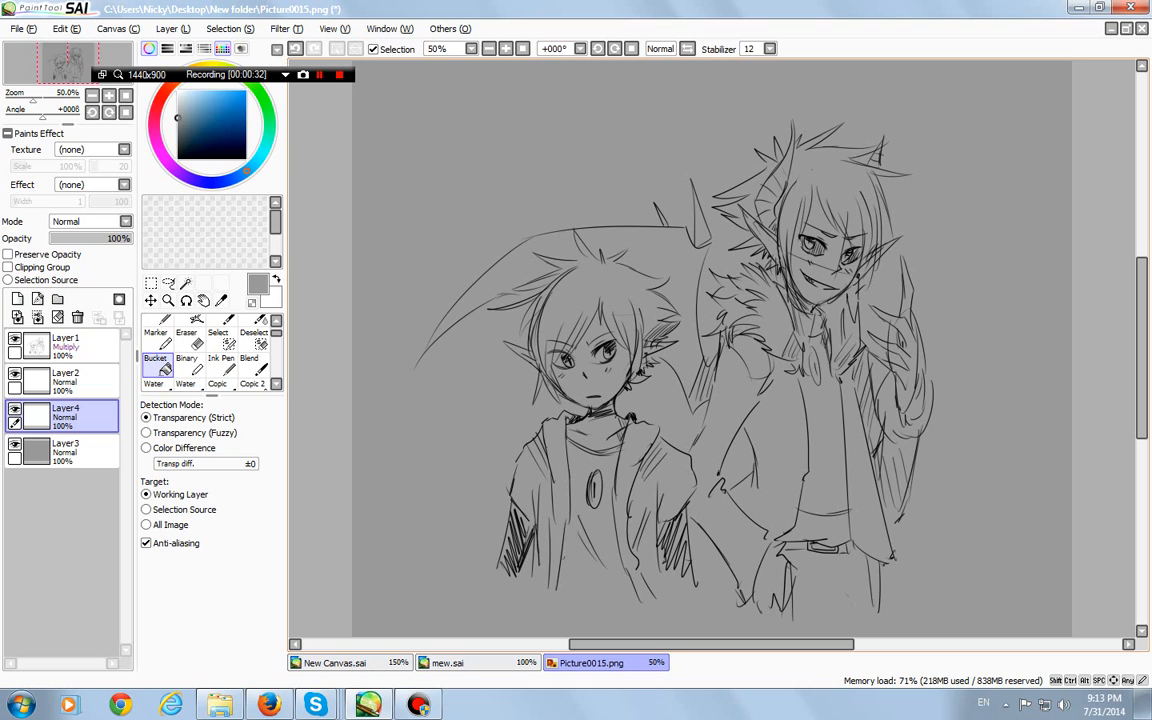
scroll(711, 350, down, 1)
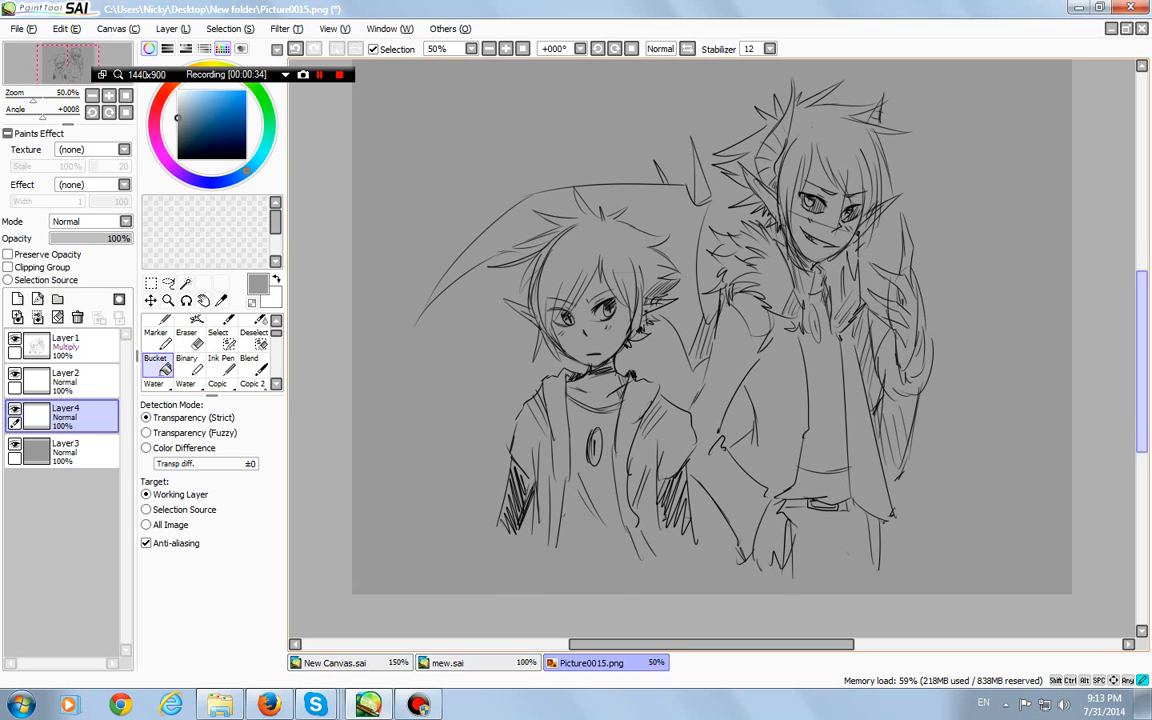
click(505, 48)
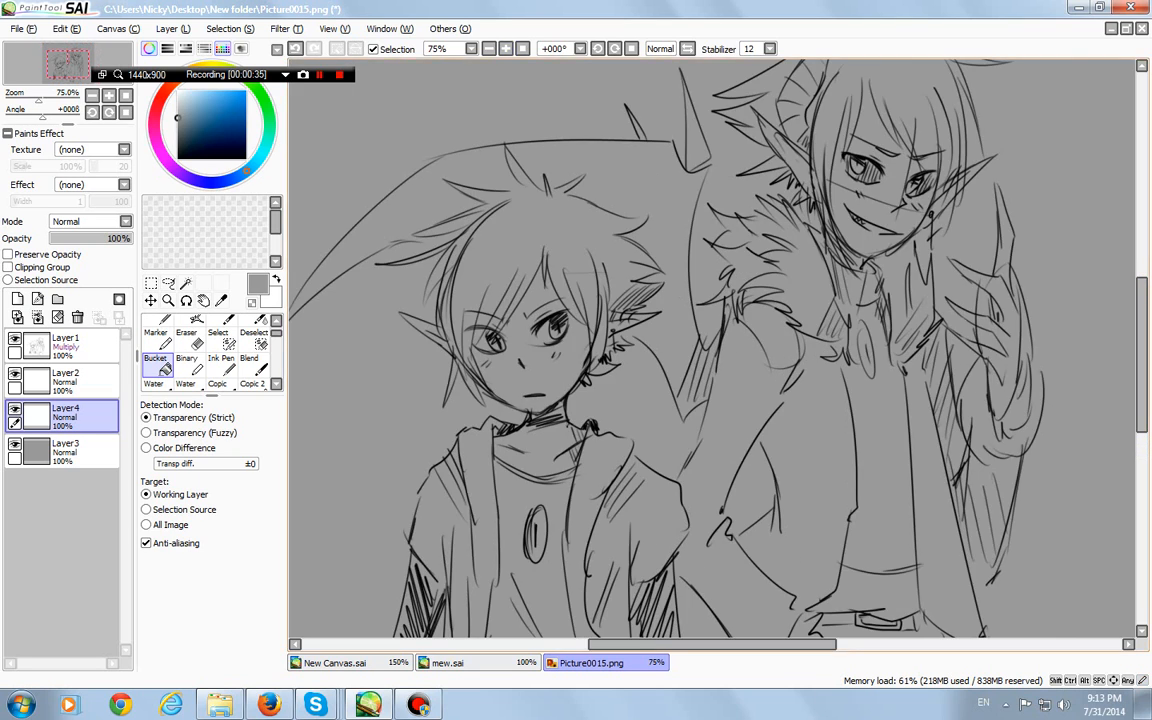
click(505, 48)
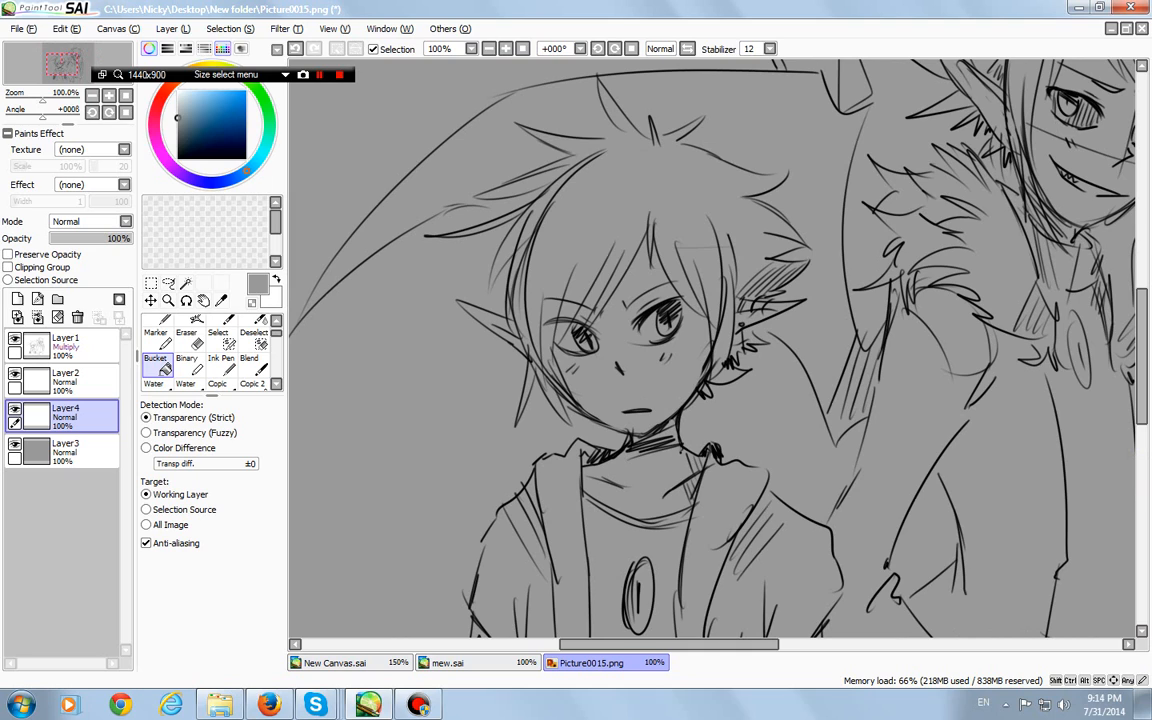
click(285, 75)
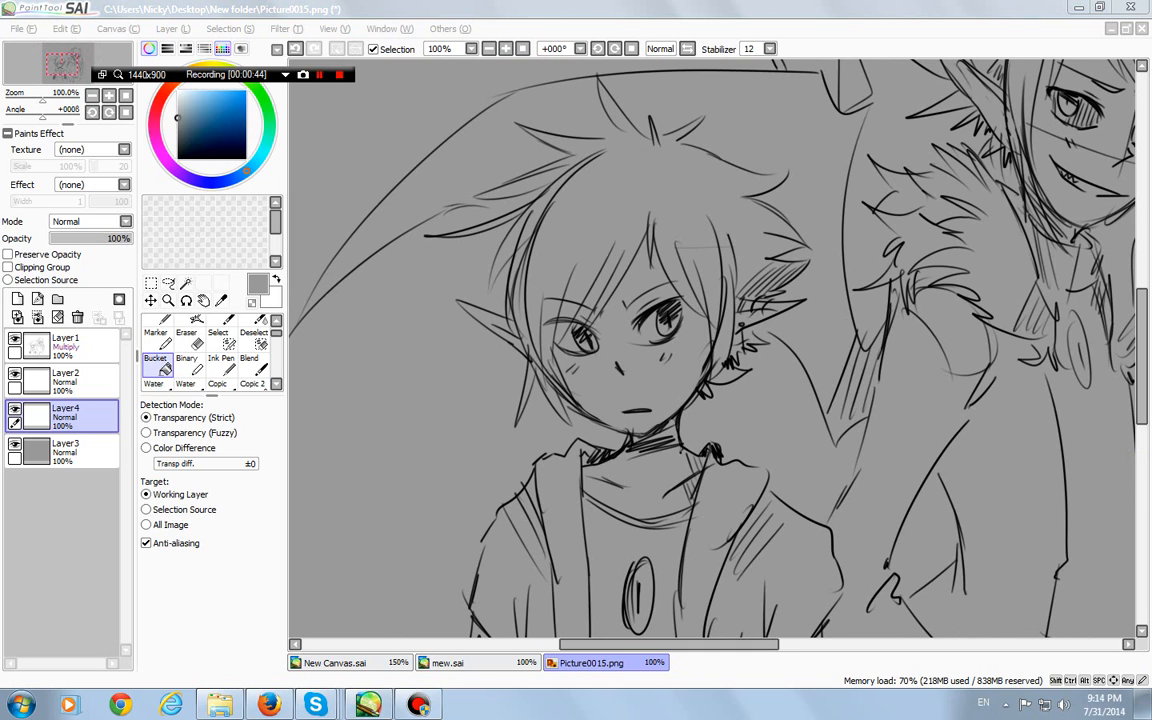
drag(228, 75, 362, 16)
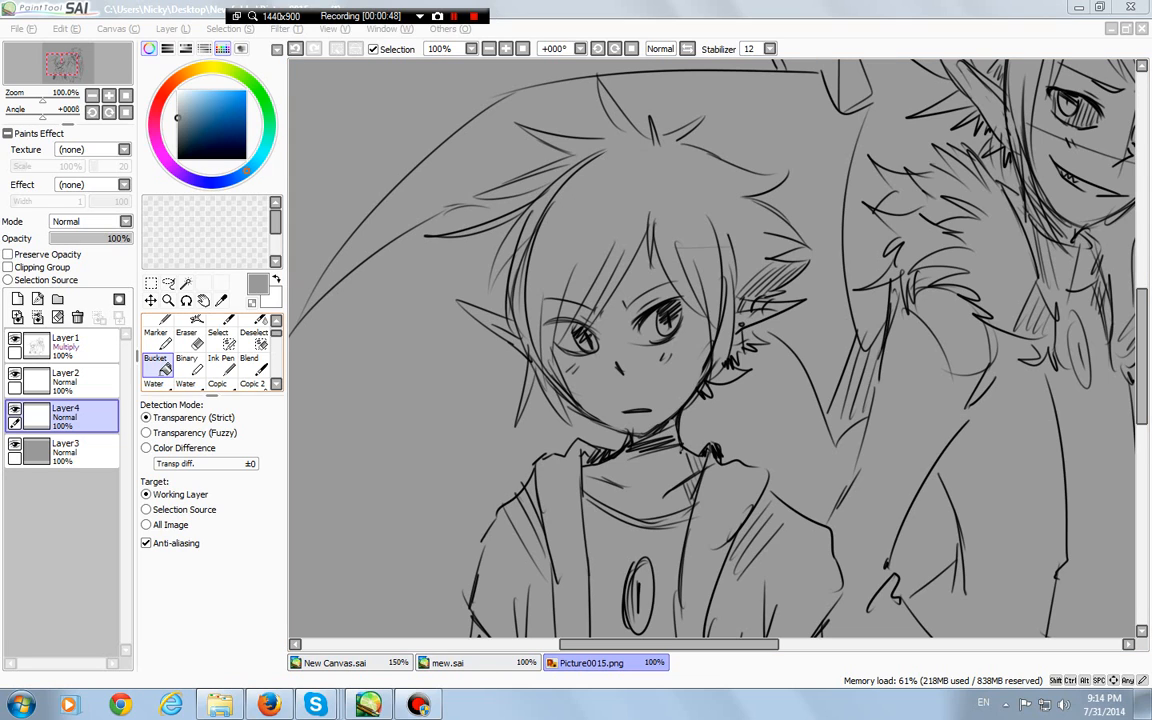
Set up the ink brush at size 20 with a pale cream skin colour
drag(277, 333, 277, 328)
scroll(210, 350, down, 5)
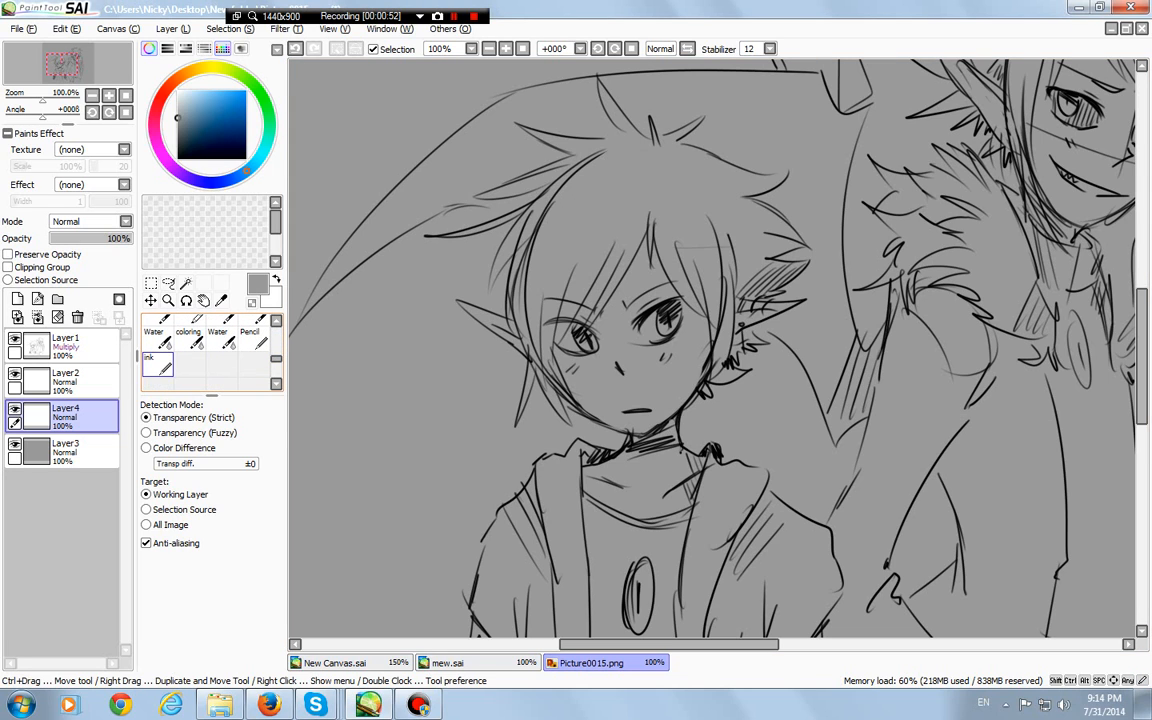
click(158, 365)
click(164, 513)
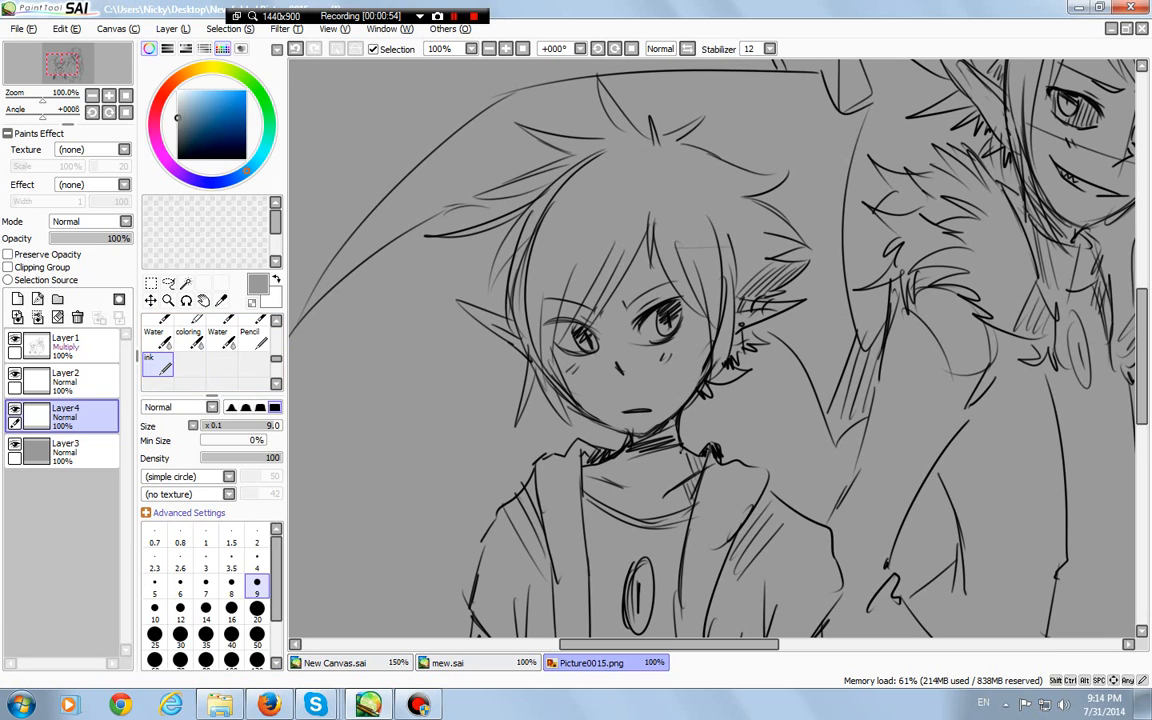
click(164, 513)
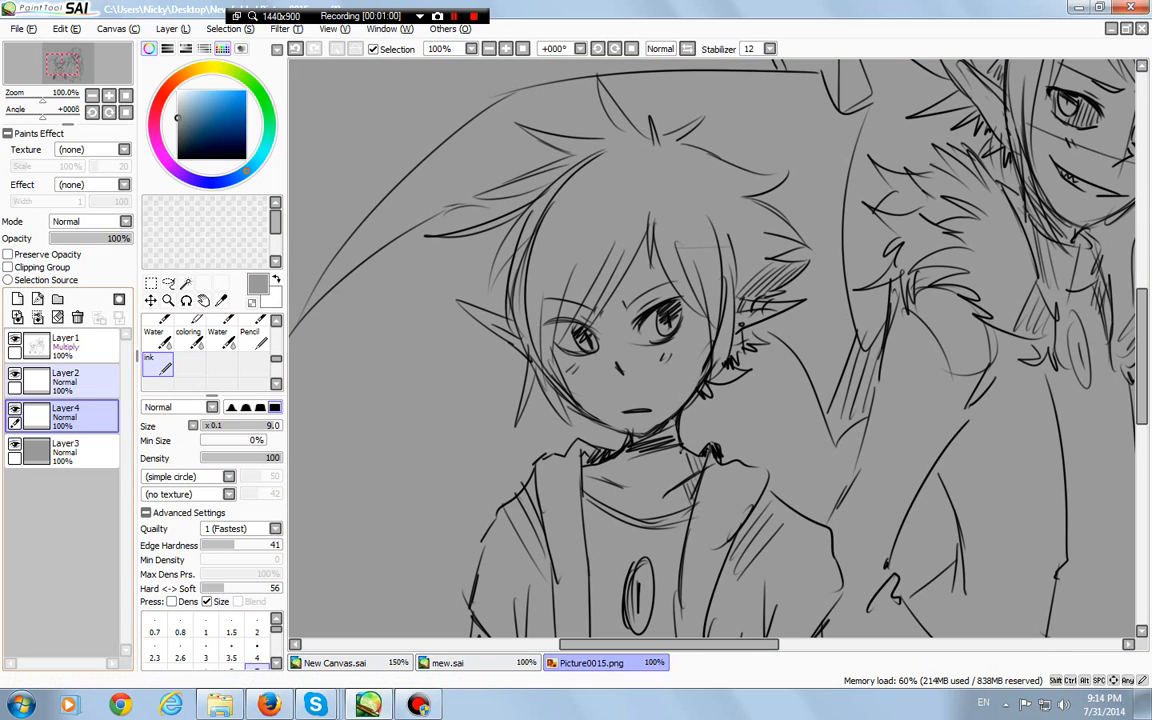
click(199, 91)
click(255, 162)
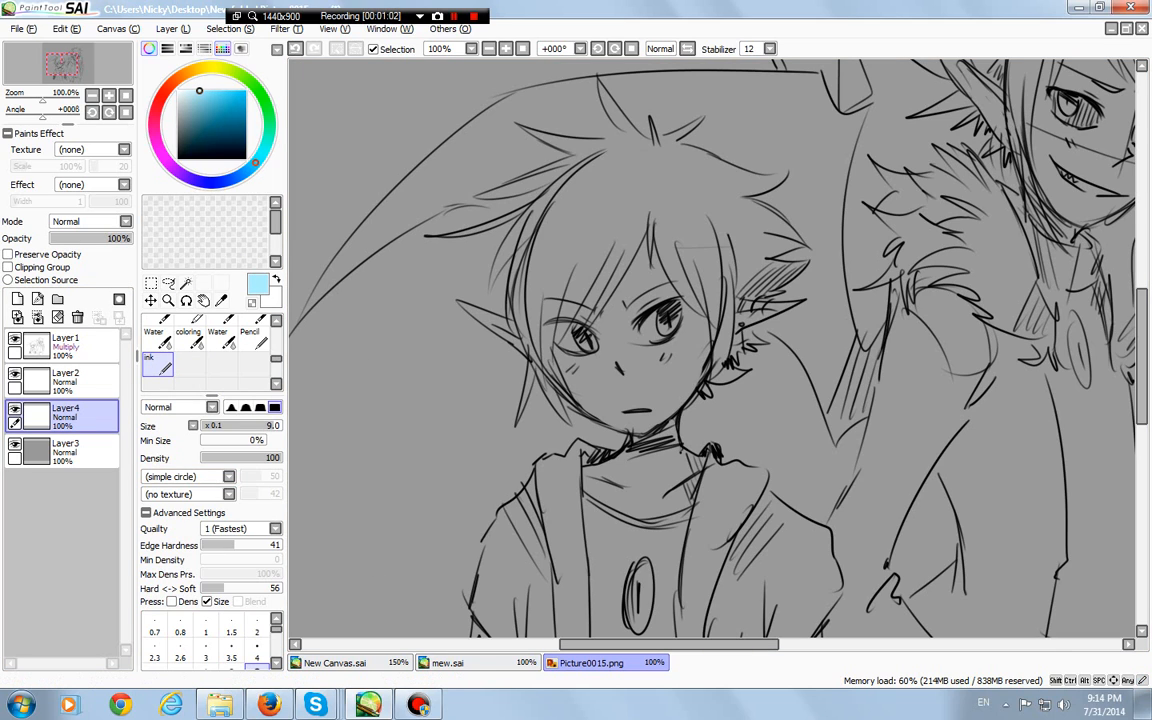
drag(276, 629, 276, 643)
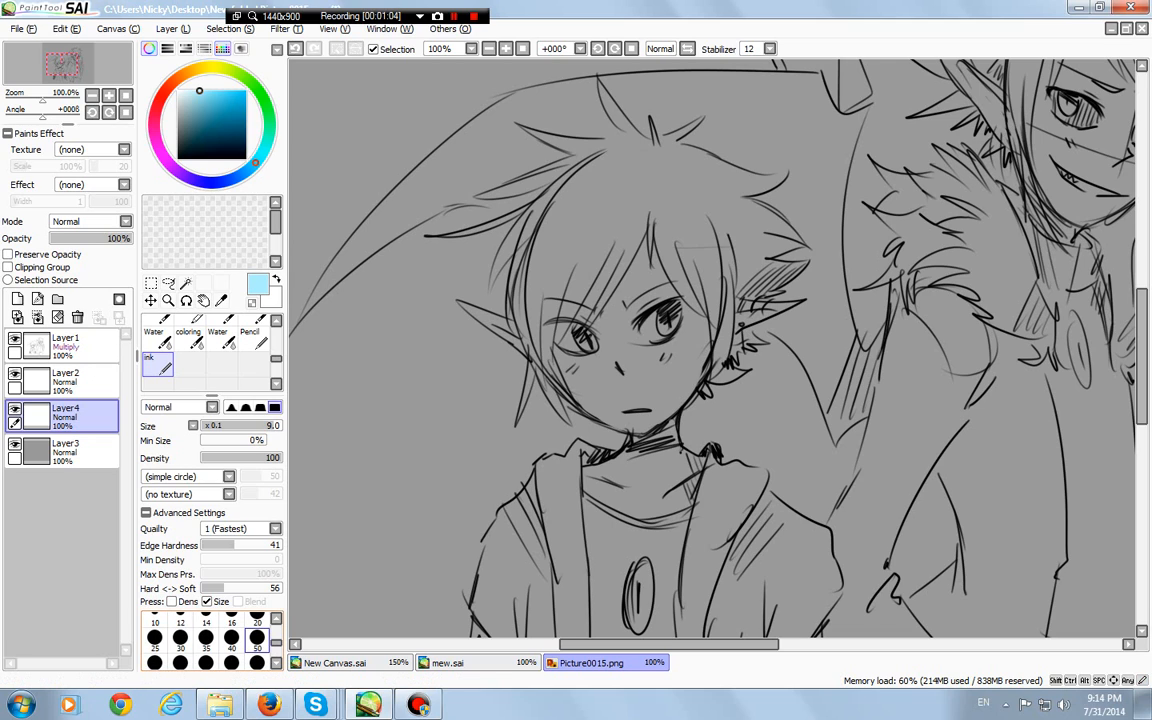
click(257, 620)
drag(182, 77, 204, 68)
click(190, 73)
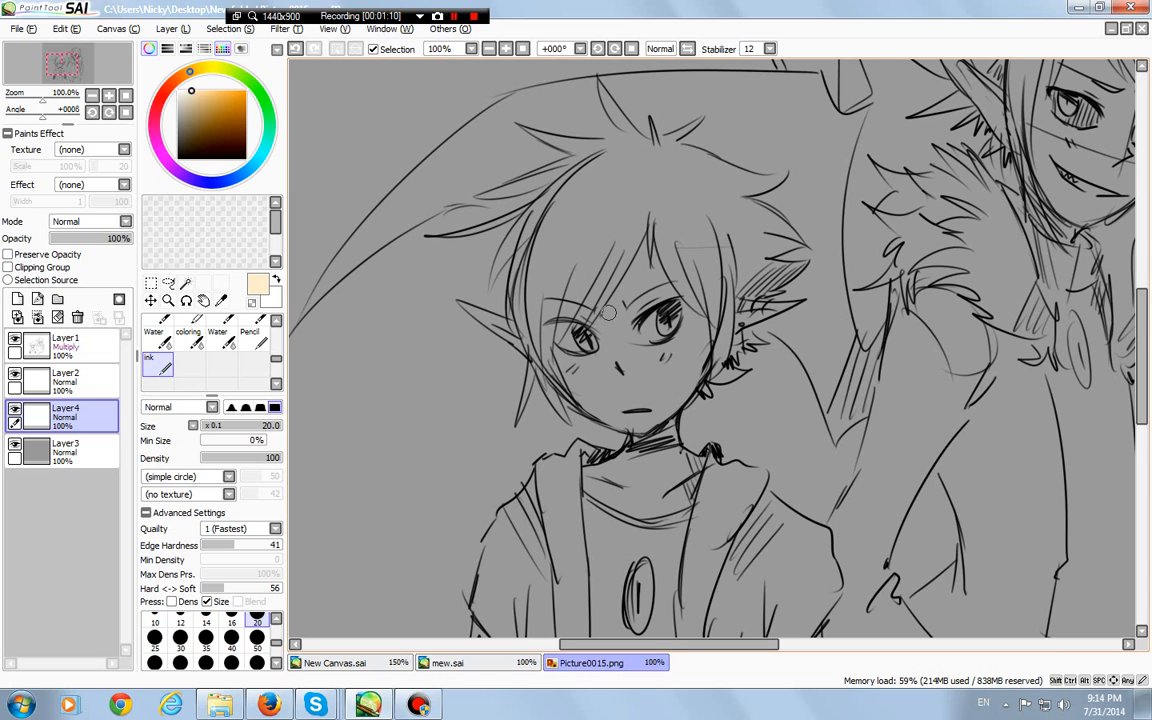
Paint the skin colour along the inner edges of the smaller character's face and neckline, and colour both pointed ears
mouse_move(608, 311)
mouse_down()
mouse_move(630, 277)
mouse_move(598, 326)
mouse_move(651, 229)
mouse_move(650, 261)
mouse_move(702, 325)
mouse_move(703, 358)
mouse_move(621, 464)
mouse_move(588, 474)
mouse_move(603, 490)
mouse_move(587, 486)
mouse_move(661, 505)
mouse_move(641, 519)
mouse_move(683, 505)
mouse_move(666, 505)
mouse_move(694, 463)
mouse_move(668, 452)
mouse_move(703, 461)
mouse_move(670, 430)
mouse_up()
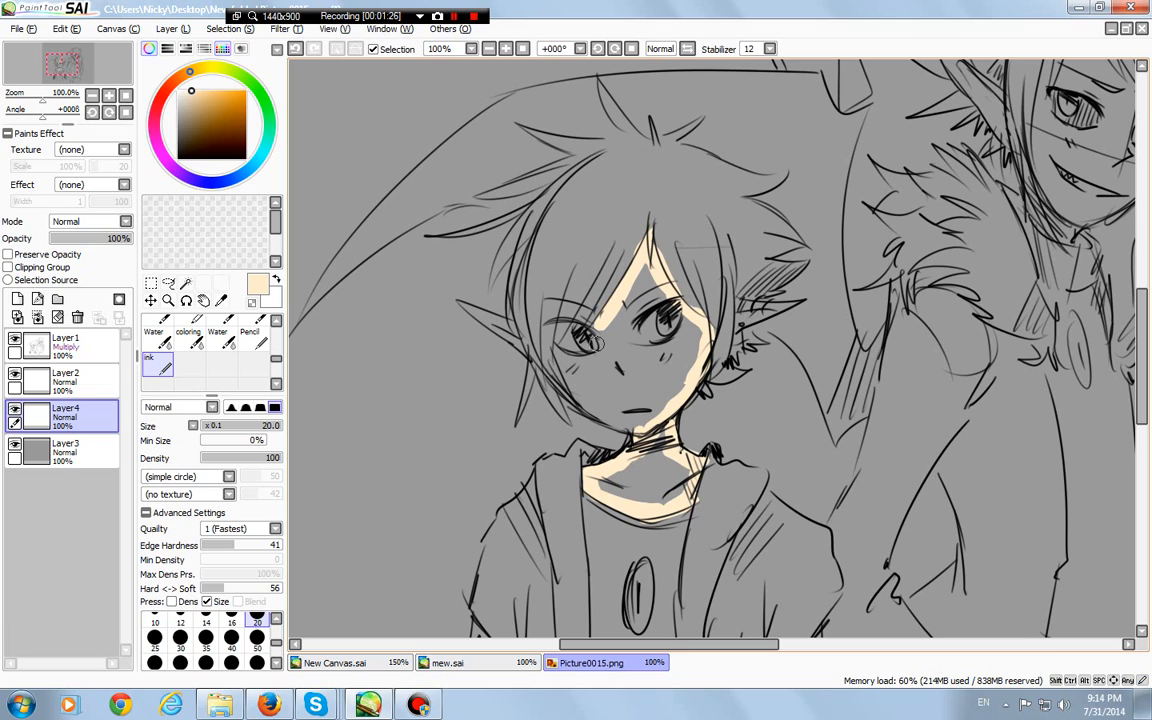
mouse_move(599, 323)
mouse_down()
mouse_move(566, 342)
mouse_move(586, 401)
mouse_move(574, 383)
mouse_move(589, 407)
mouse_move(638, 422)
mouse_up()
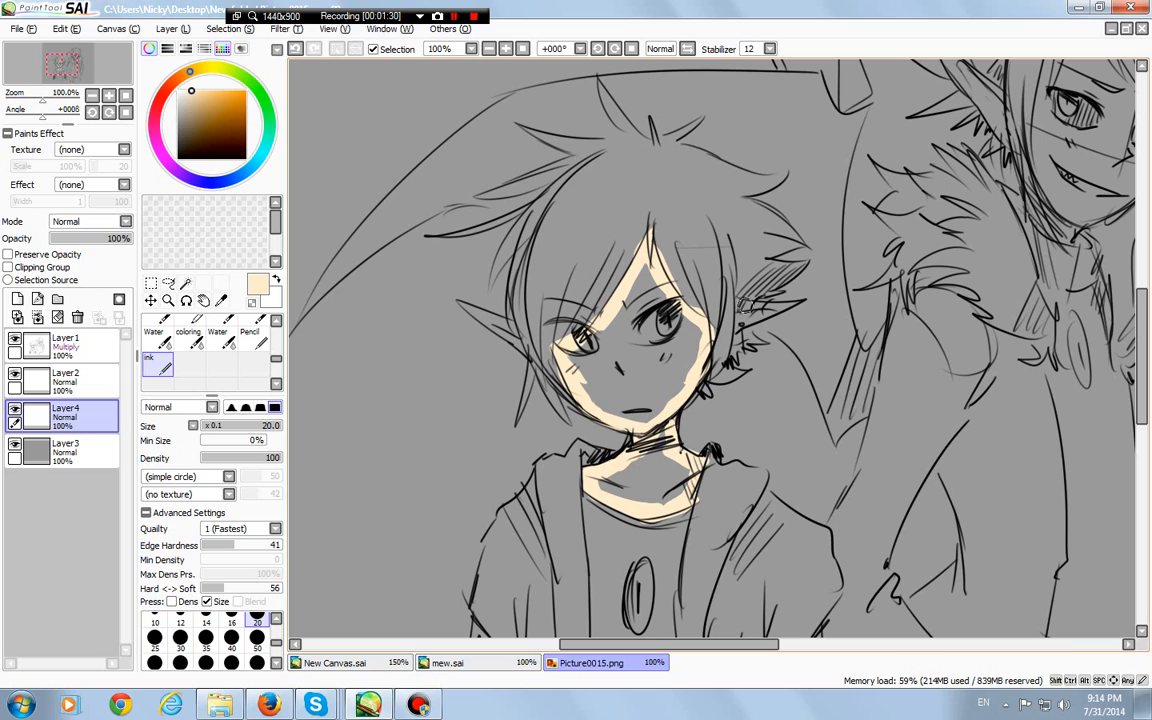
mouse_move(745, 306)
mouse_down()
mouse_move(797, 302)
mouse_move(747, 325)
mouse_move(755, 309)
mouse_up()
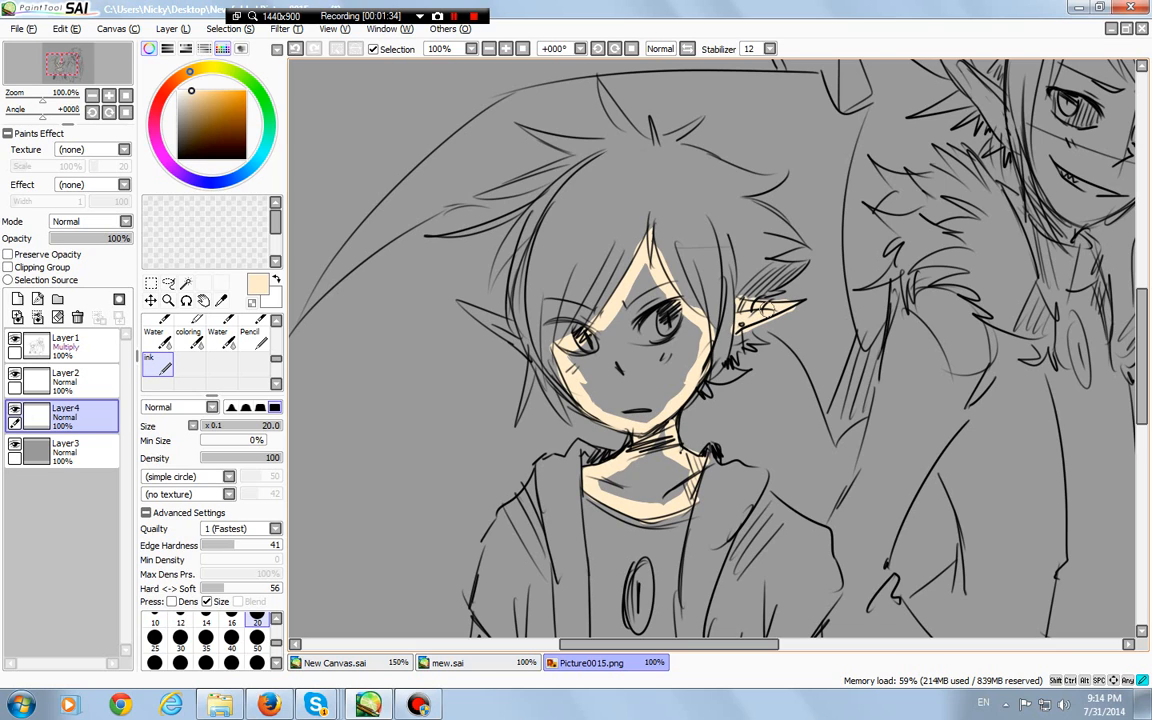
drag(518, 326, 464, 302)
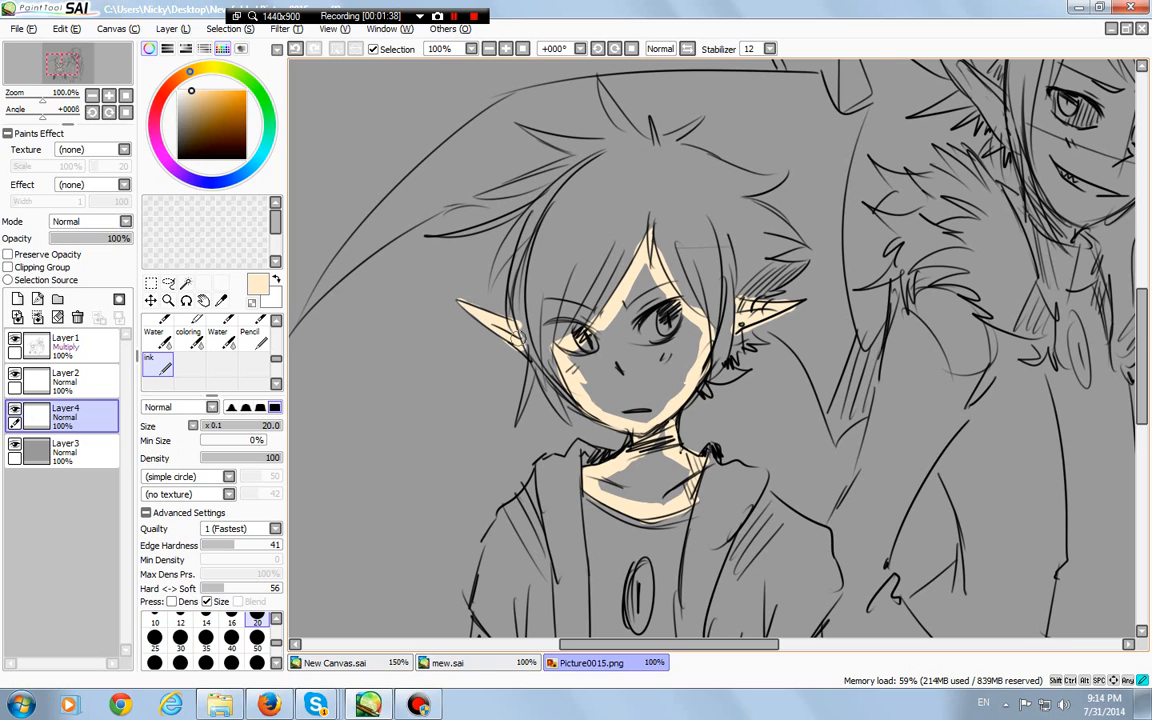
Fill the outlined face and neck with the skin colour using the Bucket, and return to the ink brush
drag(276, 358, 276, 330)
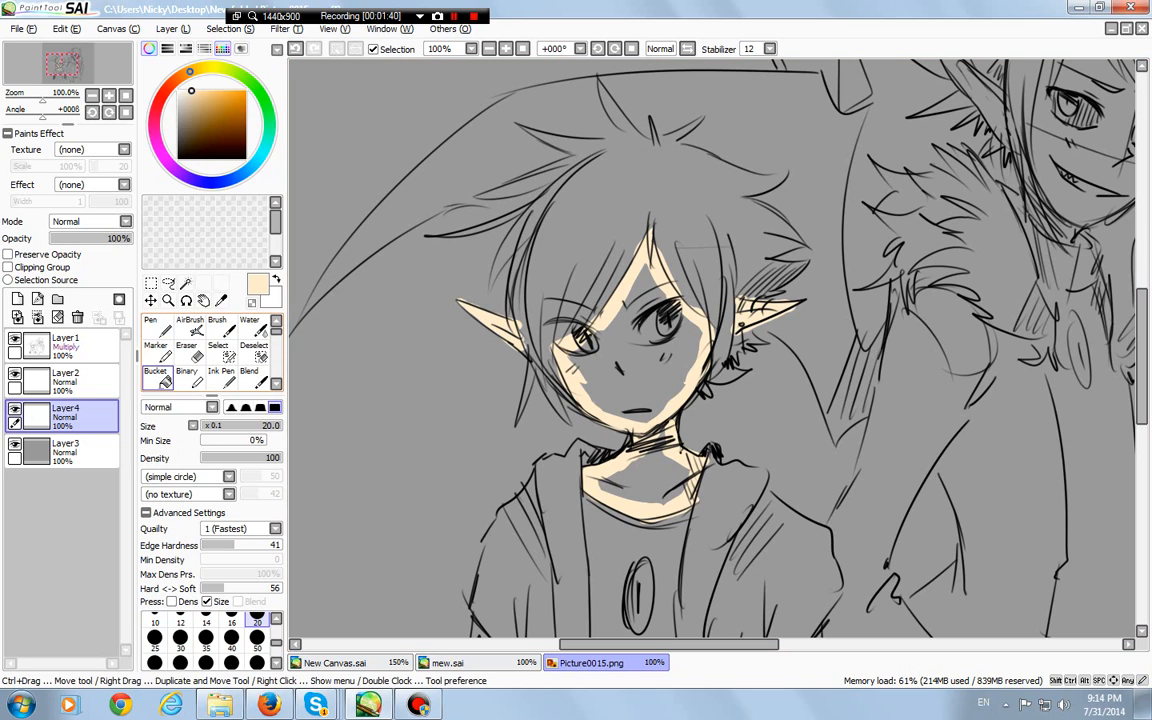
click(156, 376)
click(600, 350)
click(590, 425)
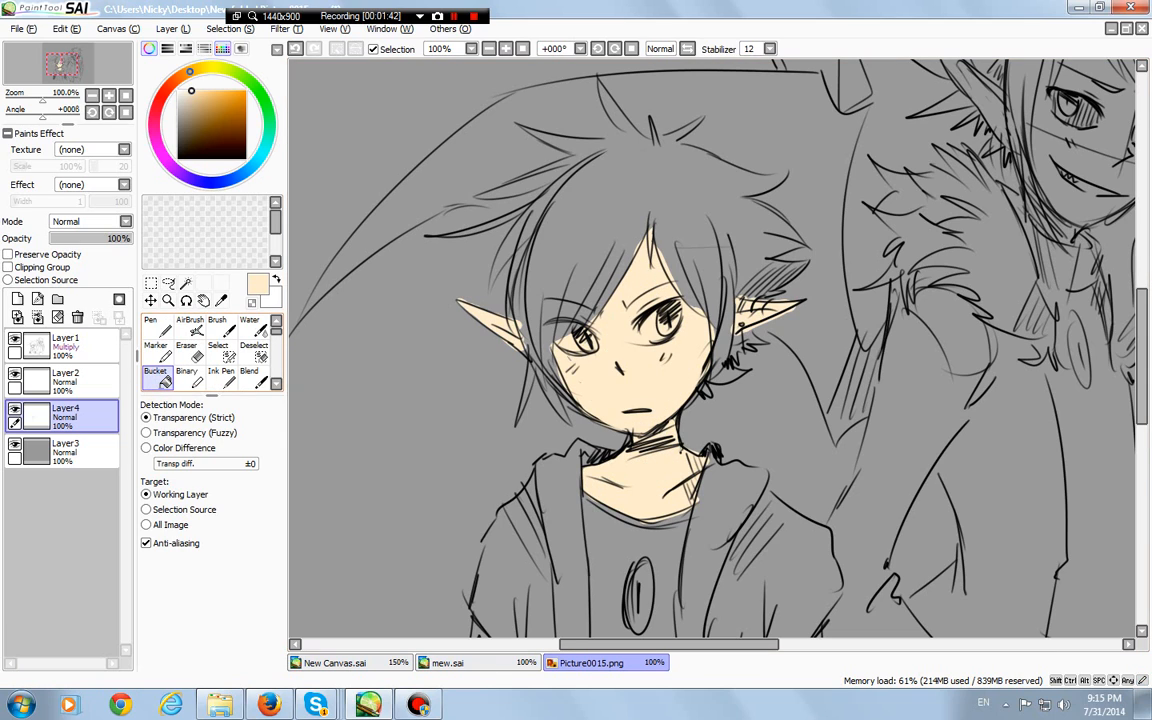
drag(276, 332, 276, 358)
click(158, 371)
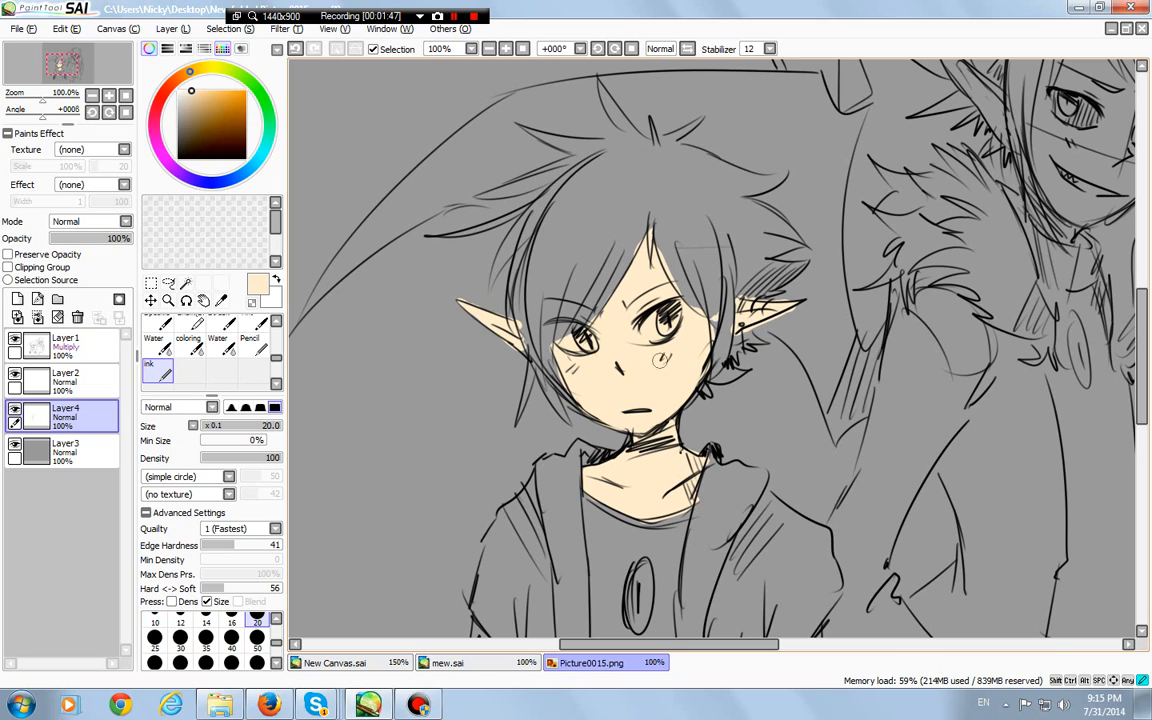
Paint soft light-orange shading around the larger eye and cheek with the Water brush at size 20
click(220, 343)
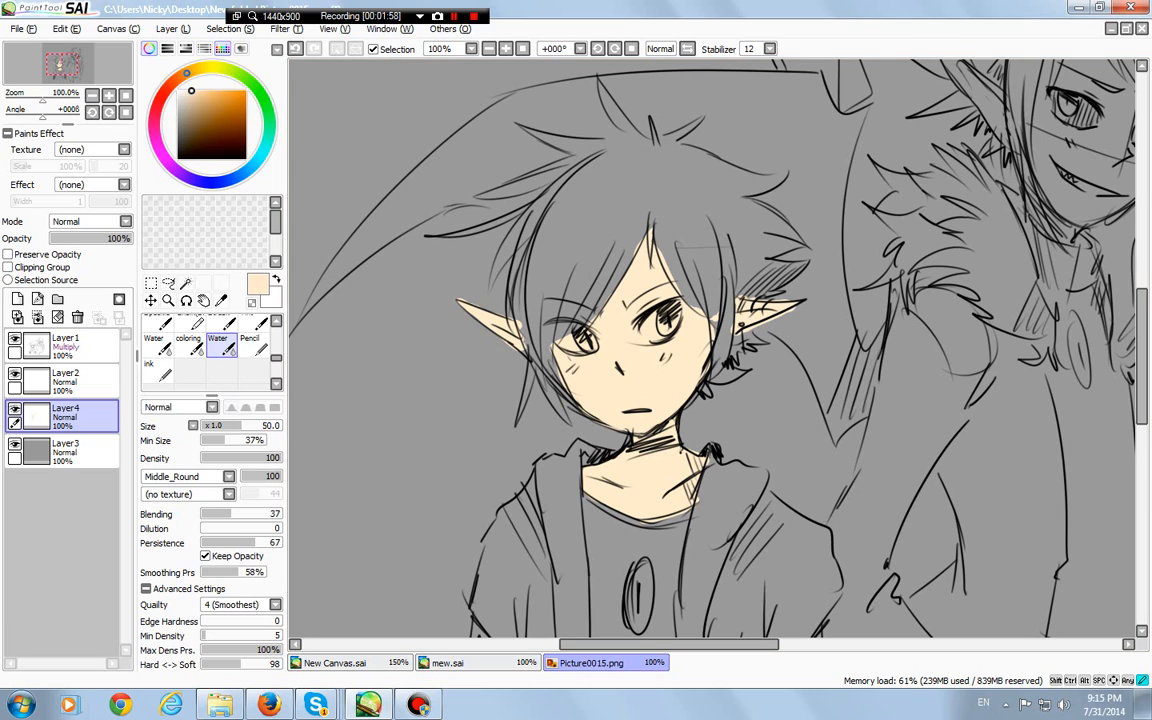
drag(187, 73, 197, 91)
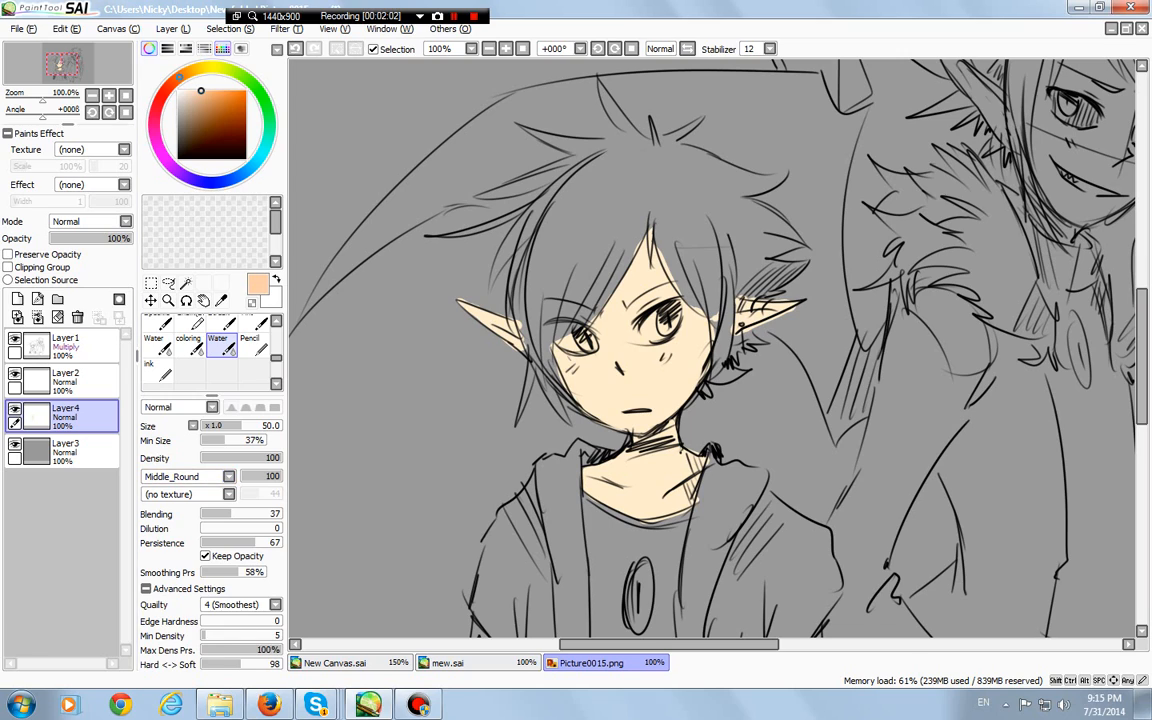
click(146, 588)
click(257, 612)
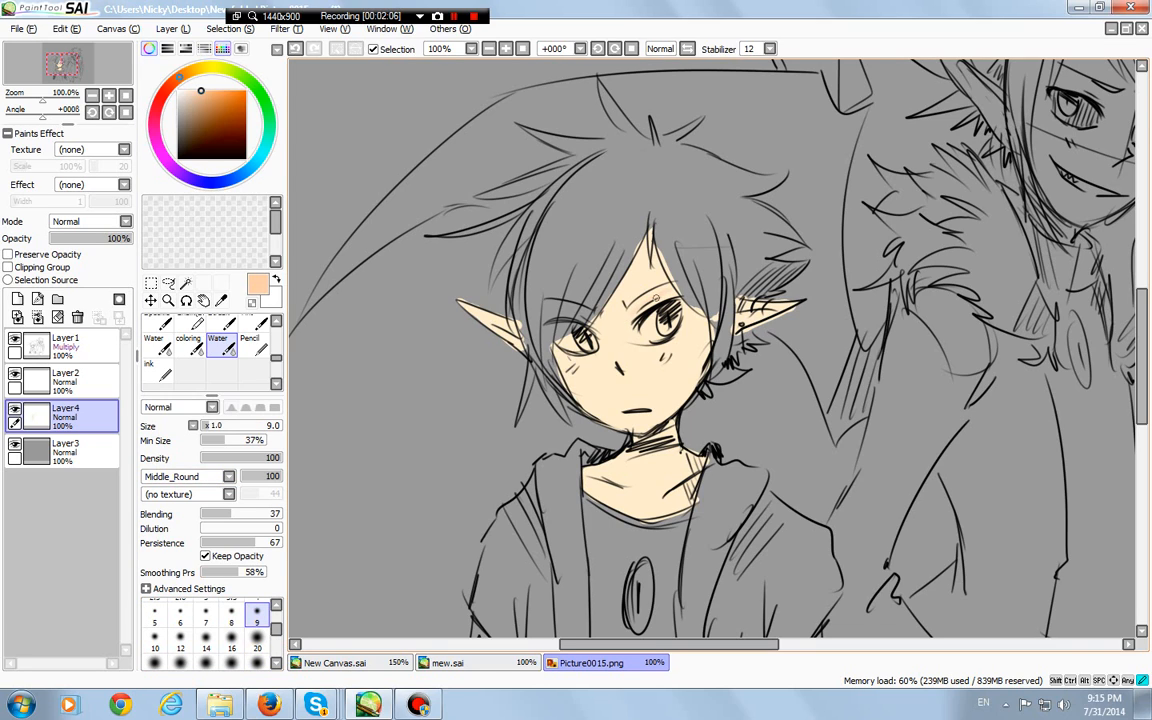
click(257, 641)
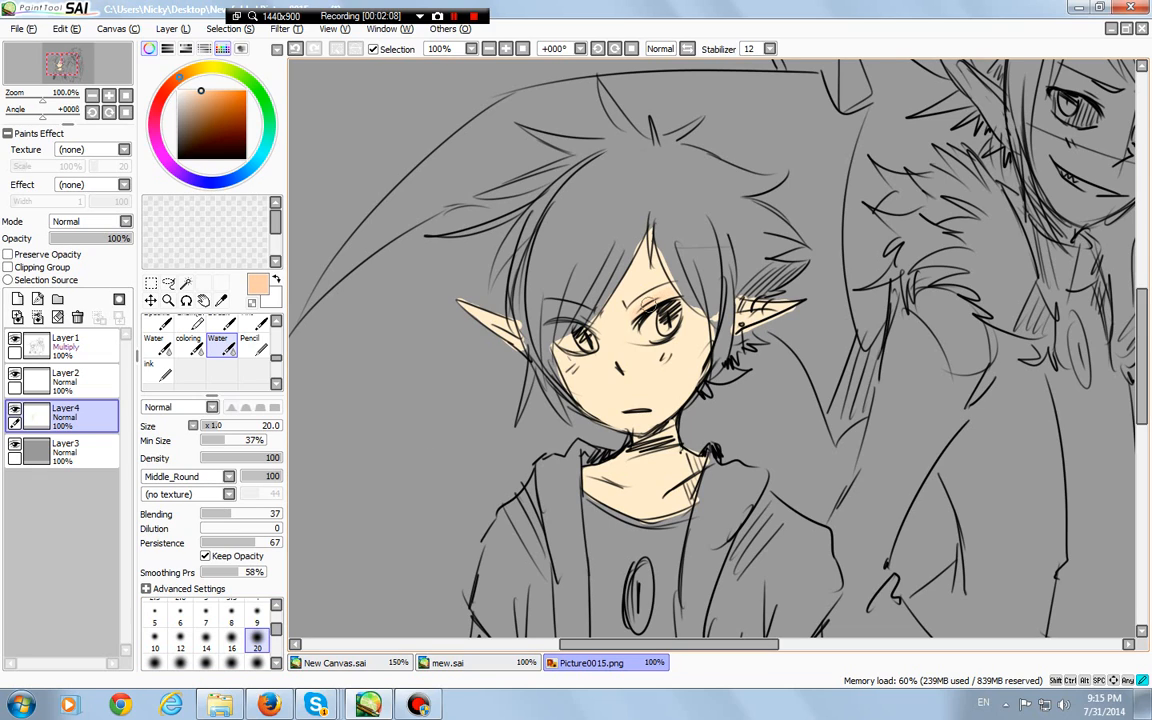
mouse_move(628, 344)
mouse_down()
mouse_move(682, 331)
mouse_move(697, 313)
mouse_move(704, 327)
mouse_up()
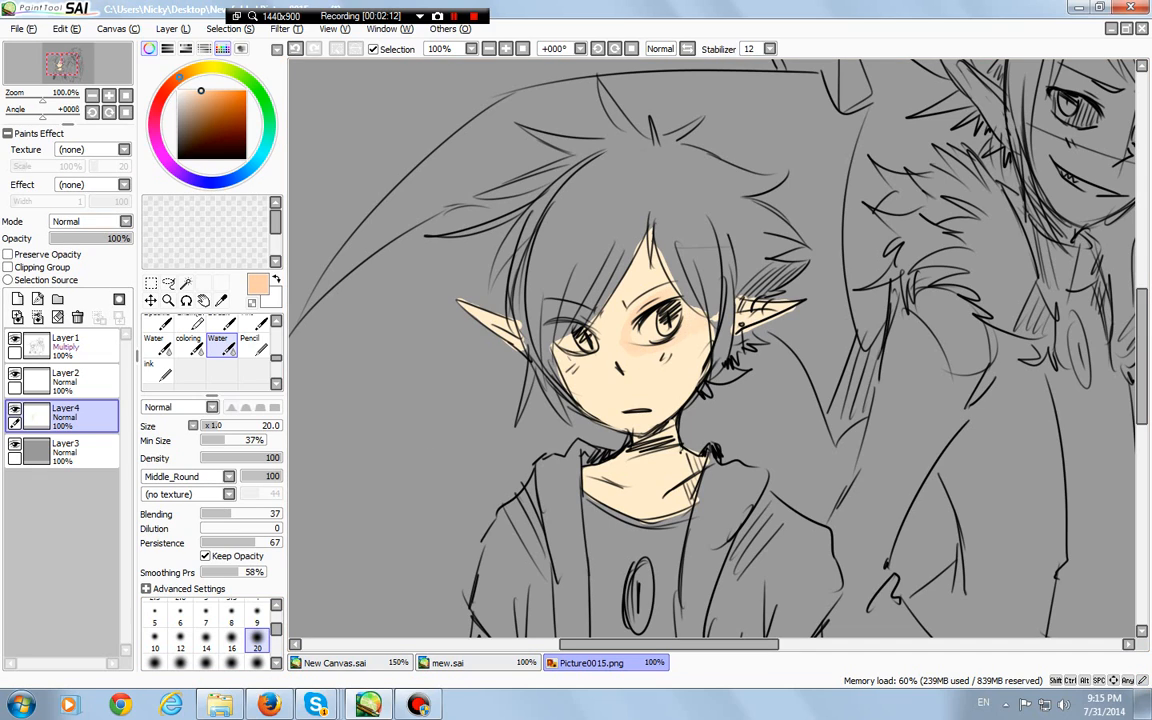
Apply the Fringe effect with width 1 to Layer4 and shade the neck and collarbones in light orange with the ink brush
click(124, 185)
click(78, 211)
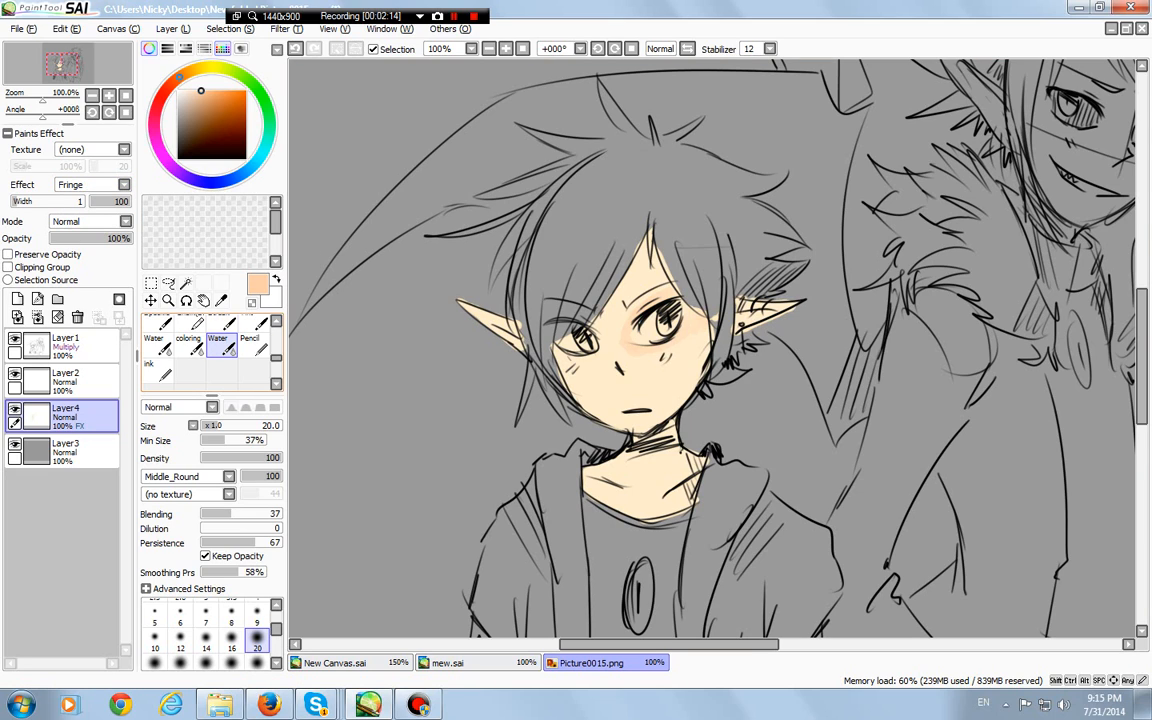
click(157, 368)
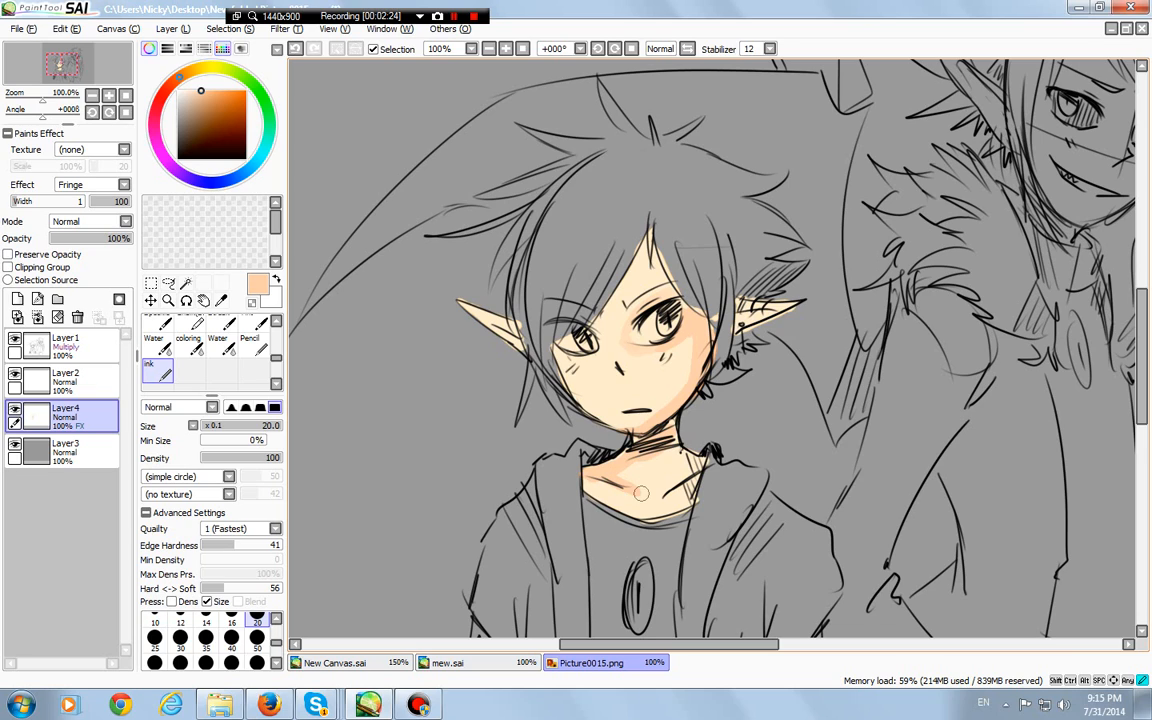
mouse_move(705, 464)
mouse_down()
mouse_move(657, 498)
mouse_move(706, 462)
mouse_move(679, 455)
mouse_move(689, 490)
mouse_move(649, 521)
mouse_up()
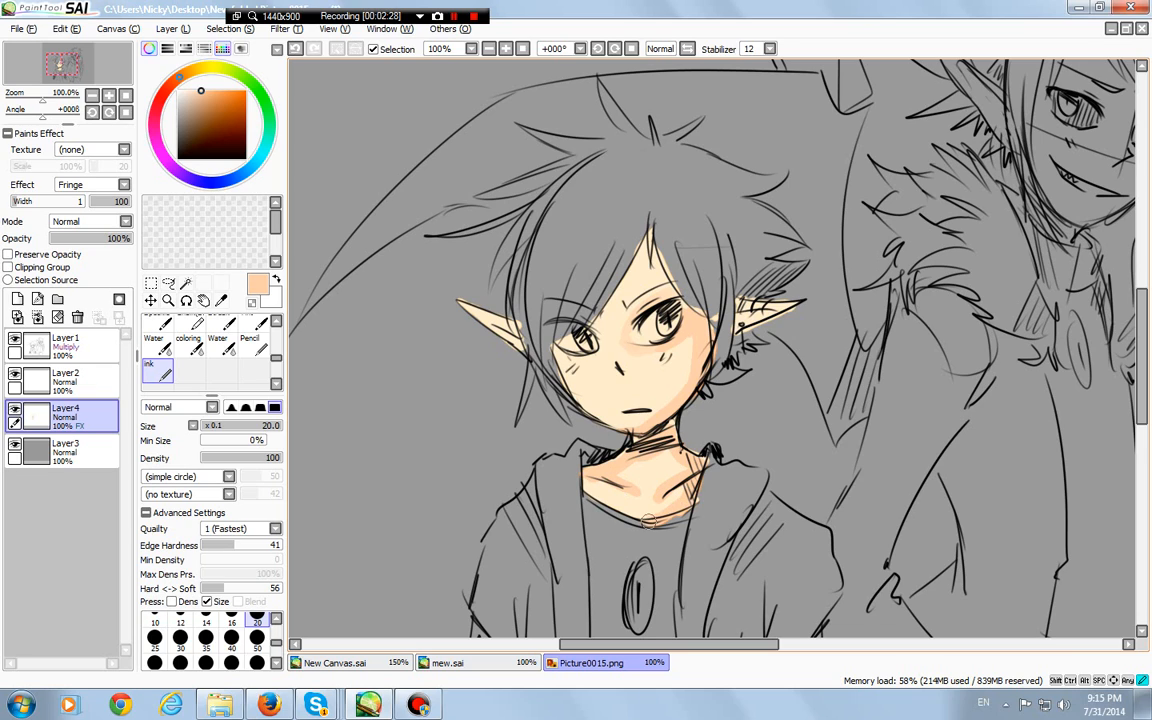
mouse_move(586, 474)
mouse_down()
mouse_move(632, 513)
mouse_move(648, 511)
mouse_up()
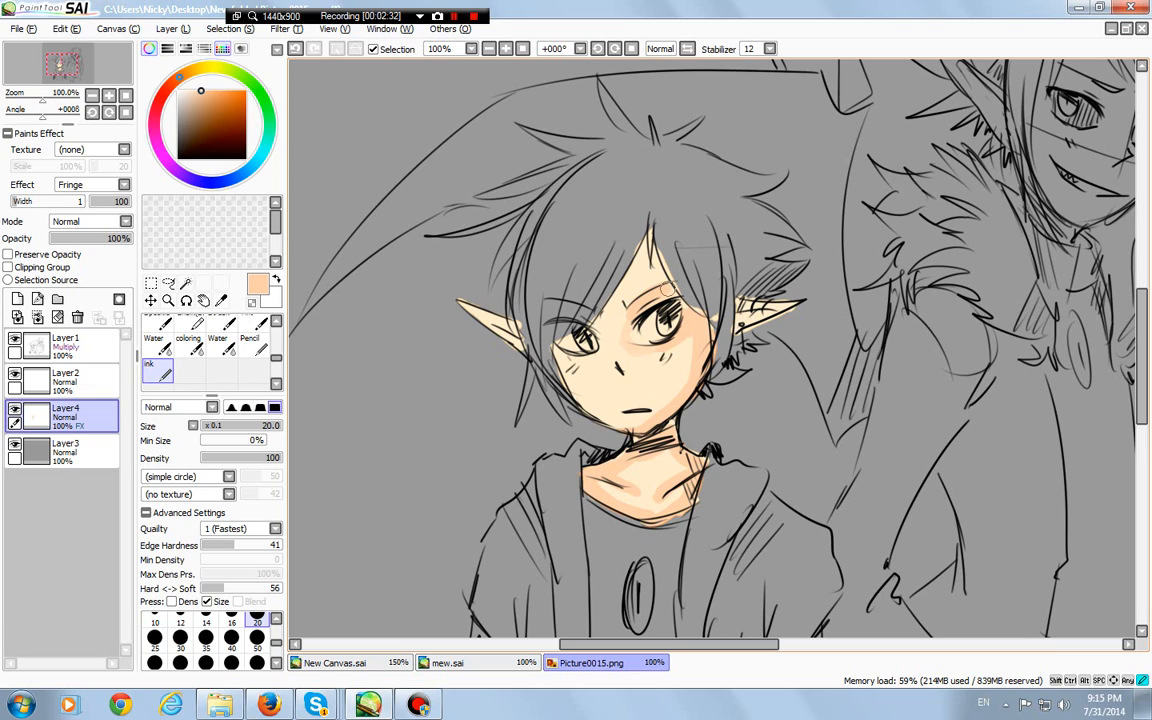
Shade the forehead beneath the bangs, the nose and cheek area, and the lower jaw with light-orange ink strokes
mouse_move(650, 236)
mouse_down()
mouse_move(644, 291)
mouse_move(647, 251)
mouse_move(641, 283)
mouse_move(641, 262)
mouse_move(593, 324)
mouse_move(641, 256)
mouse_move(592, 332)
mouse_up()
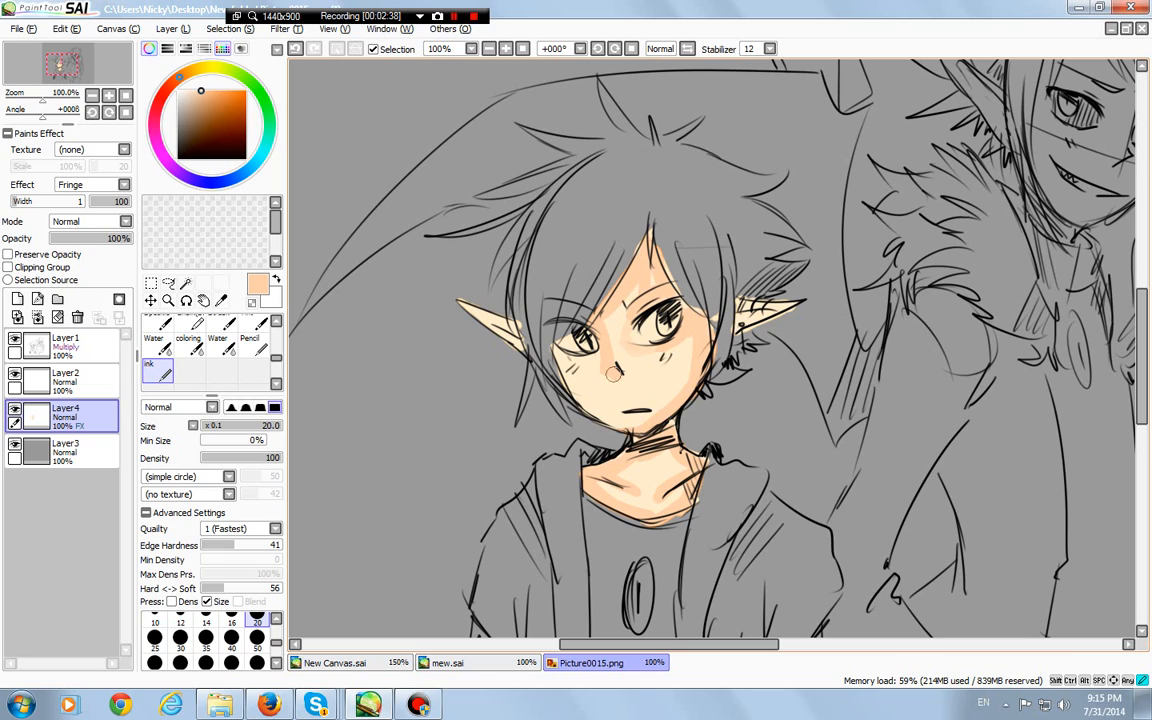
drag(606, 367, 553, 353)
mouse_move(581, 382)
mouse_down()
mouse_move(569, 376)
mouse_move(572, 388)
mouse_up()
drag(583, 403, 596, 412)
mouse_move(606, 419)
mouse_down()
mouse_move(619, 424)
mouse_move(606, 419)
mouse_up()
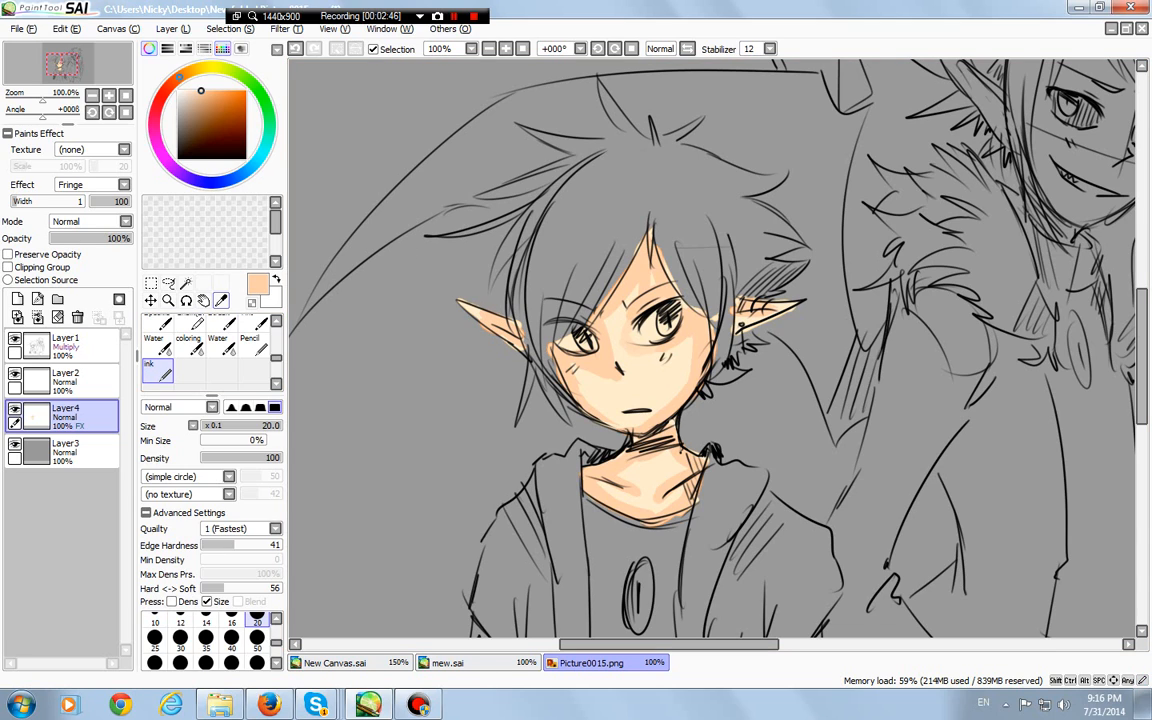
Sample the mid skin tone and soften the shading on the face and neck with ink brush strokes
click(221, 301)
click(157, 372)
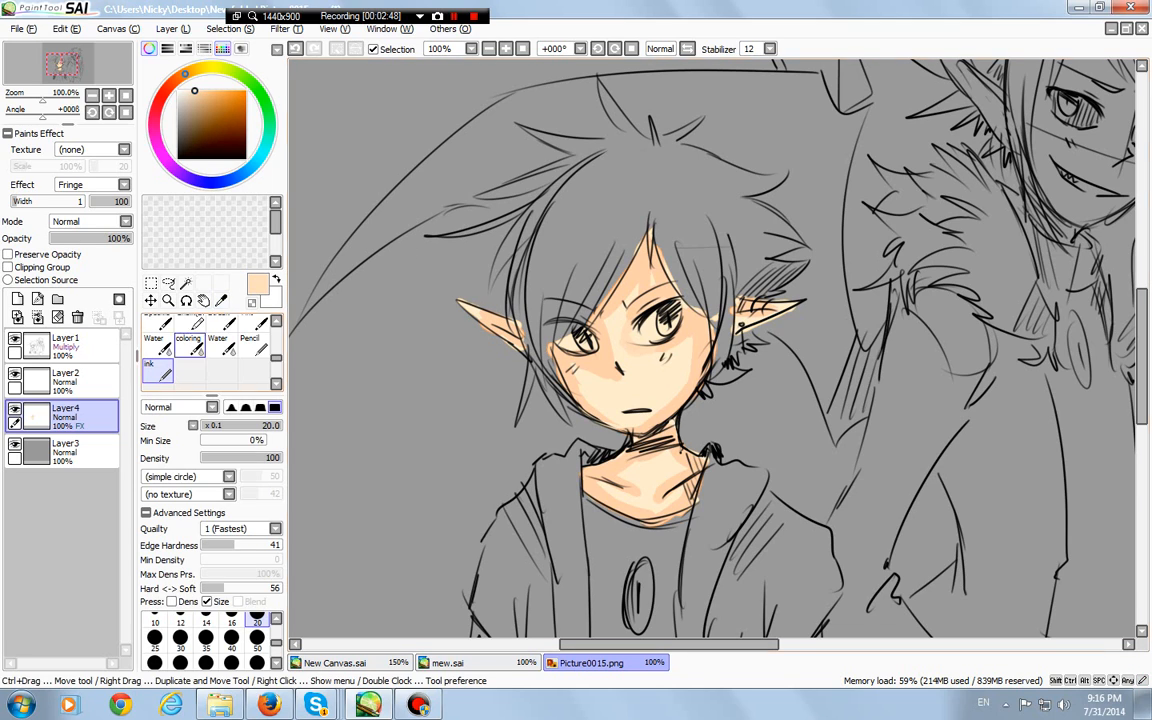
mouse_move(620, 358)
mouse_down()
mouse_move(616, 303)
mouse_move(638, 280)
mouse_move(621, 362)
mouse_up()
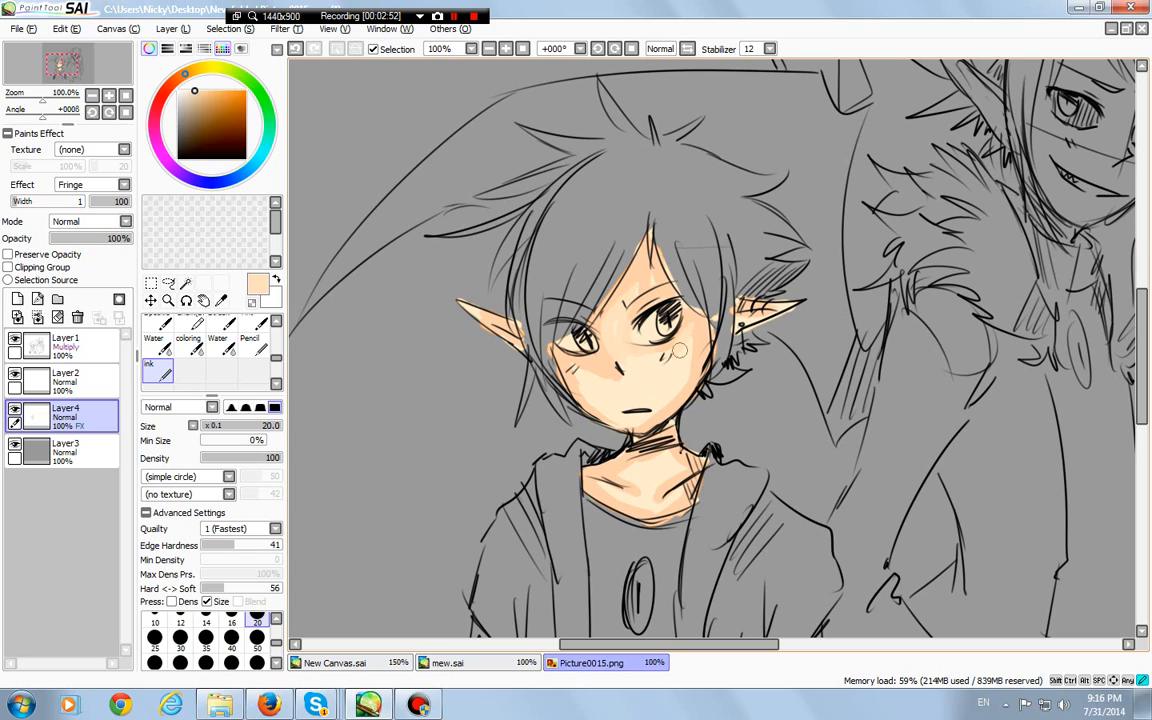
mouse_move(584, 389)
mouse_down()
mouse_move(576, 369)
mouse_move(590, 406)
mouse_up()
mouse_move(650, 460)
mouse_down()
mouse_move(630, 474)
mouse_move(647, 491)
mouse_move(660, 480)
mouse_up()
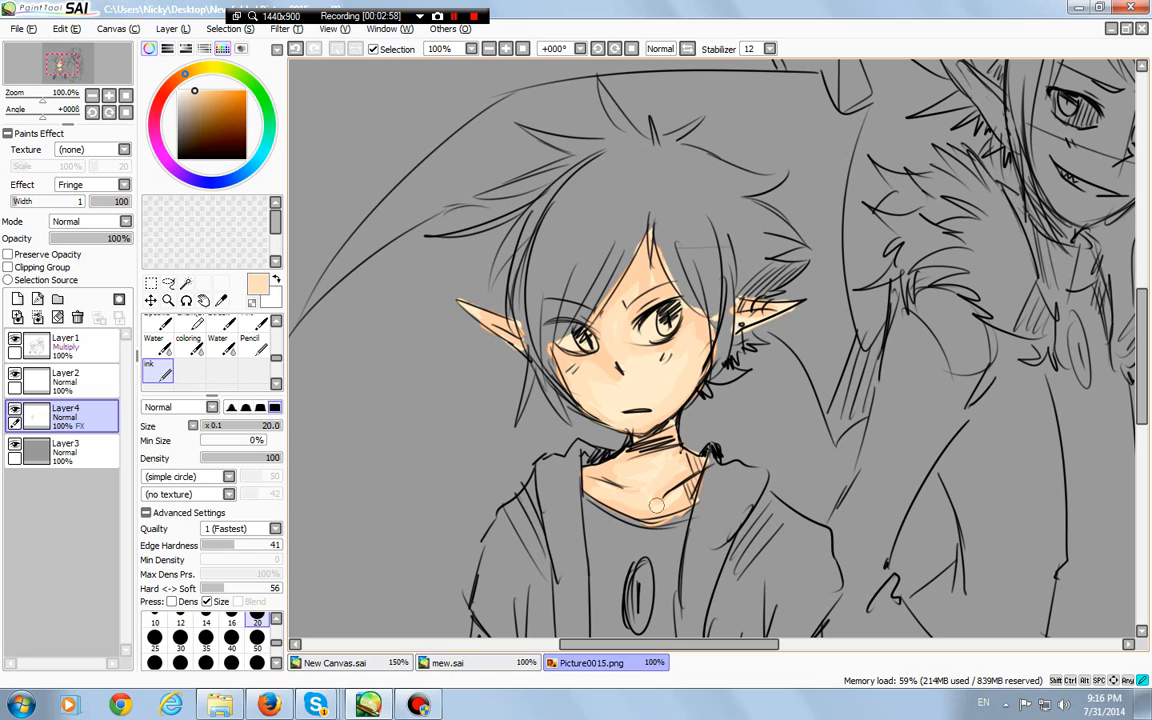
Switch to the coloring brush and review its advanced settings
click(189, 343)
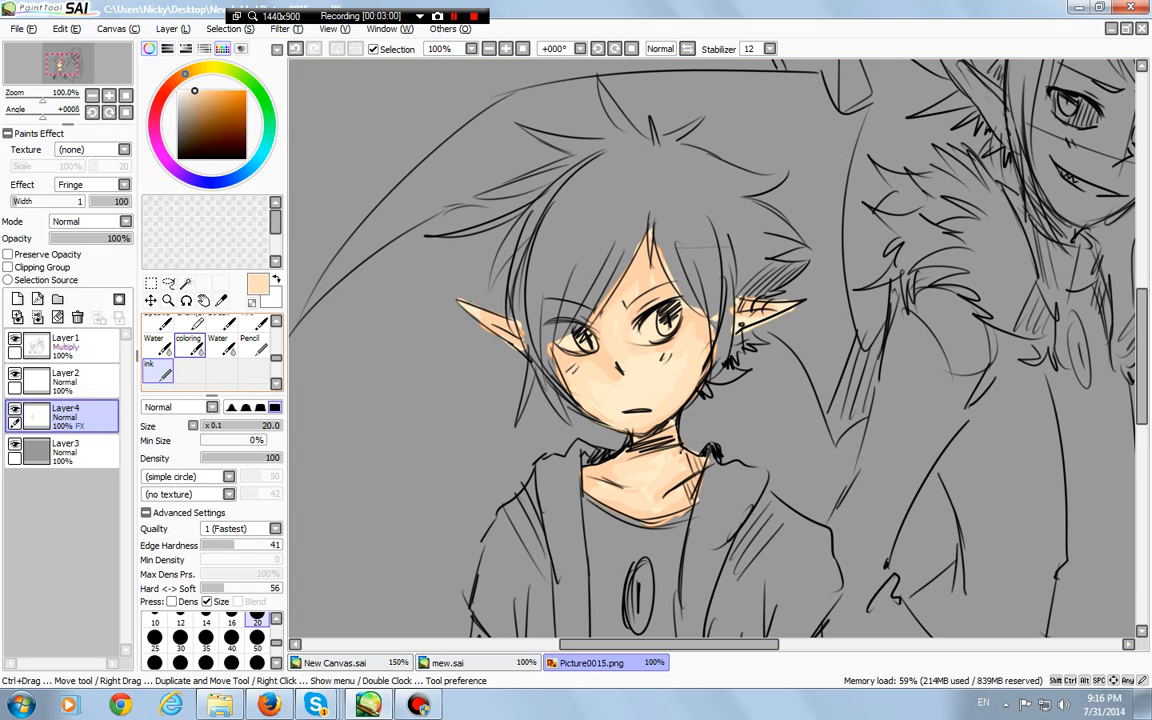
click(189, 343)
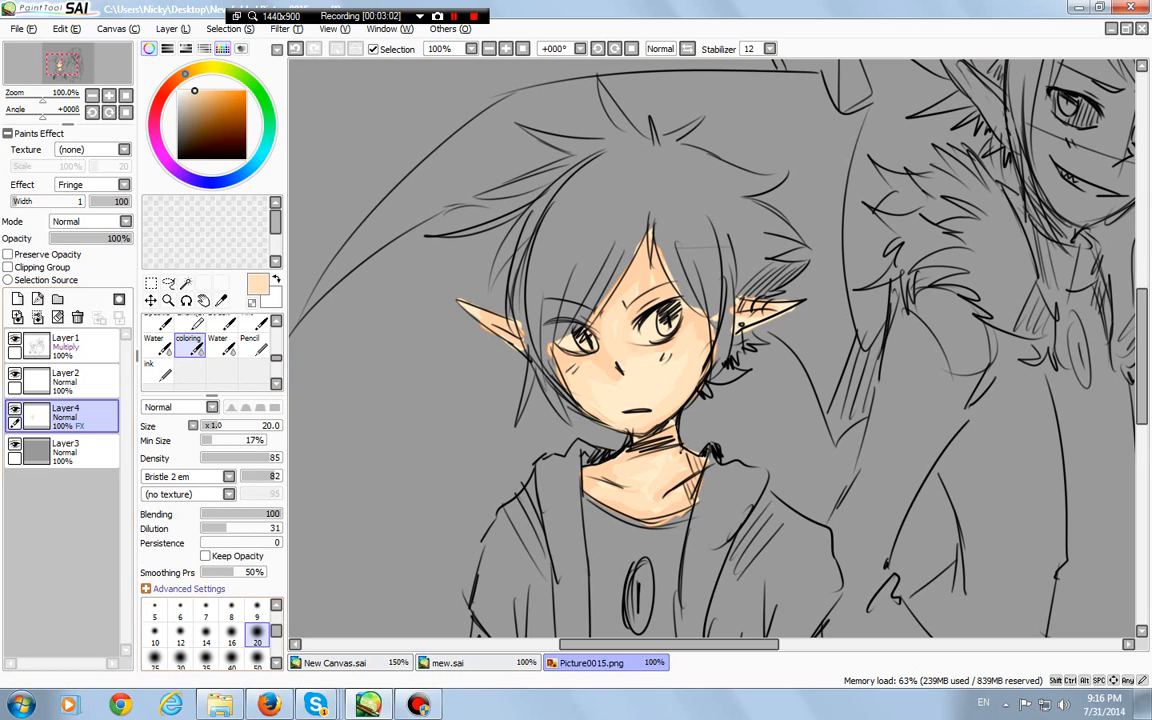
click(146, 588)
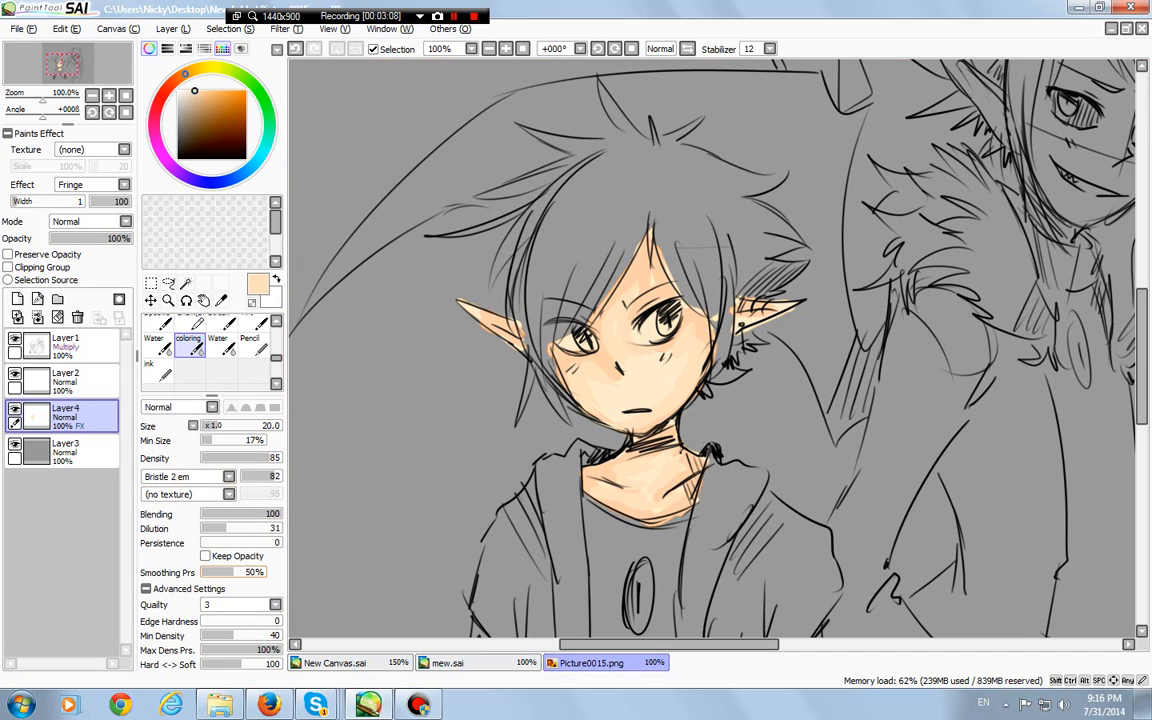
click(146, 588)
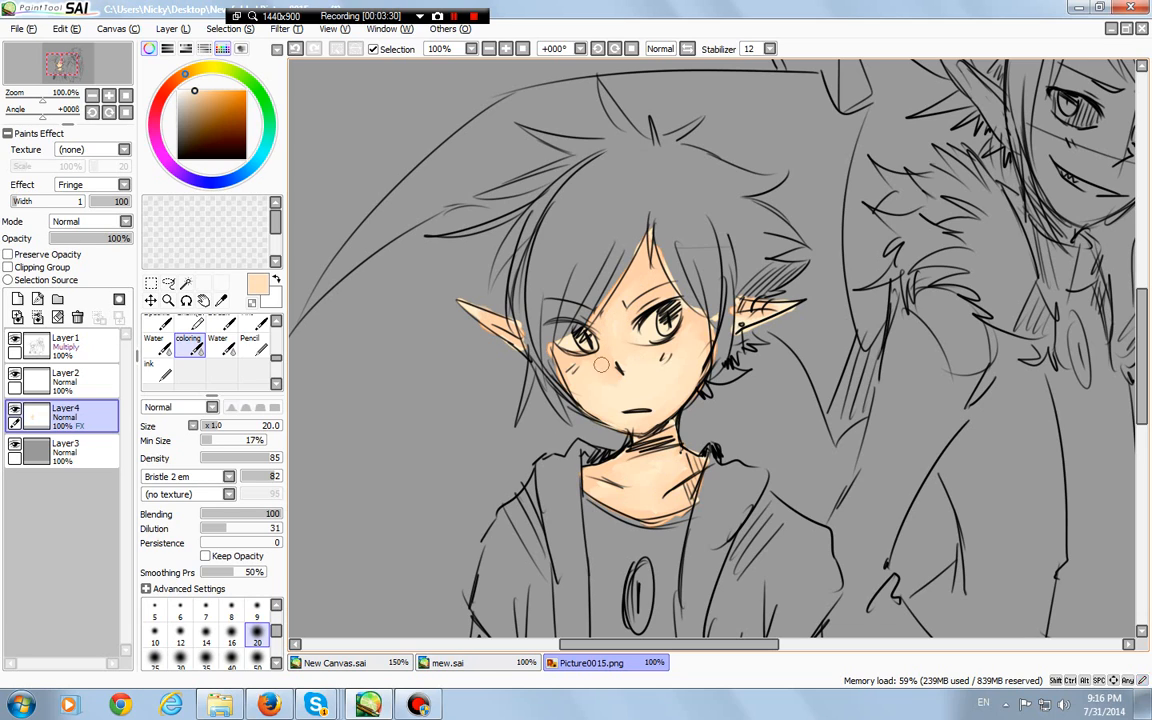
Select a rectangle around the smaller character's face and neck on Layer4 and paste a copy as a new layer
click(151, 283)
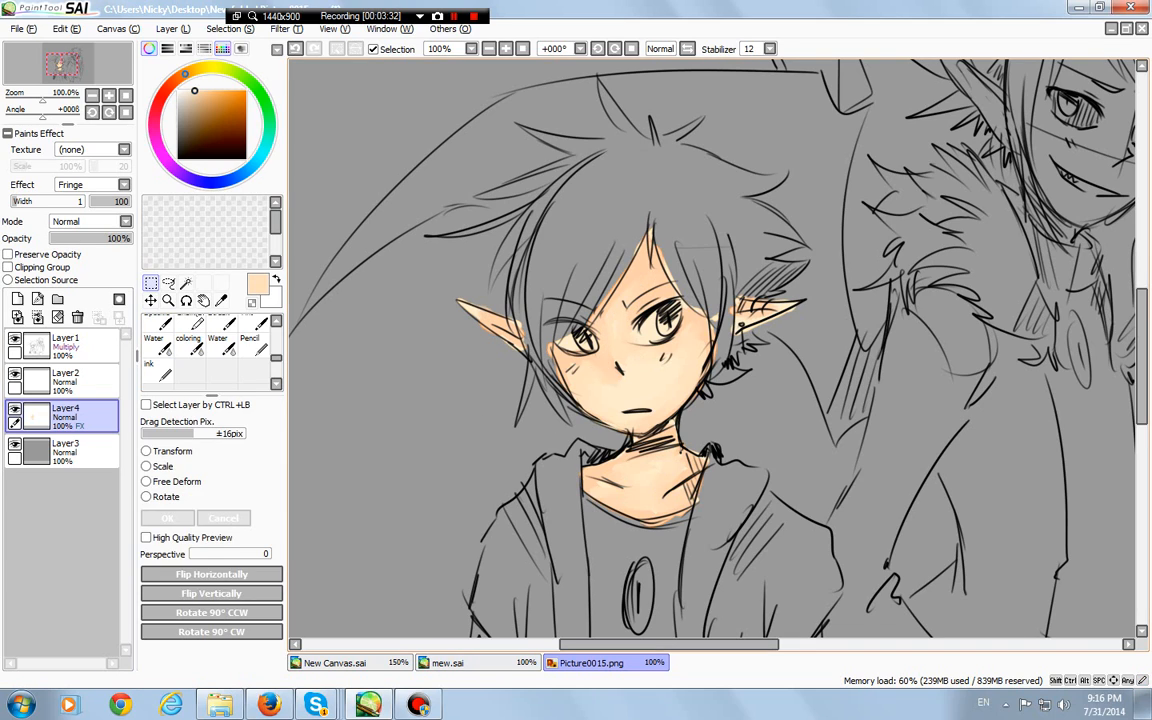
drag(411, 210, 876, 546)
click(67, 29)
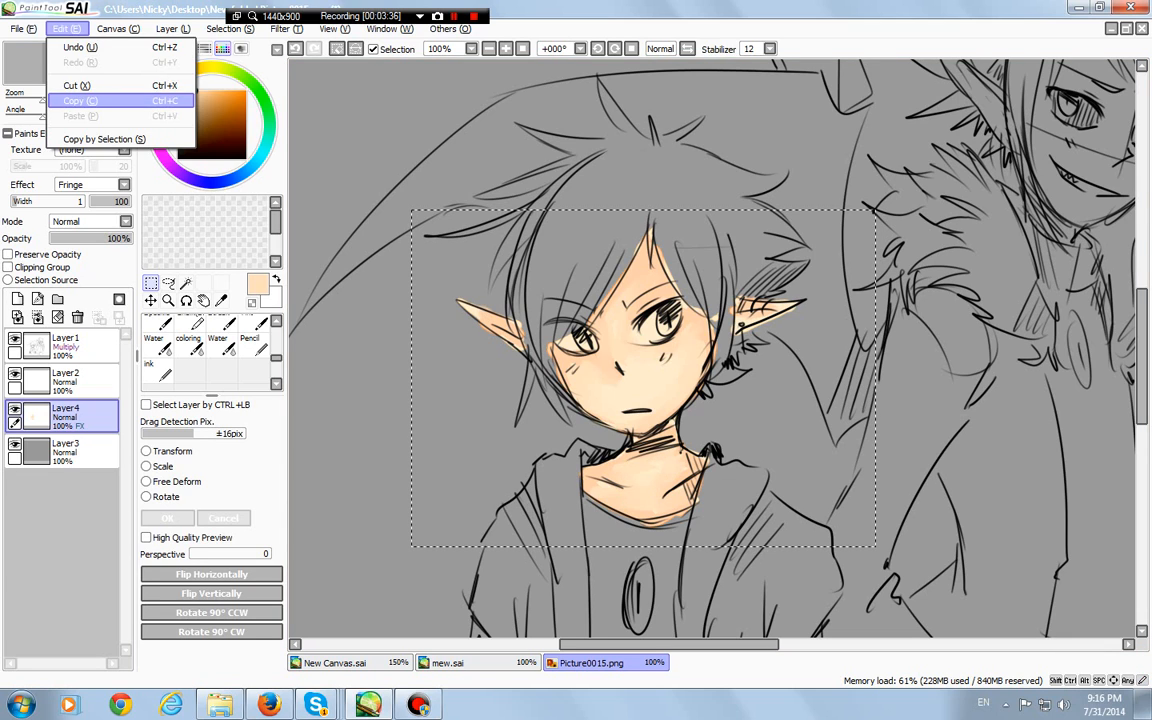
click(81, 101)
click(67, 29)
click(81, 116)
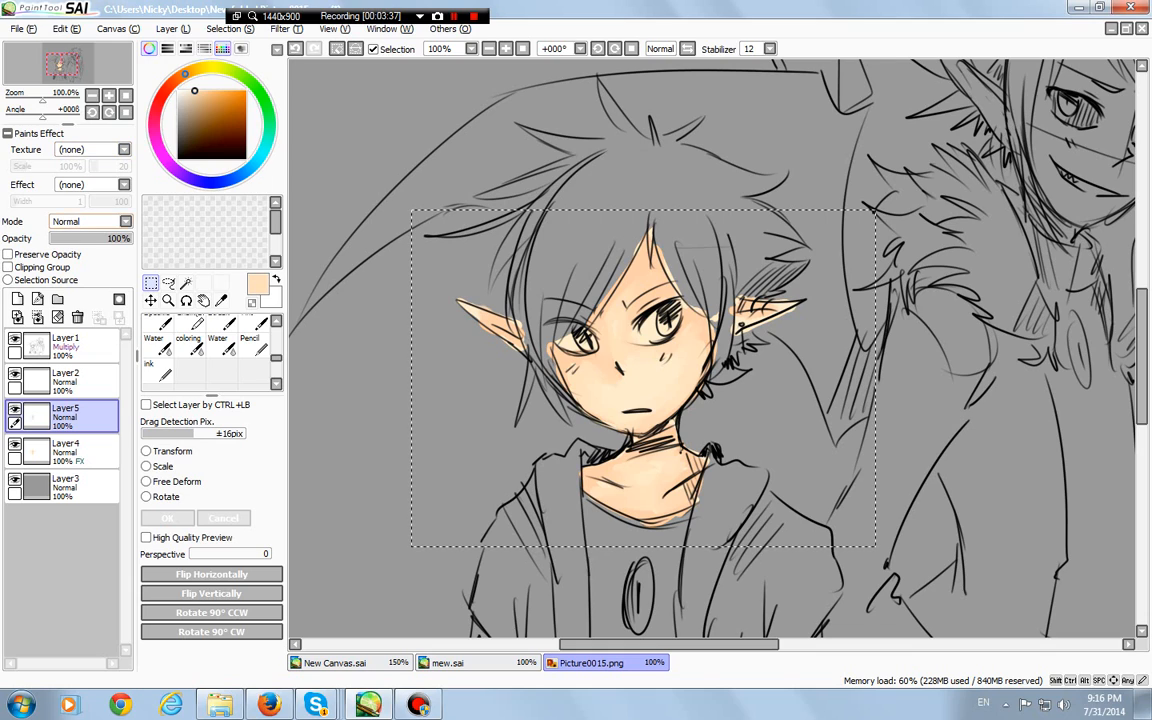
Set the pasted skin copy to Overlay mode with 42% opacity
click(124, 221)
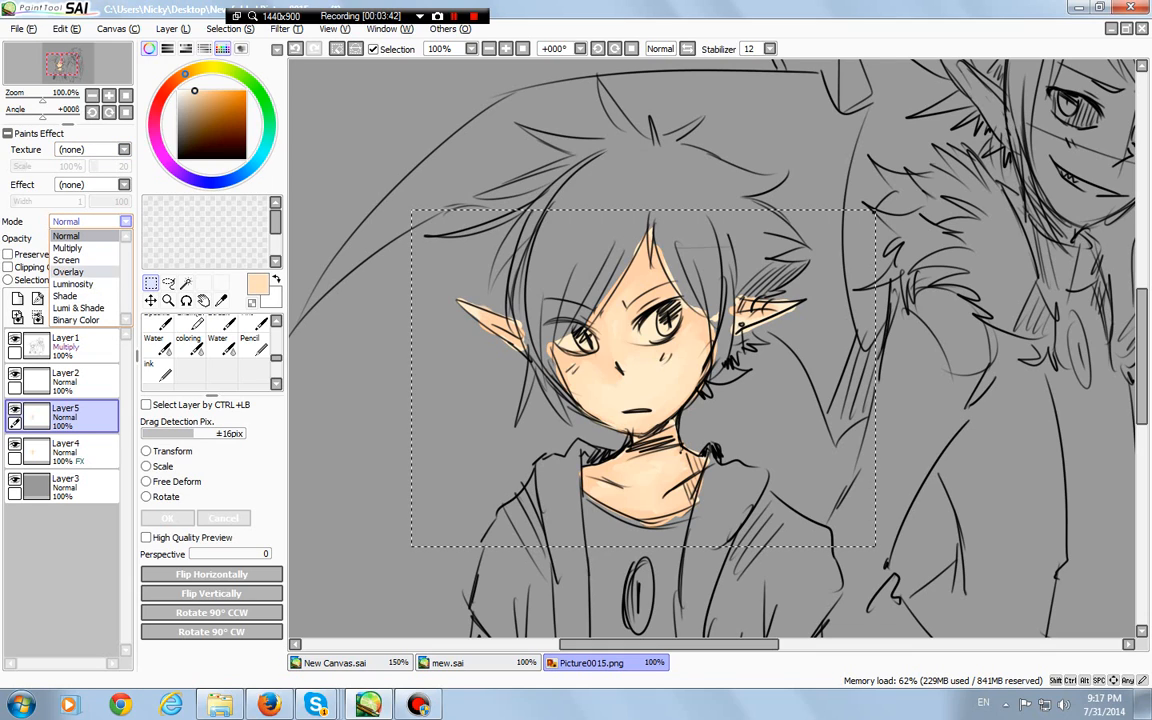
click(68, 272)
click(106, 239)
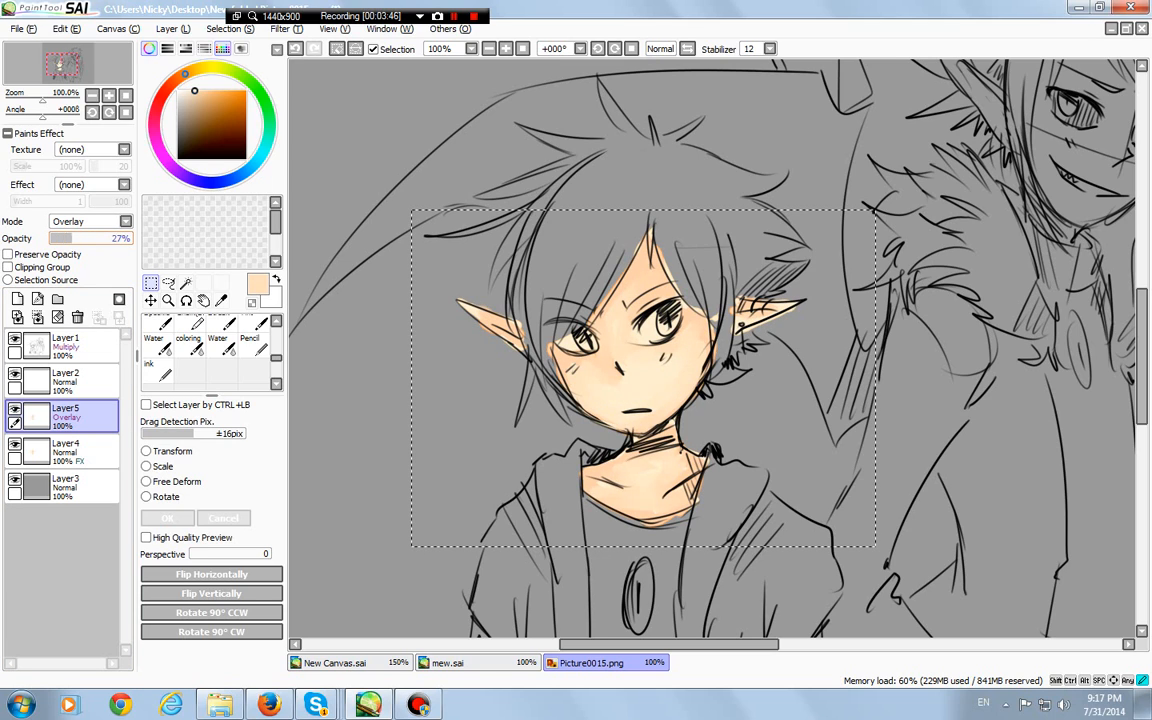
mouse_move(72, 238)
mouse_down()
mouse_move(97, 238)
mouse_move(84, 238)
mouse_up()
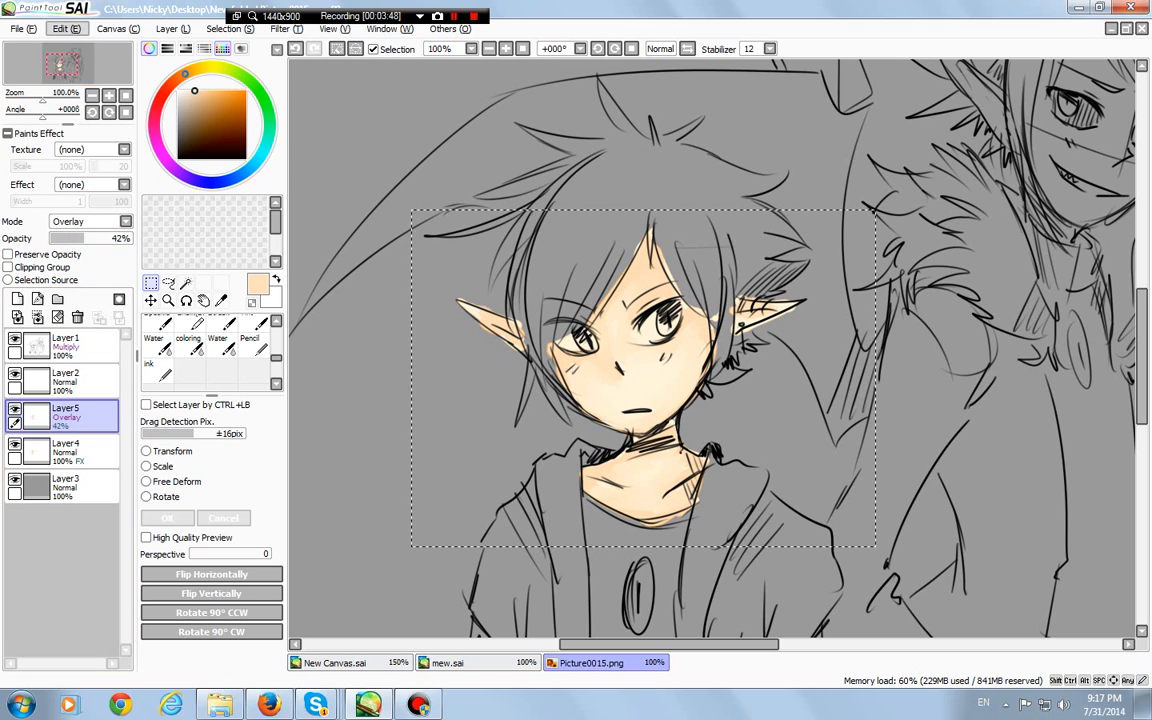
Paste another skin copy as a new layer and set it to Multiply mode with 49% opacity
click(66, 29)
click(80, 116)
click(90, 221)
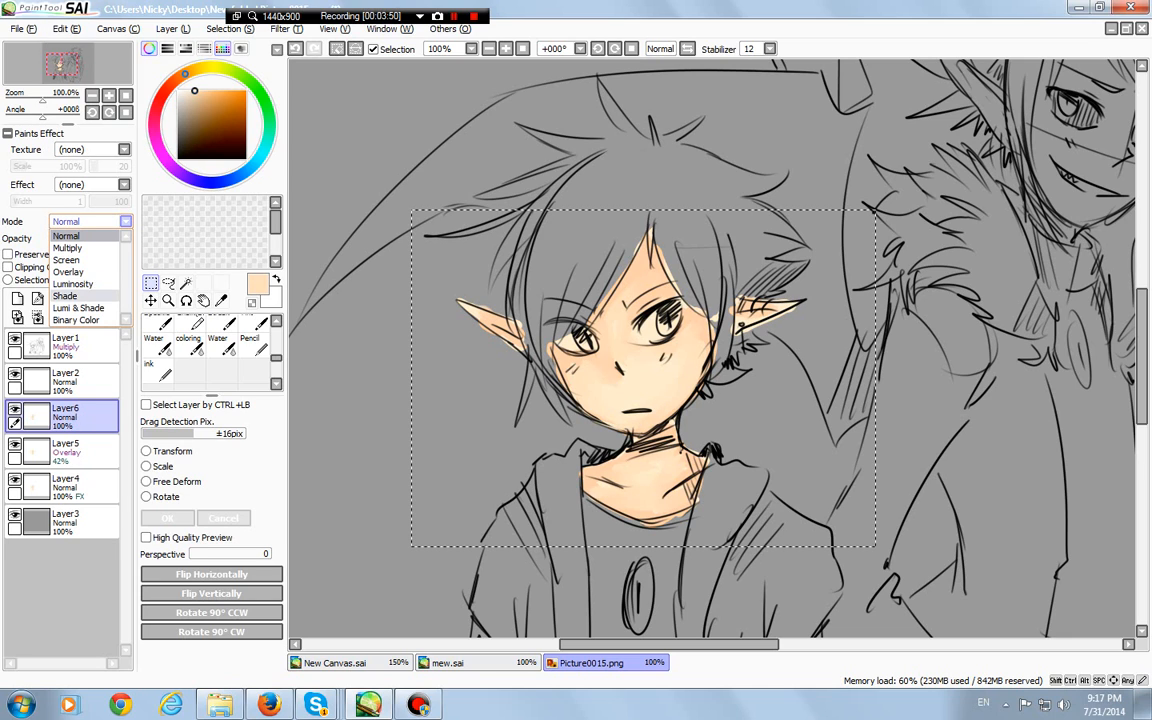
click(67, 248)
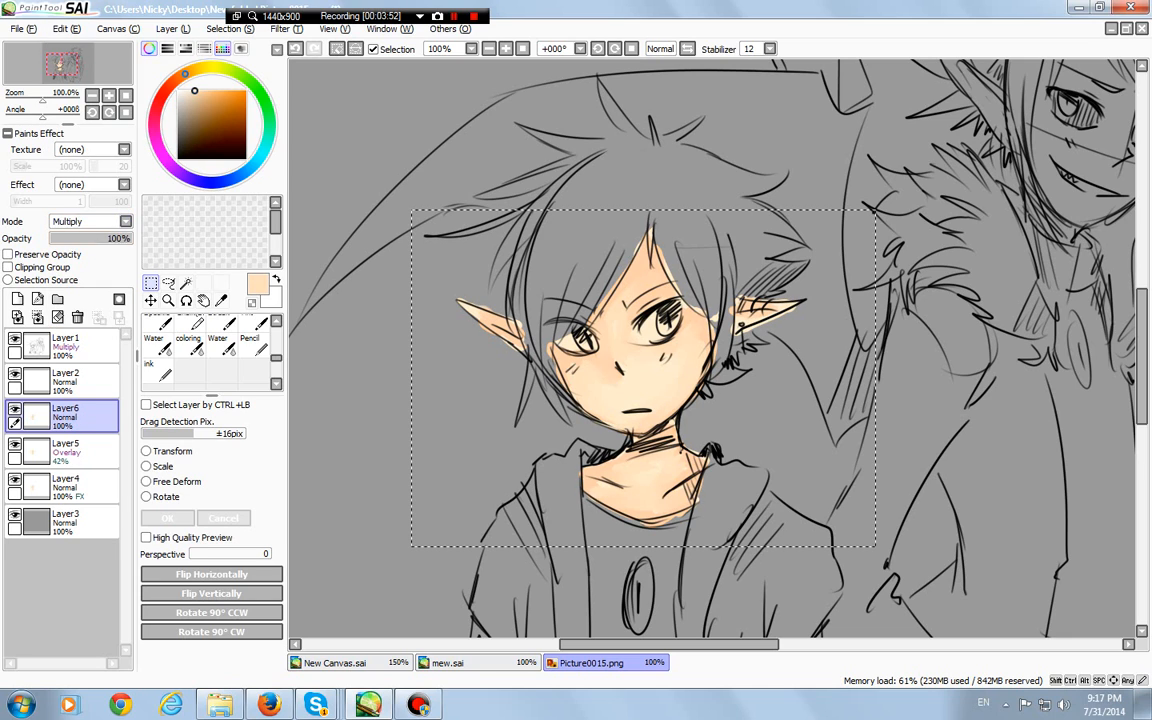
click(95, 238)
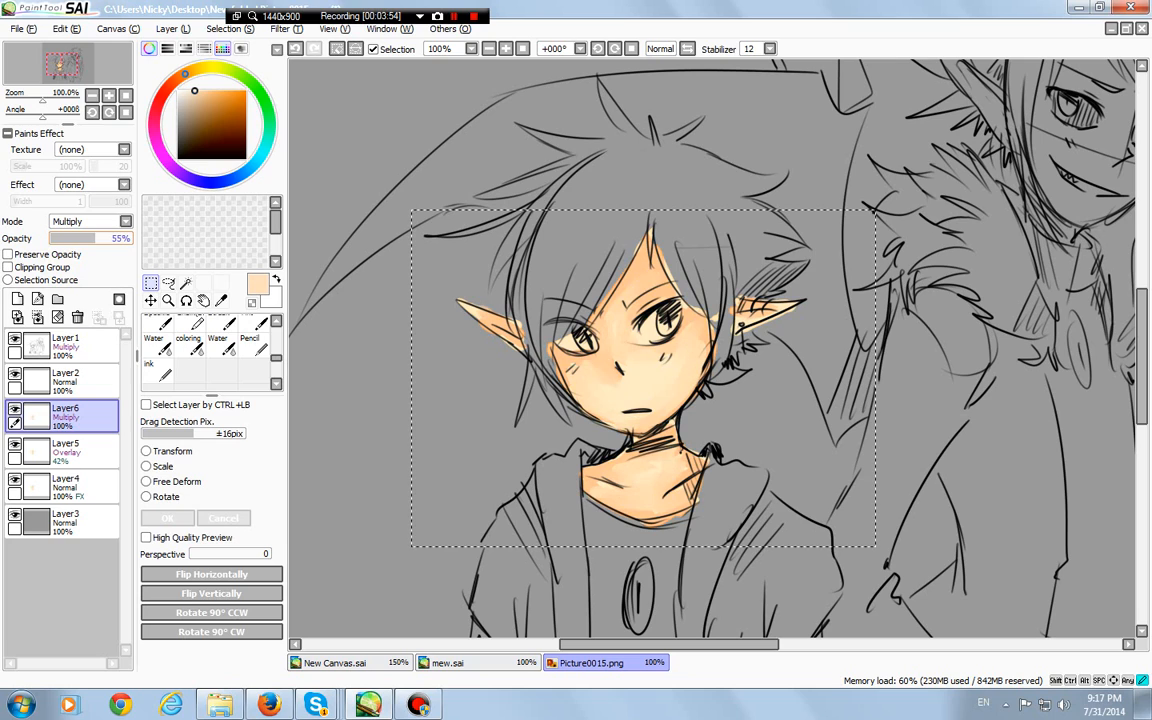
click(82, 238)
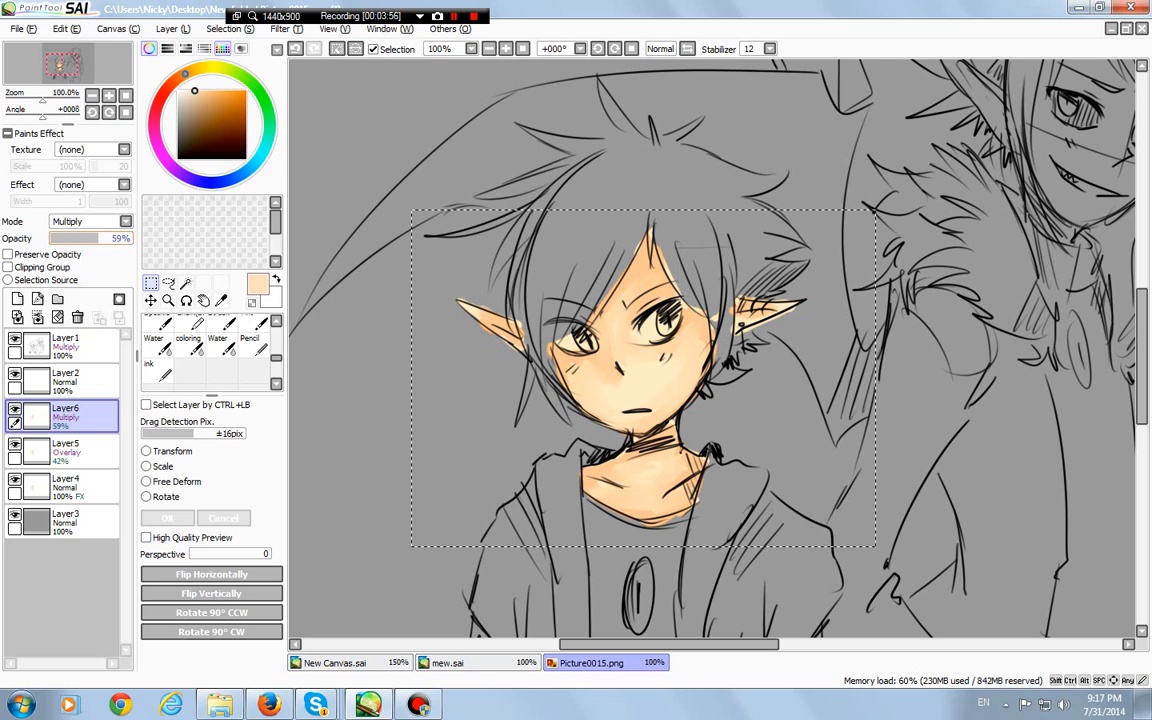
drag(98, 238, 90, 238)
Copy and paste the skin area once more and set the new layer to Shade mode with 27% opacity
click(66, 29)
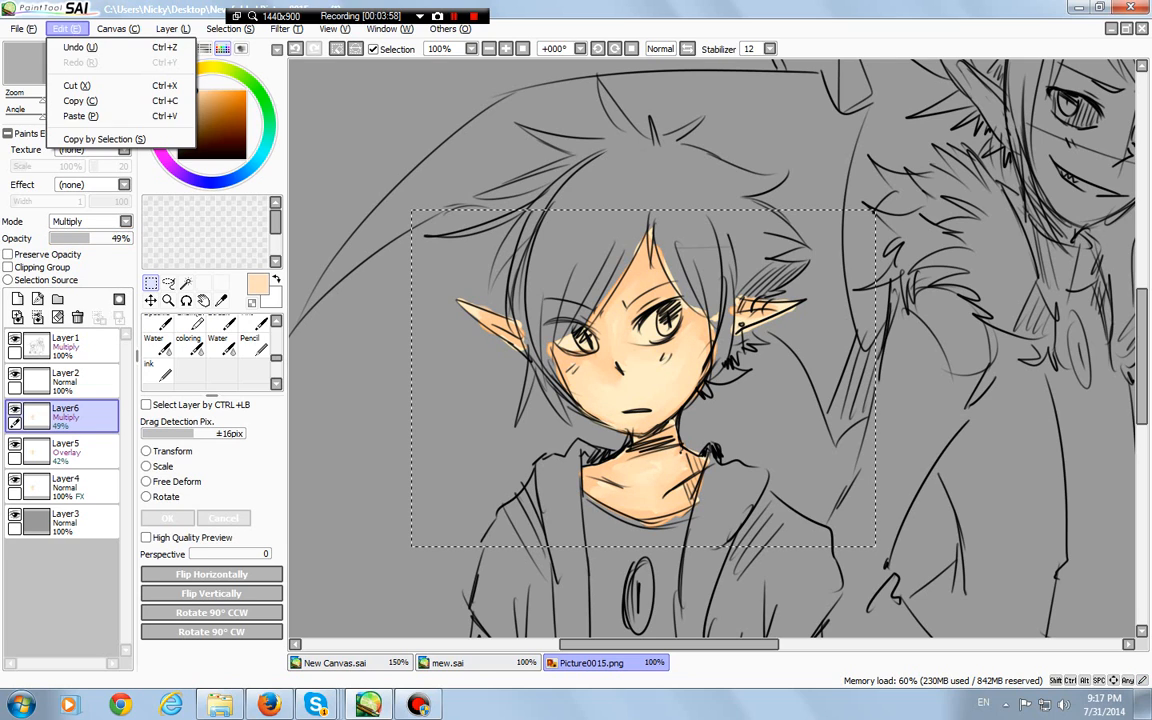
click(68, 104)
key(ctrl+v)
click(88, 221)
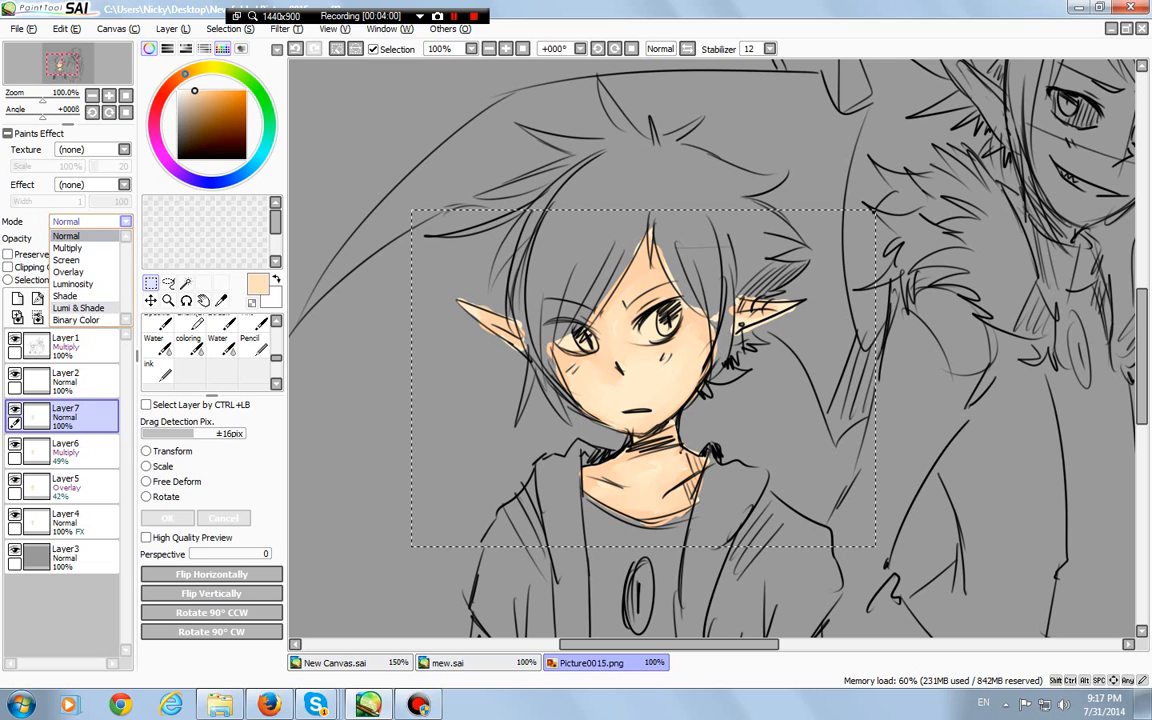
click(66, 296)
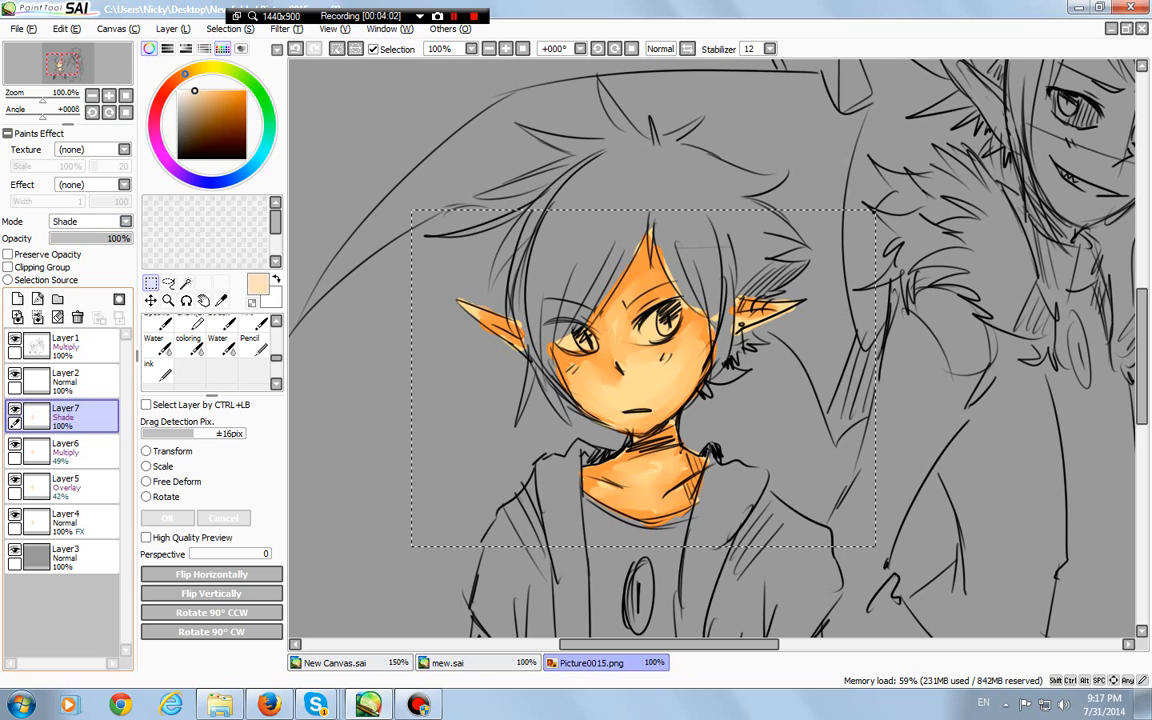
click(94, 239)
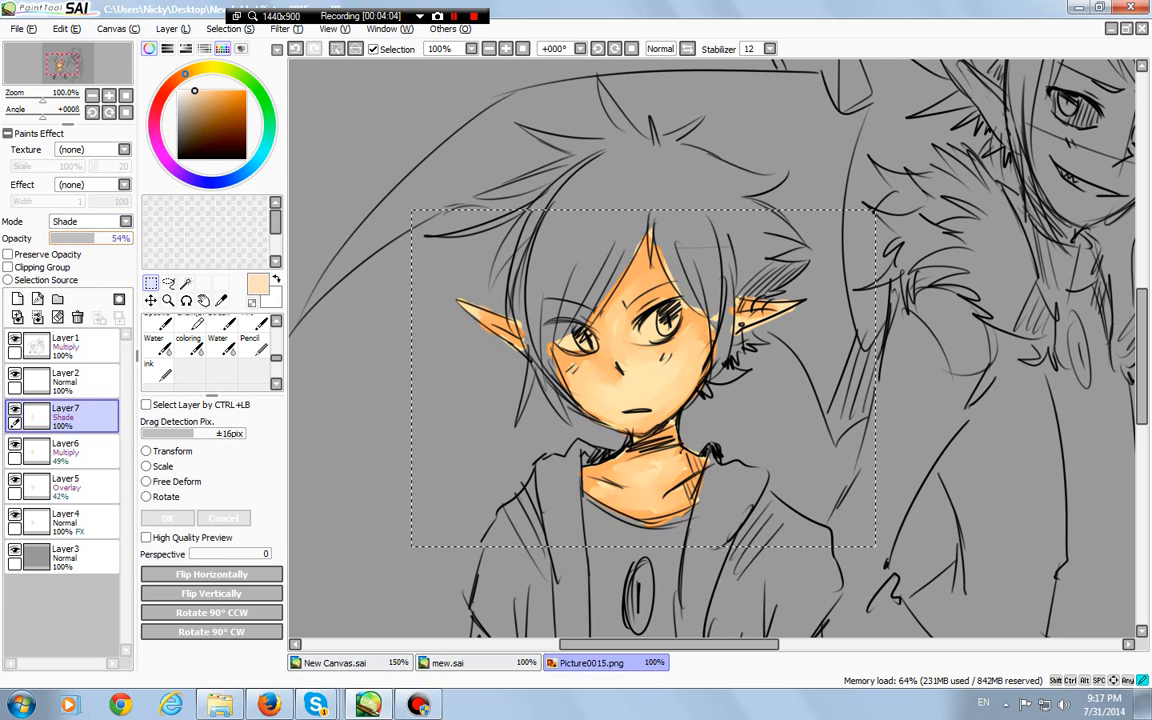
mouse_move(78, 239)
mouse_down()
mouse_move(64, 239)
mouse_move(80, 239)
mouse_up()
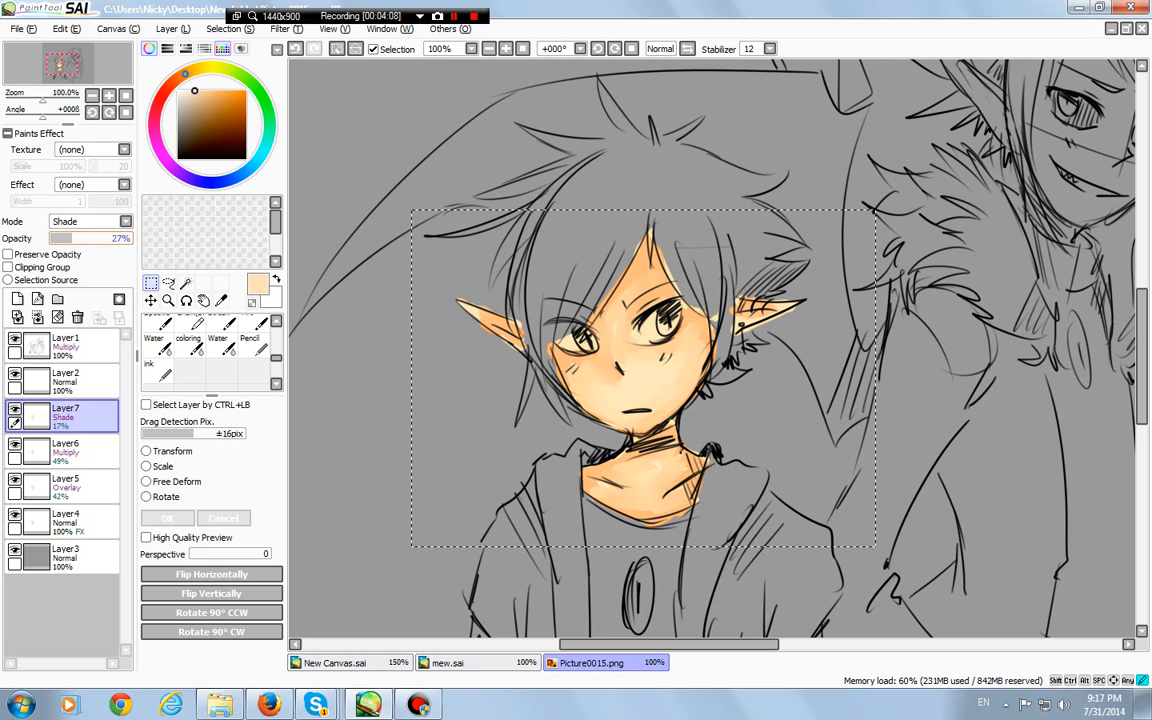
Erase the lit skin areas from the Shade and Multiply copies with the Eraser at size 20, toggling Layer6's visibility to compare
key(e)
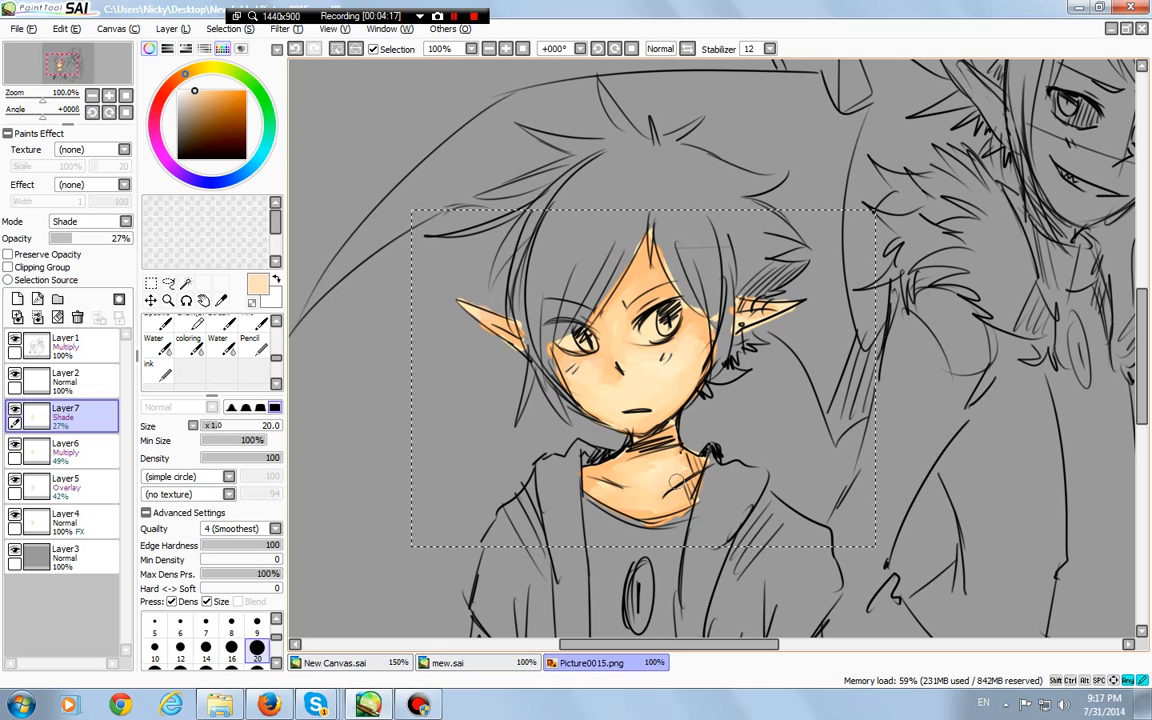
ctrl+click(628, 459)
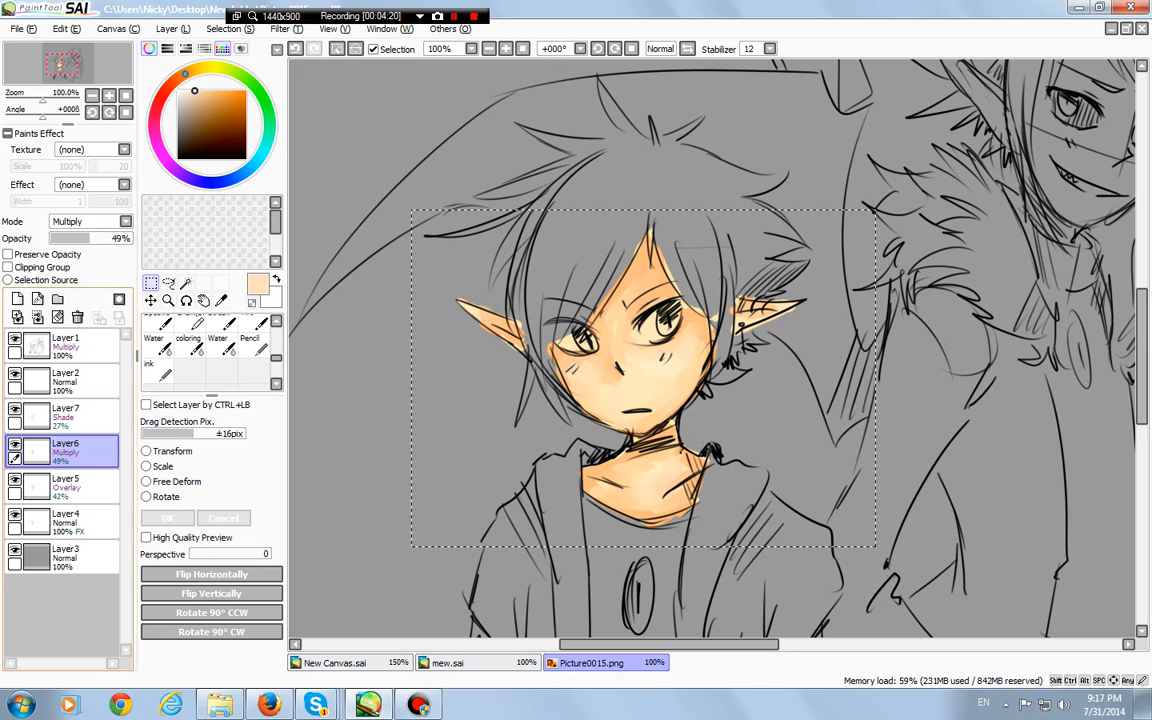
click(15, 444)
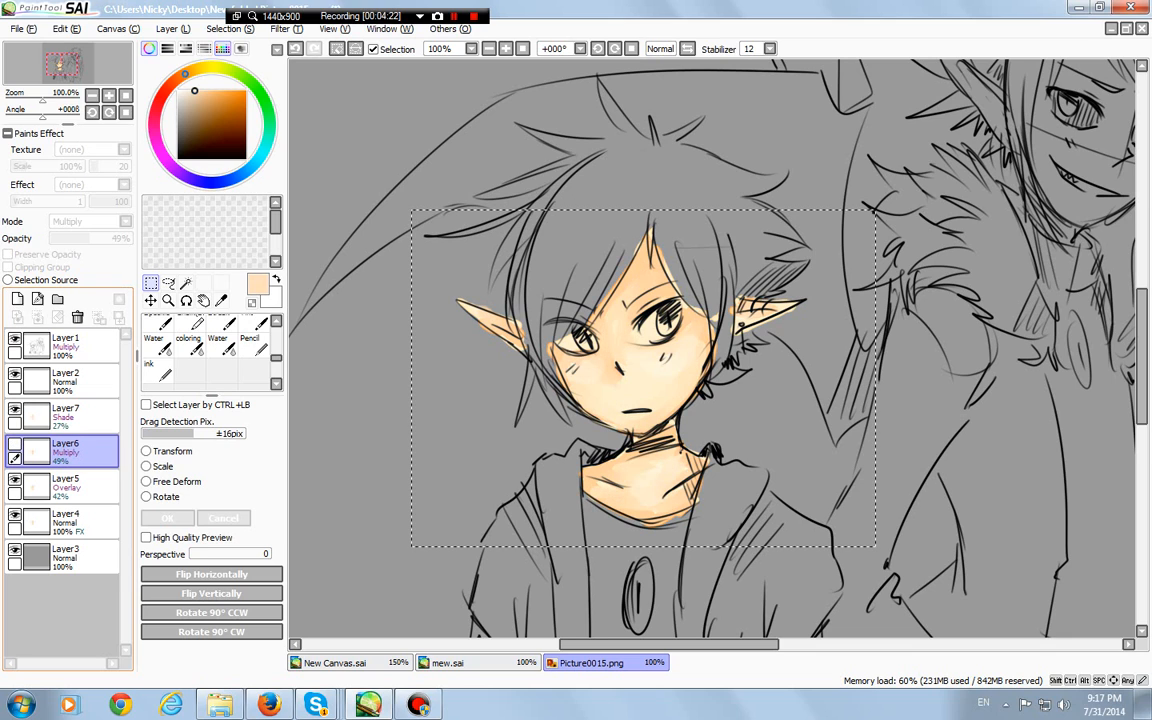
click(15, 444)
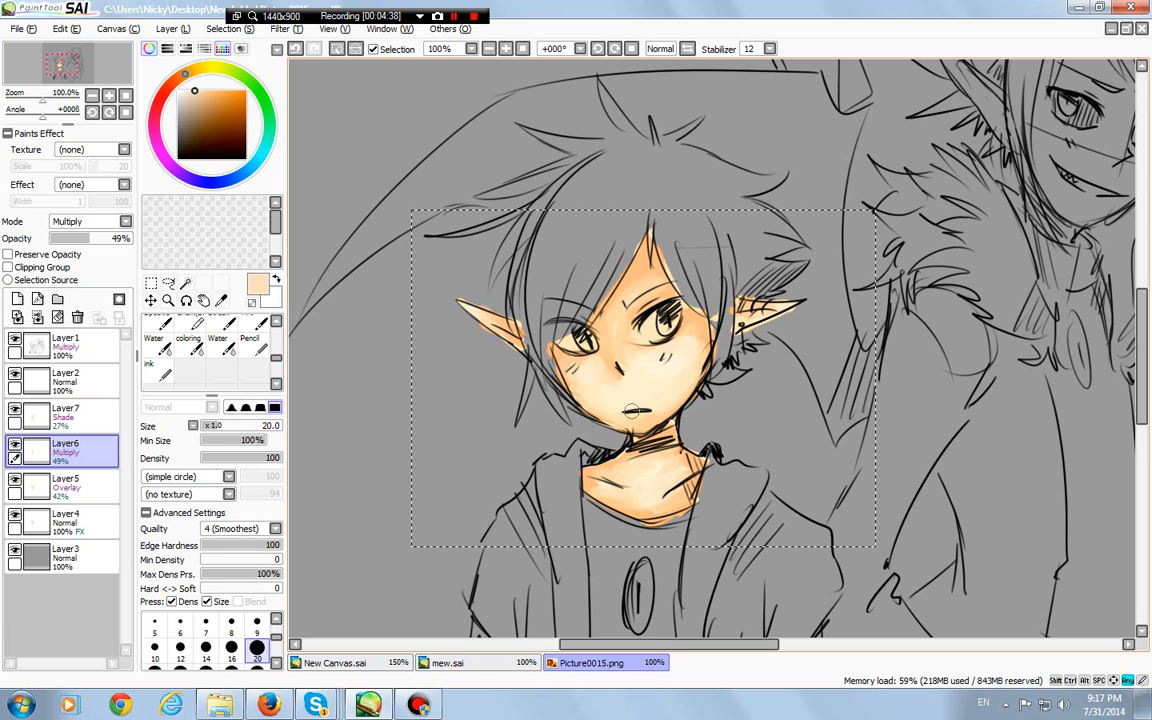
Erase the lit skin areas from the Overlay copy on Layer5 and clear the rectangular selection
key(m)
click(80, 486)
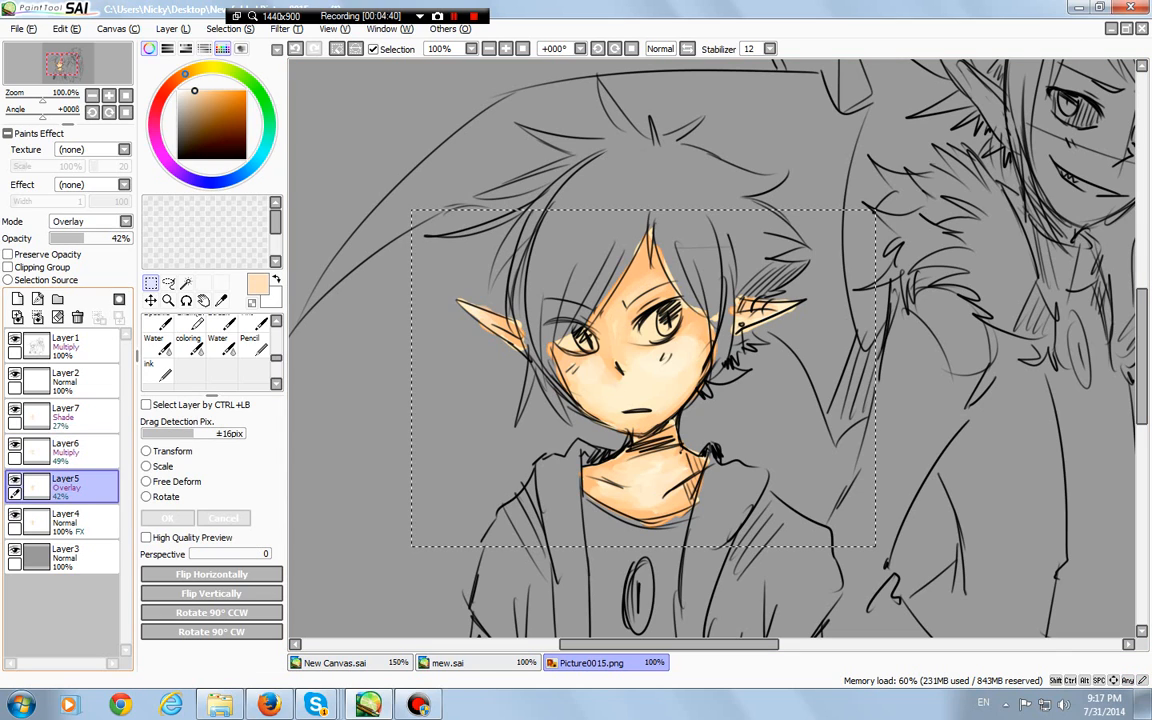
key(b)
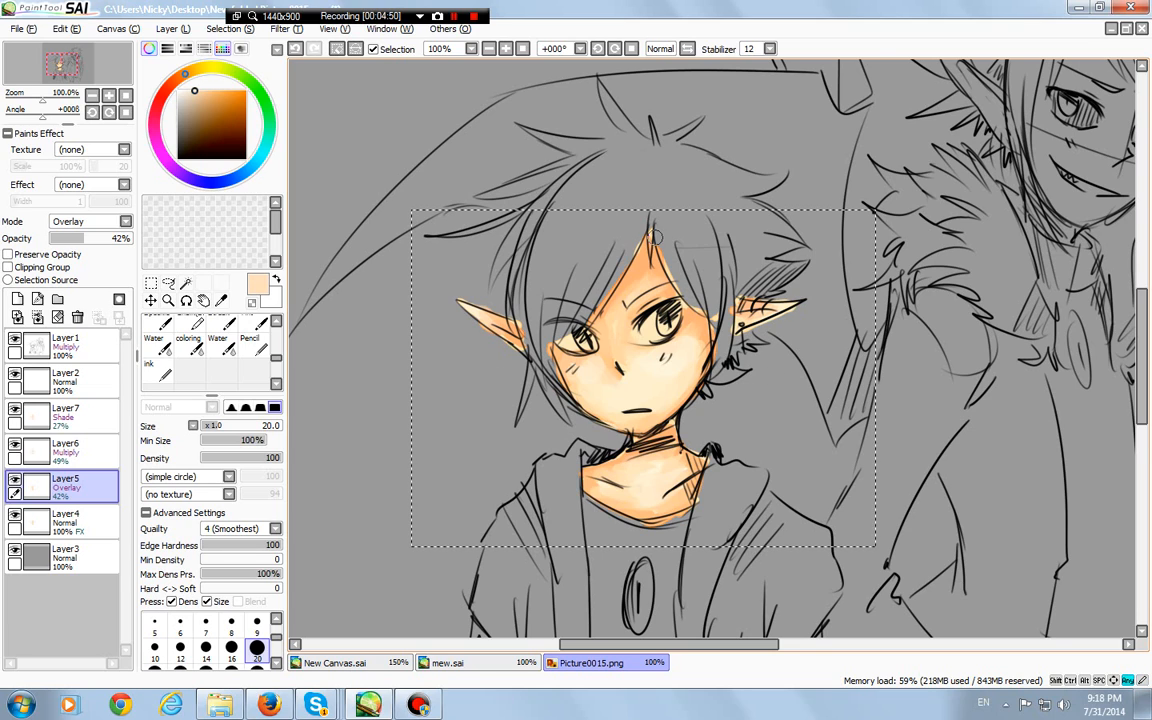
click(151, 283)
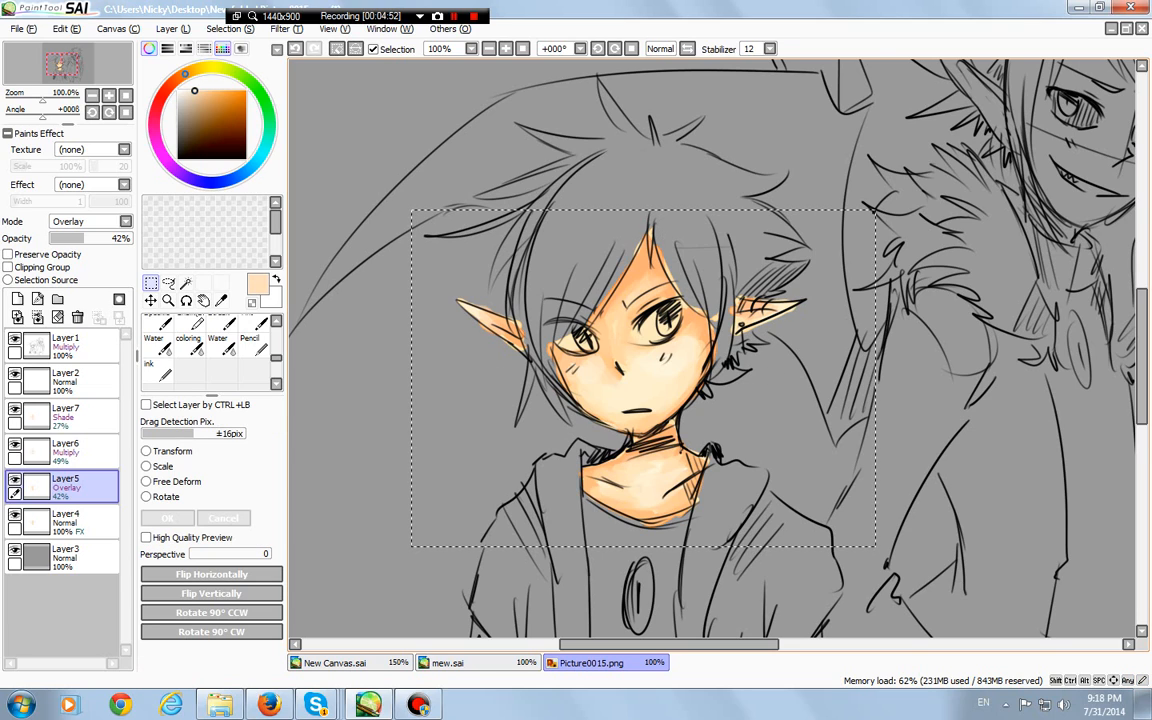
click(168, 283)
key(ctrl+d)
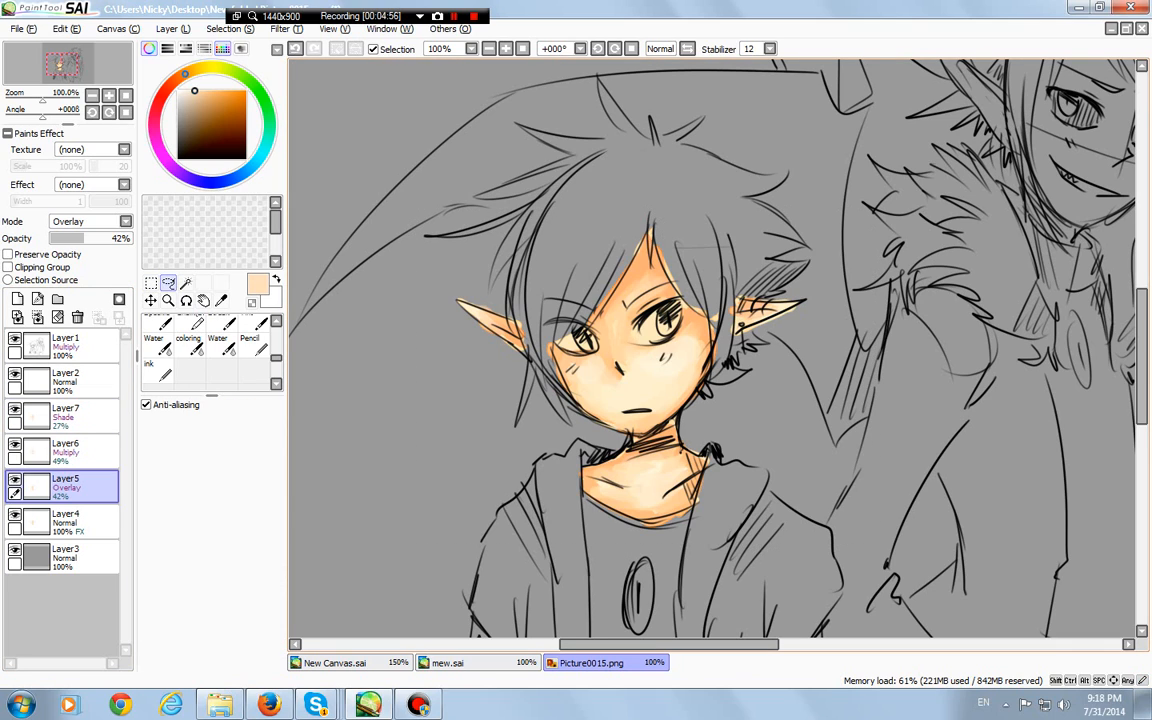
Erase the sketched pupils inside both eyes on the Layer1 line art with the Eraser at size 9
click(78, 346)
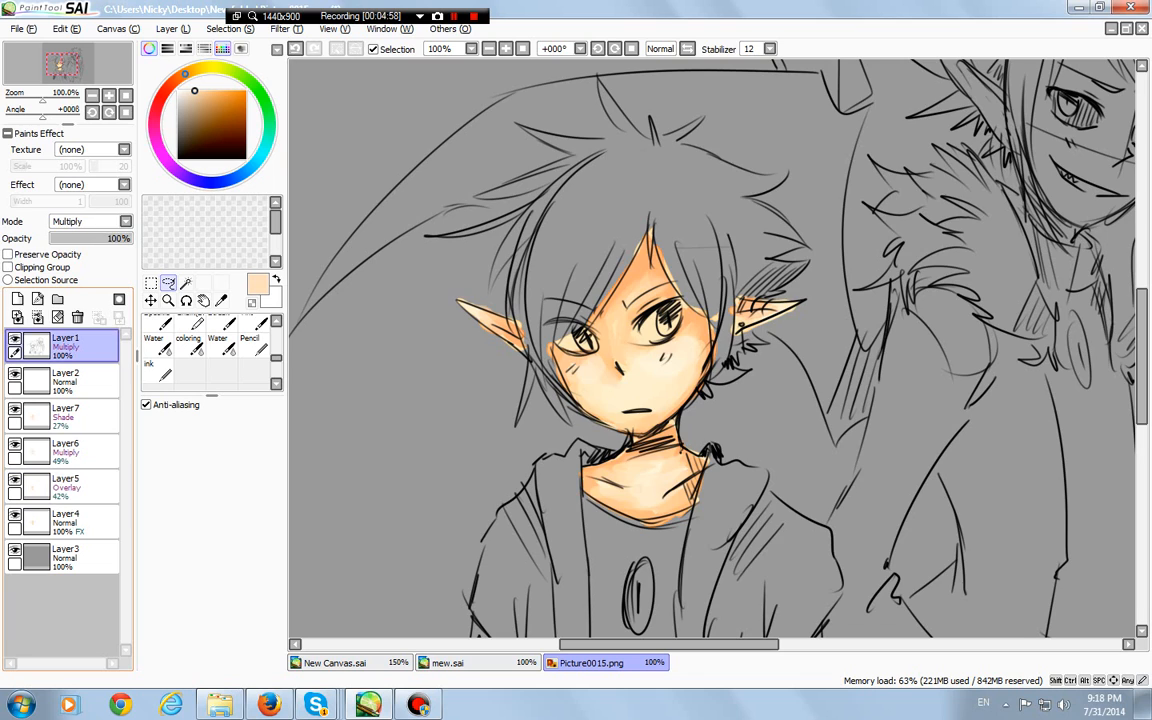
click(15, 339)
click(15, 339)
click(506, 49)
key(e)
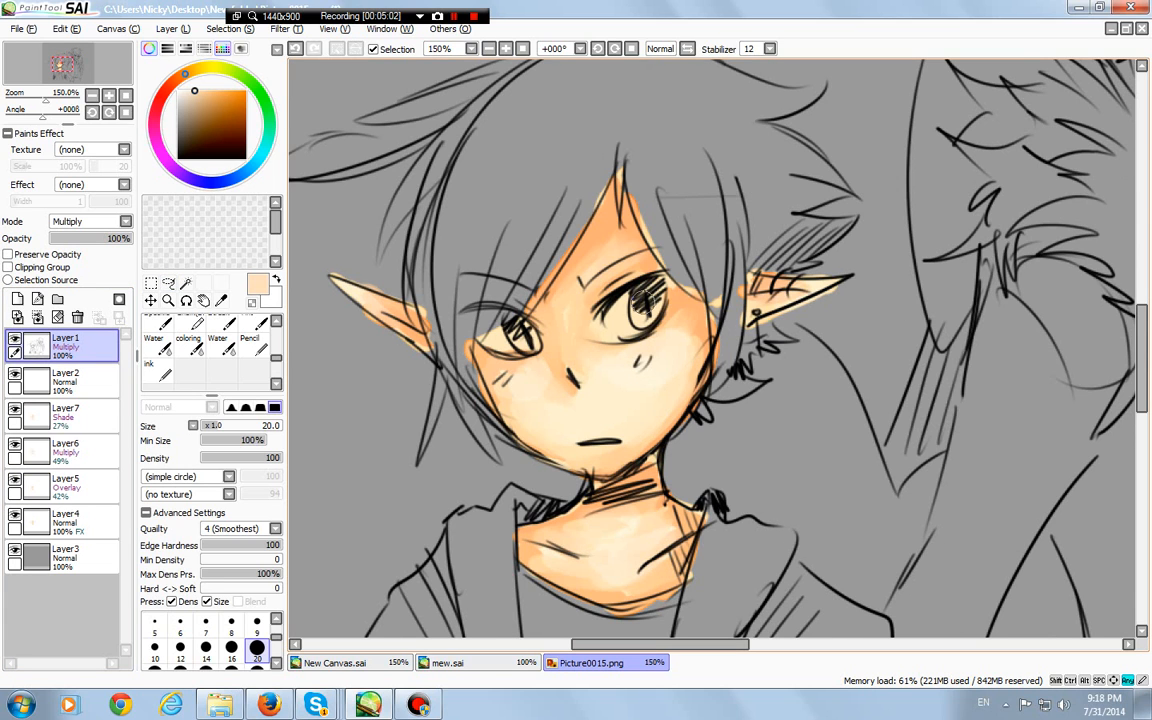
click(256, 625)
mouse_move(638, 311)
mouse_down()
mouse_move(646, 285)
mouse_move(662, 288)
mouse_up()
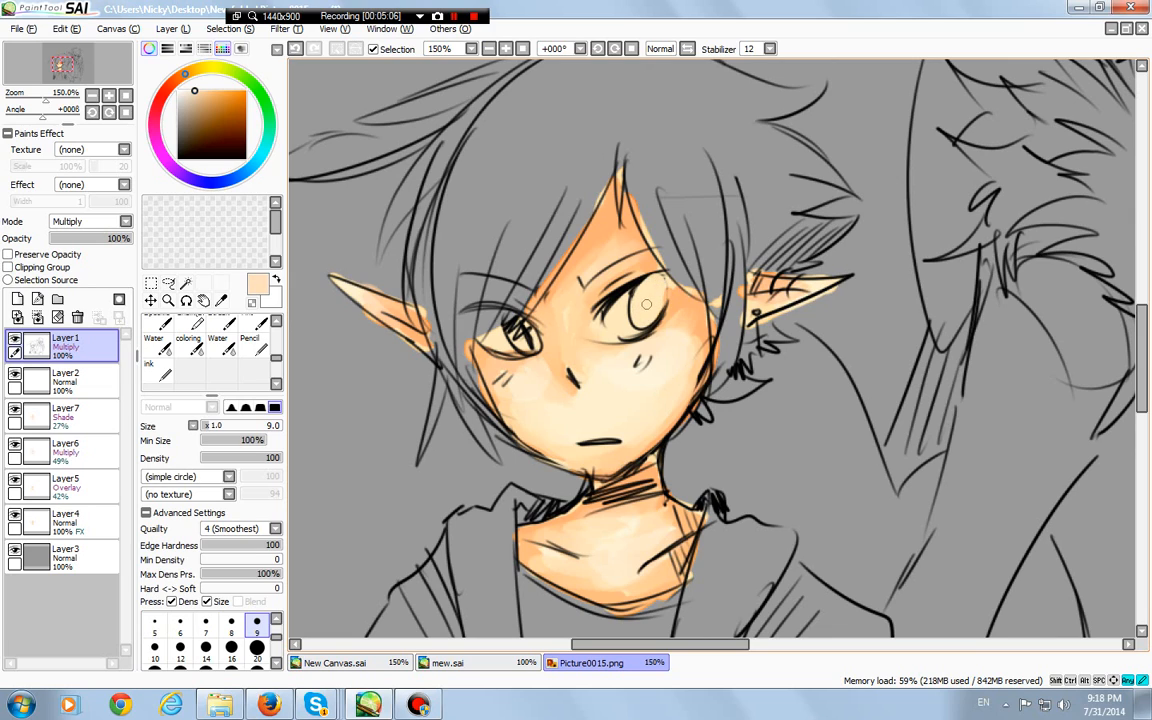
drag(520, 340, 523, 321)
Redraw the upper lid lines of both eyes on Layer1 in black with the ink brush at size 9
click(169, 283)
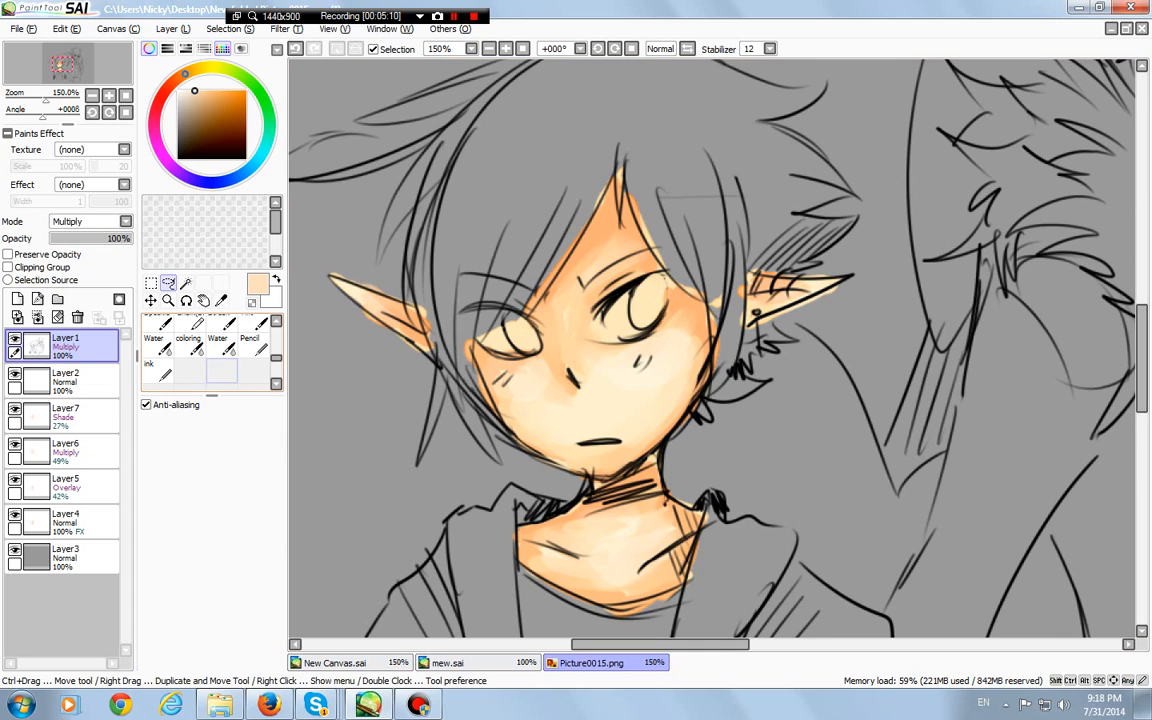
click(160, 370)
click(178, 158)
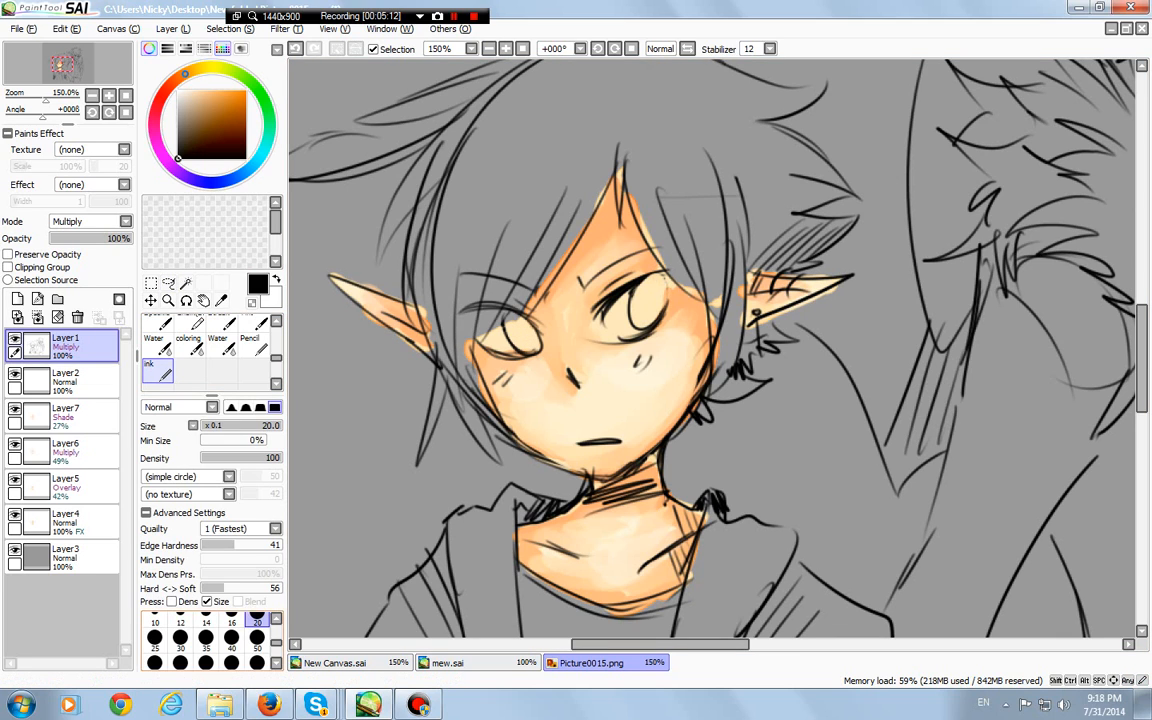
click(276, 619)
click(257, 636)
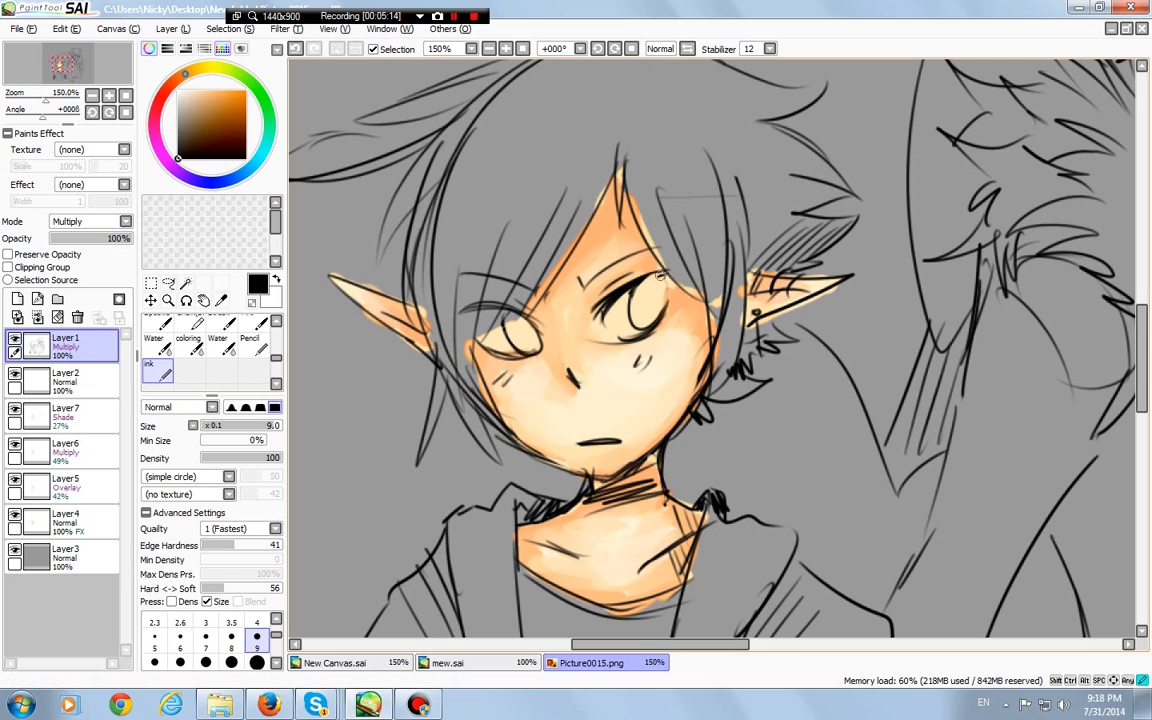
drag(648, 279, 671, 272)
drag(519, 301, 459, 311)
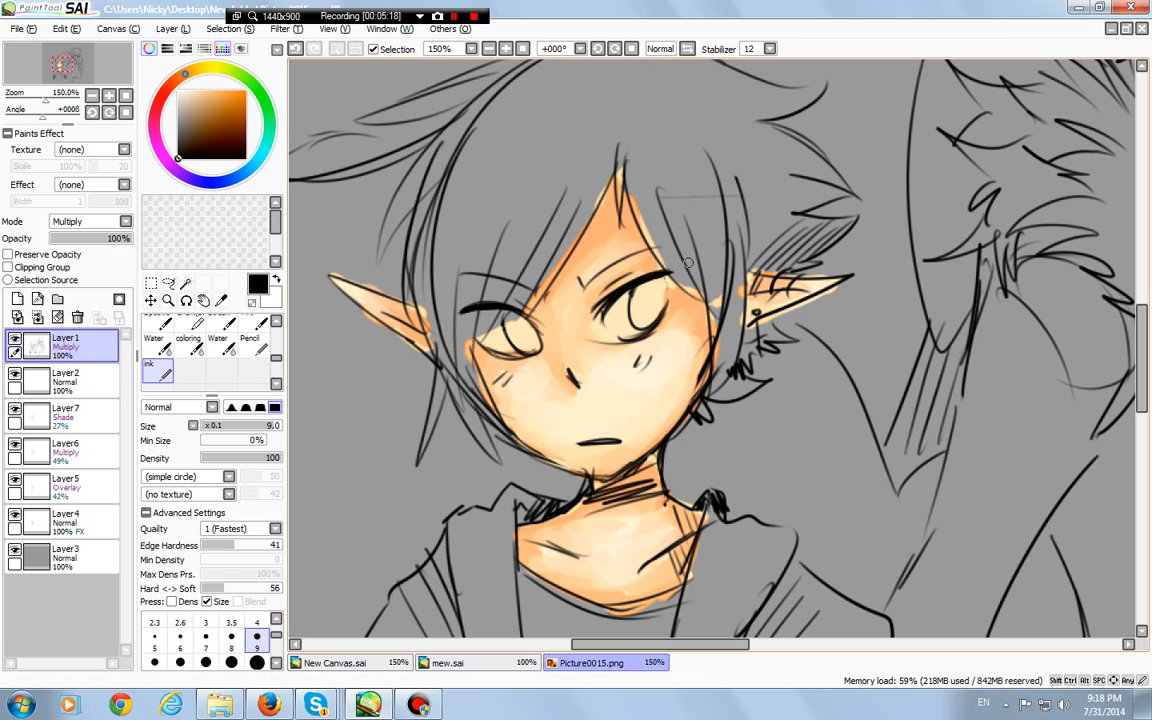
drag(666, 273, 662, 318)
Add a new layer beneath the line art and fill the eye nearer the earring with light grey using the ink brush at size 9
click(523, 48)
click(506, 48)
click(506, 48)
drag(700, 645, 634, 645)
click(17, 299)
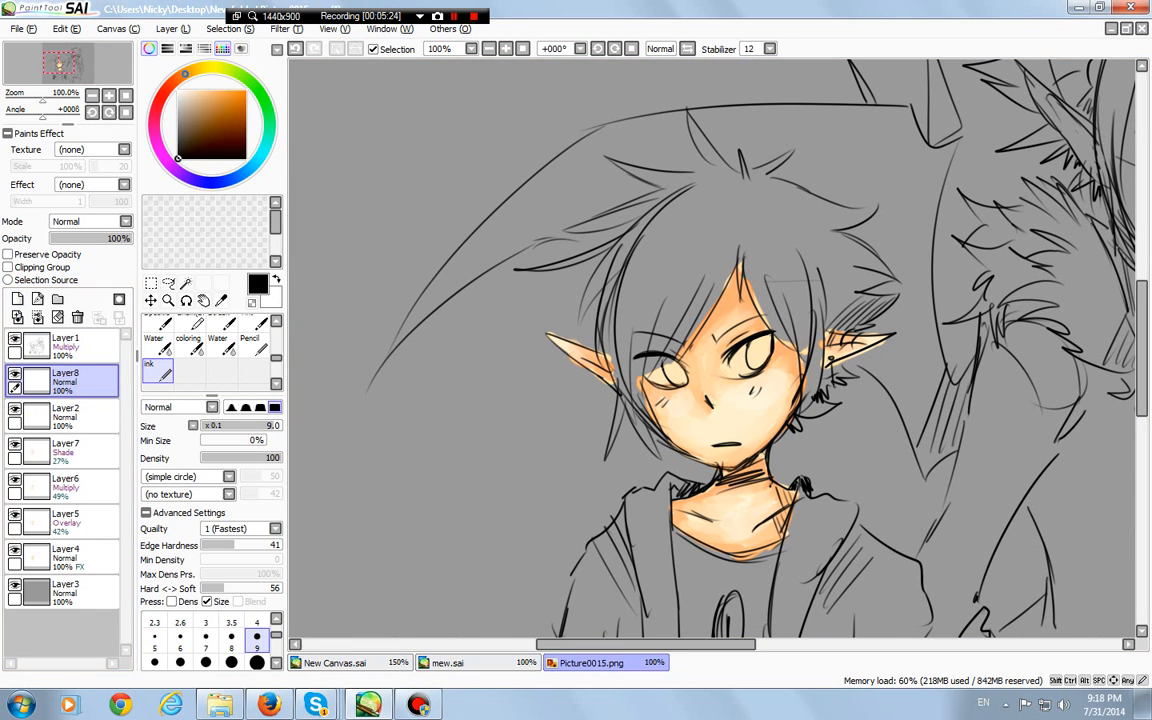
right_click(692, 428)
click(506, 48)
click(506, 48)
right_click(650, 300)
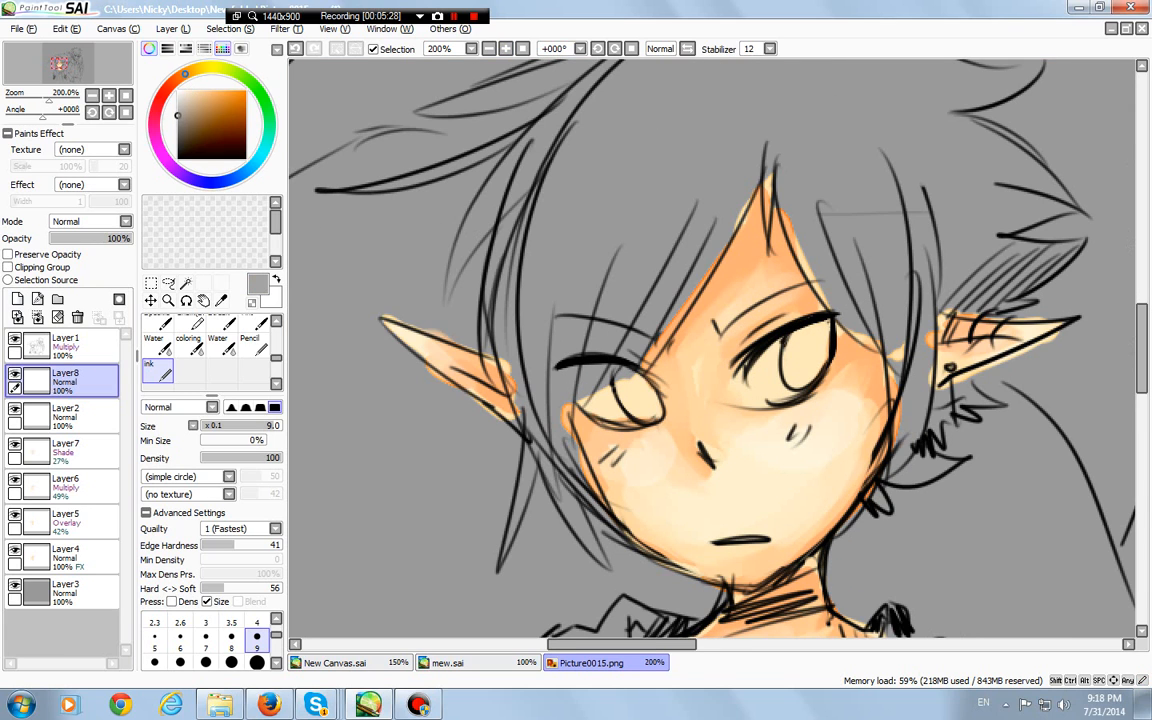
click(178, 110)
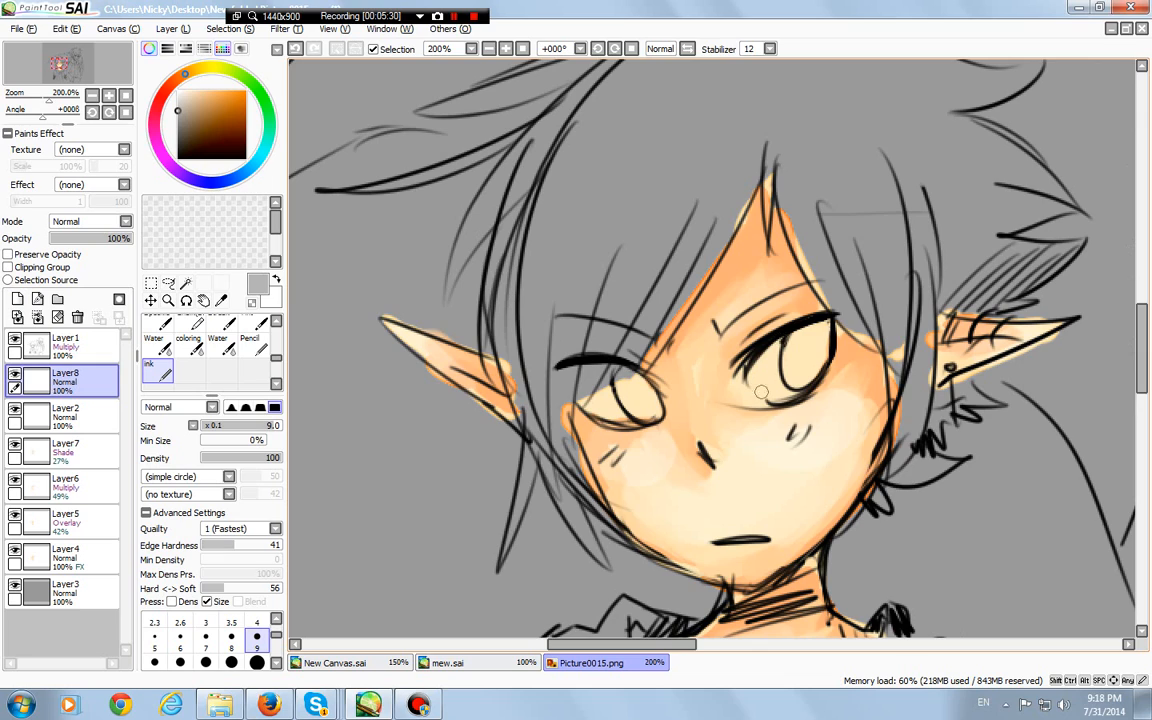
drag(780, 397, 757, 368)
mouse_move(757, 369)
mouse_down()
mouse_move(782, 398)
mouse_move(772, 392)
mouse_move(812, 368)
mouse_move(823, 343)
mouse_move(804, 383)
mouse_move(824, 323)
mouse_move(763, 361)
mouse_move(760, 373)
mouse_move(802, 334)
mouse_move(783, 382)
mouse_up()
mouse_move(802, 338)
mouse_down()
mouse_move(812, 360)
mouse_move(798, 376)
mouse_up()
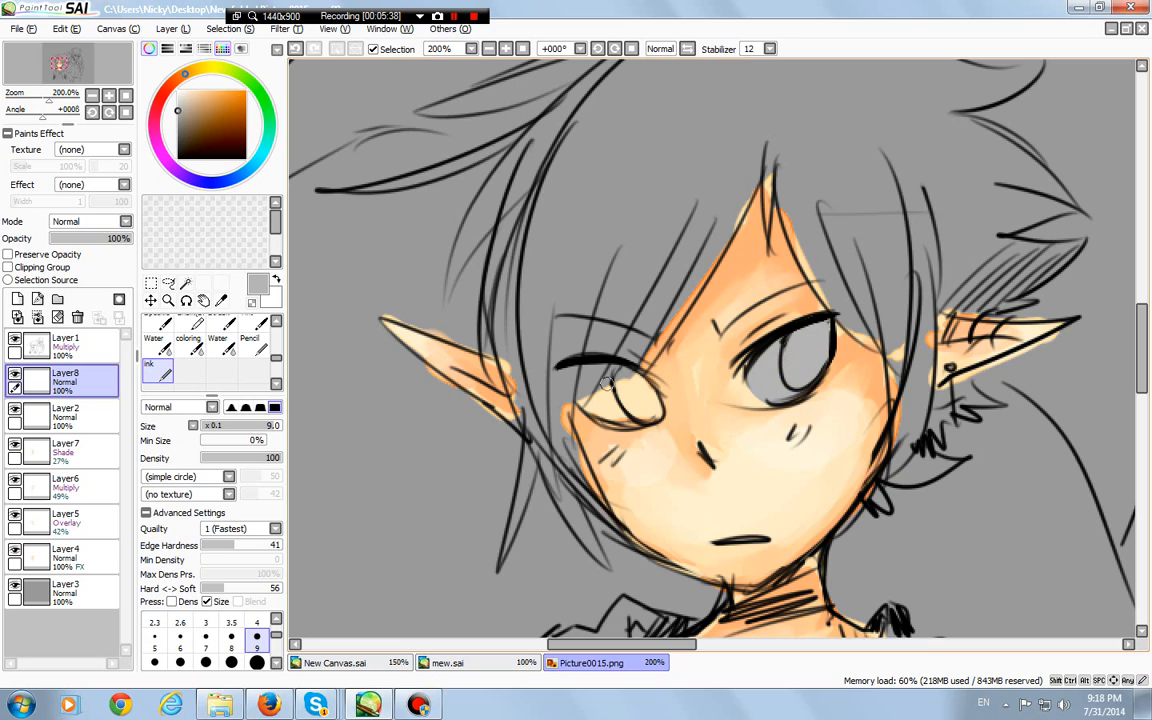
Fill the other eye with the same light grey, covering its middle with the ink brush at size 20
mouse_move(627, 371)
mouse_down()
mouse_move(657, 412)
mouse_move(607, 417)
mouse_move(567, 372)
mouse_move(581, 396)
mouse_move(578, 370)
mouse_move(630, 380)
mouse_up()
click(257, 662)
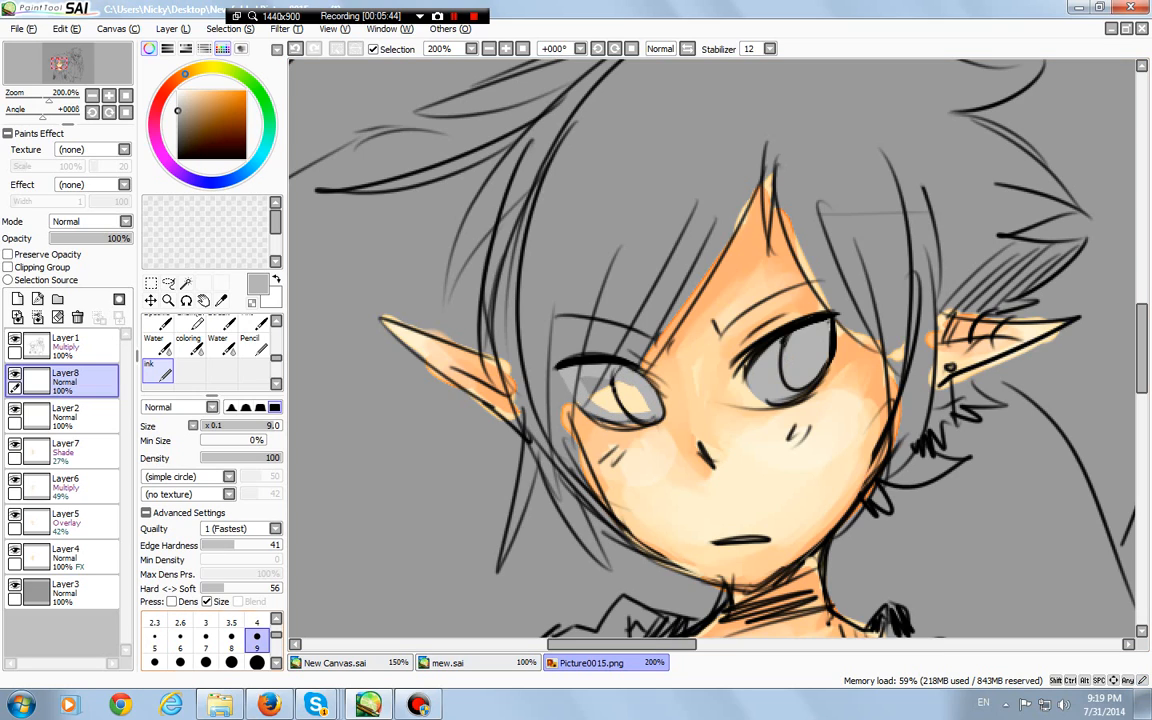
mouse_move(596, 384)
mouse_down()
mouse_move(645, 402)
mouse_move(628, 412)
mouse_move(637, 416)
mouse_up()
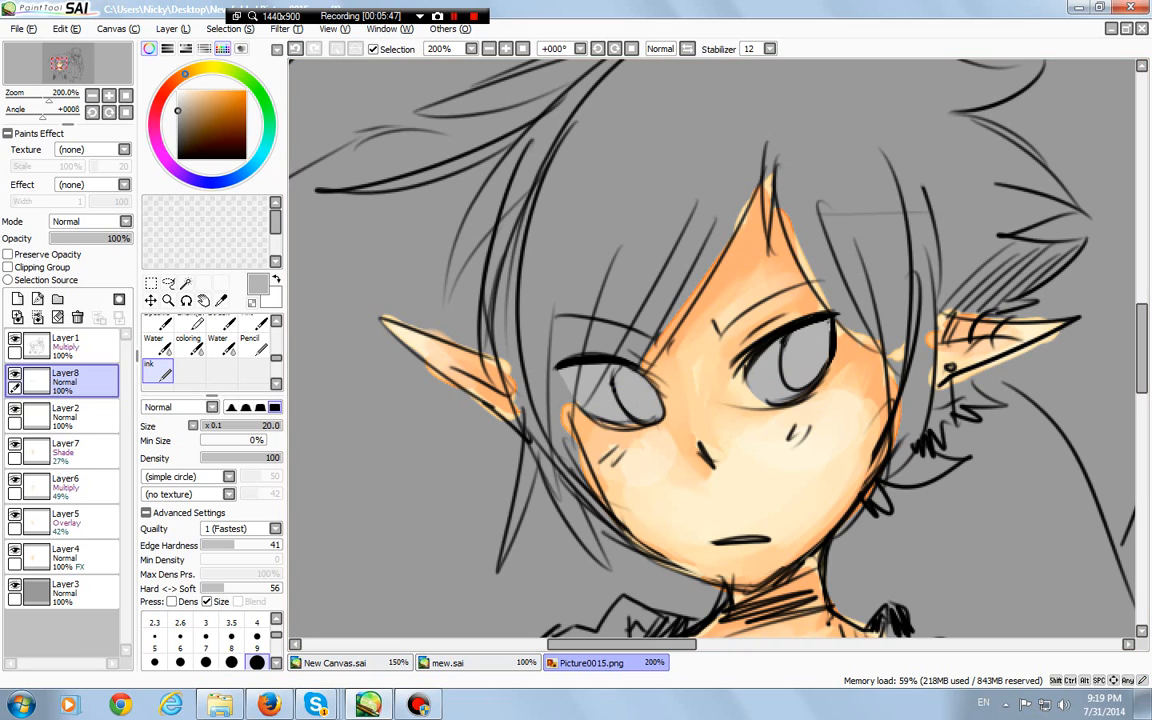
Blend white into the grey of both eyeballs with the Water brush at size 20, keeping the edges shaded
click(178, 91)
click(254, 346)
click(222, 344)
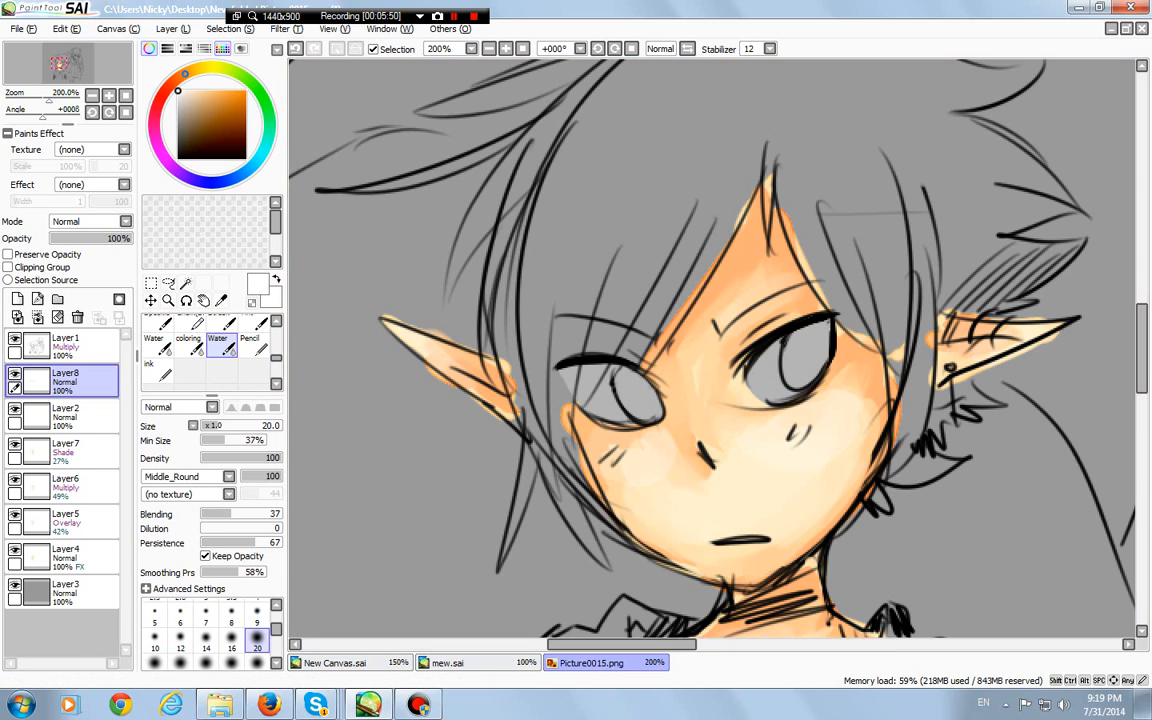
mouse_move(597, 407)
mouse_down()
mouse_move(601, 382)
mouse_move(629, 413)
mouse_up()
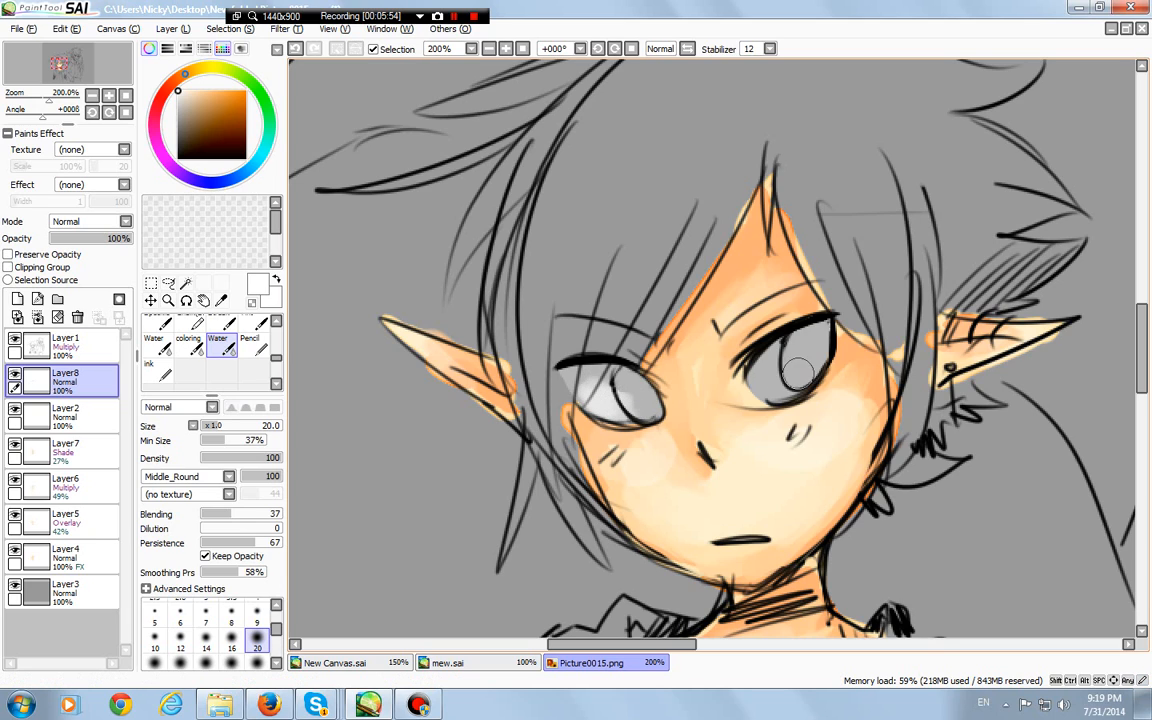
mouse_move(808, 377)
mouse_down()
mouse_move(769, 391)
mouse_move(784, 353)
mouse_move(799, 359)
mouse_move(782, 386)
mouse_move(794, 381)
mouse_up()
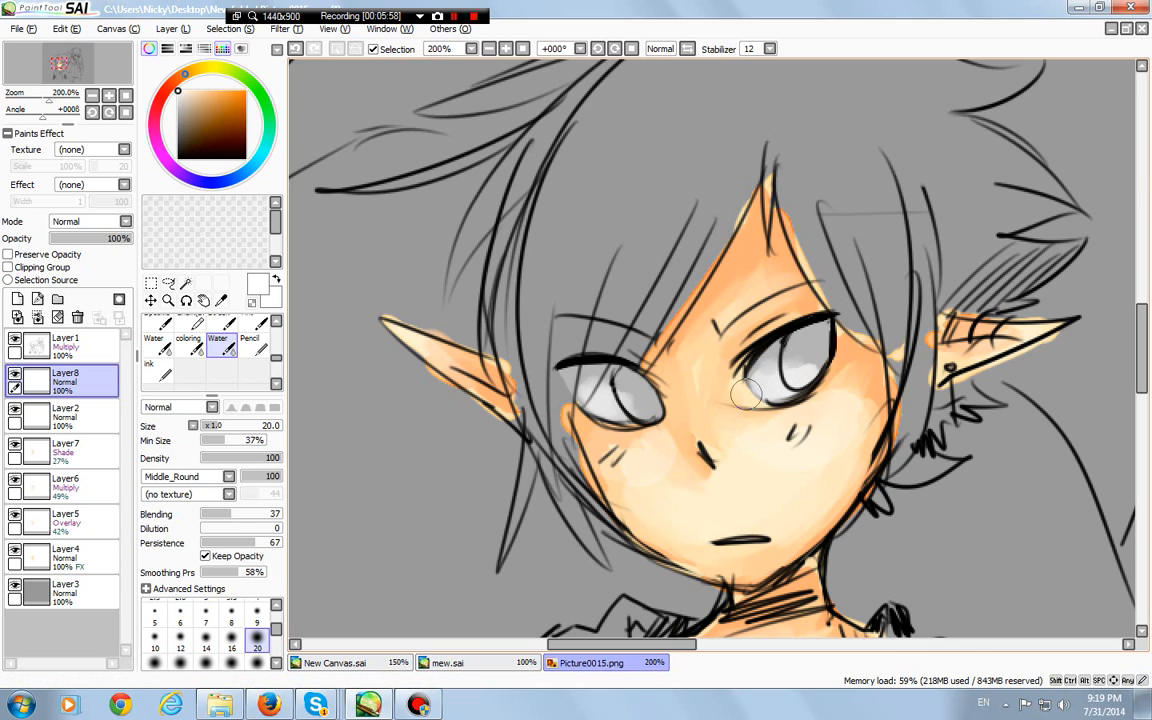
mouse_move(612, 417)
mouse_down()
mouse_move(653, 407)
mouse_move(625, 409)
mouse_up()
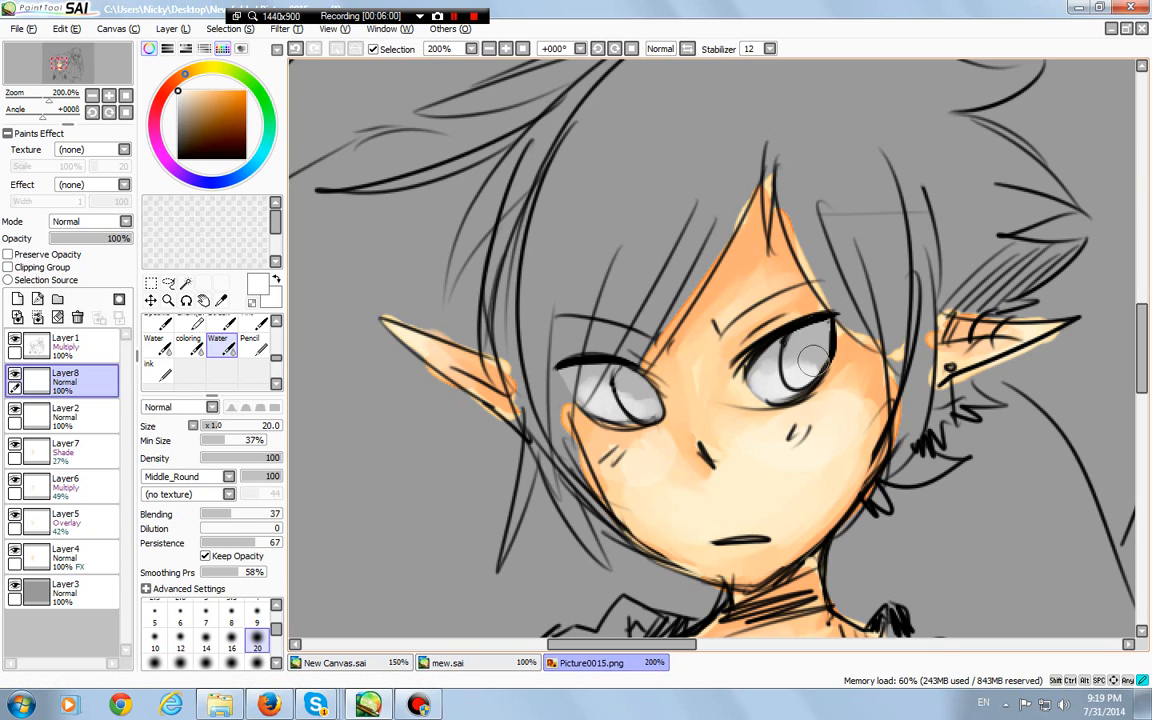
drag(813, 362, 786, 375)
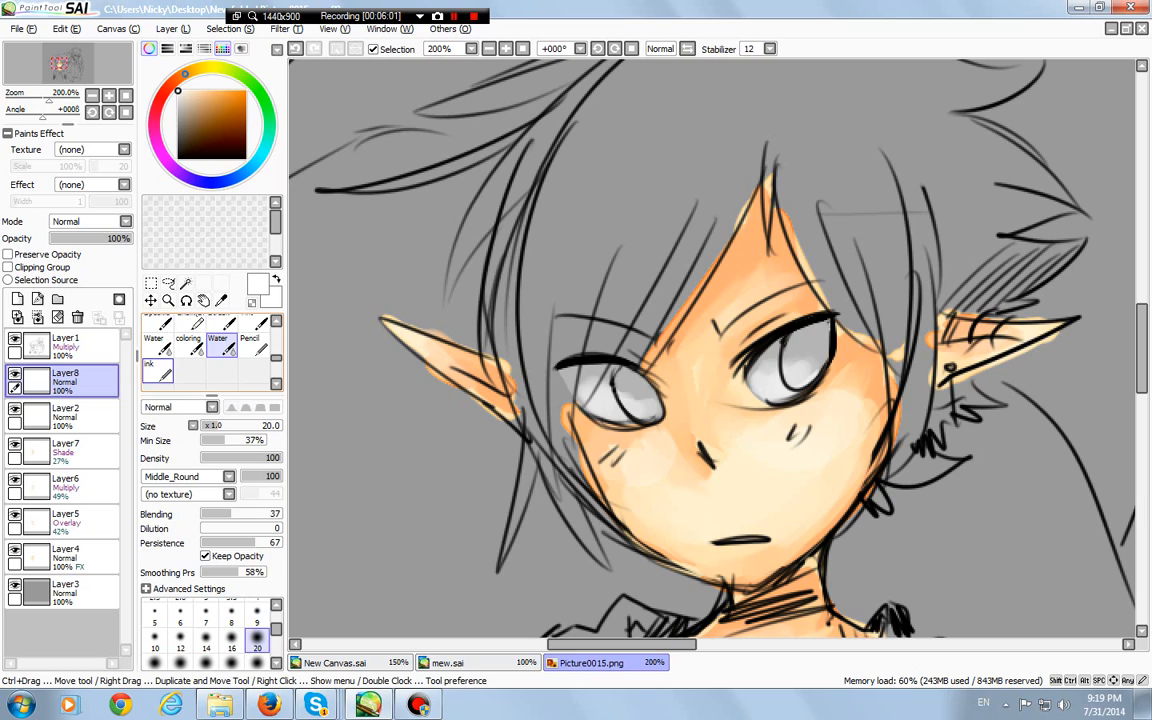
Add small white highlights to both eyeballs with the ink brush, reducing its size to 4
click(155, 368)
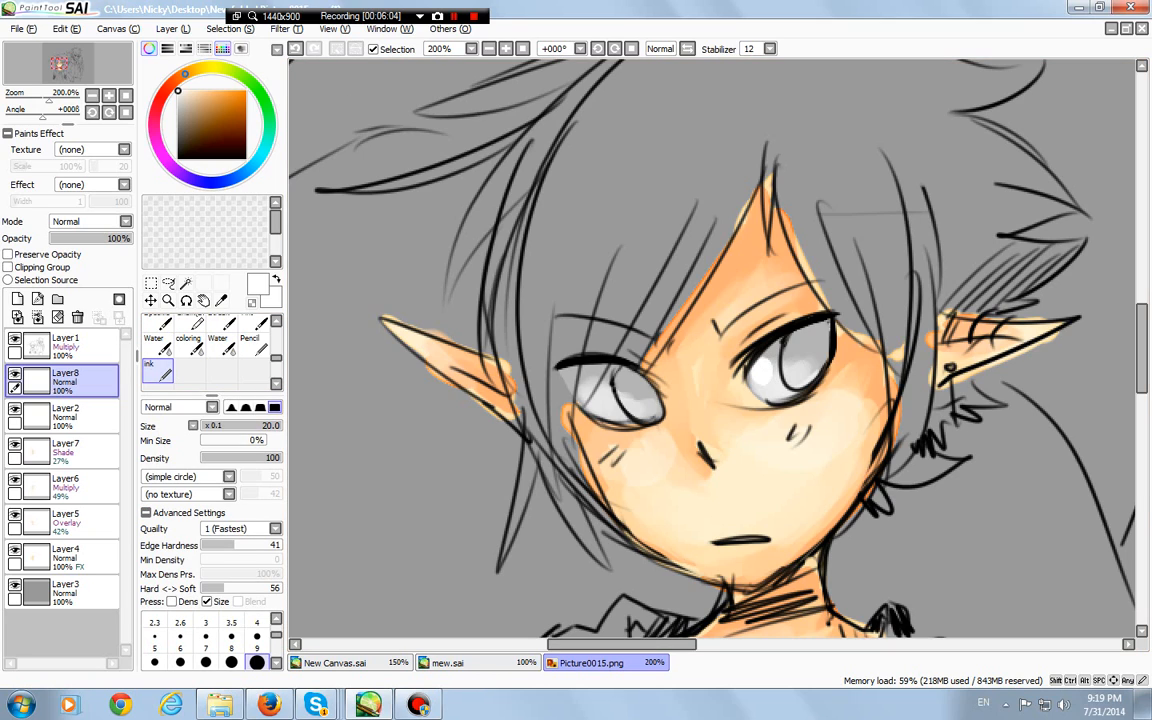
click(257, 622)
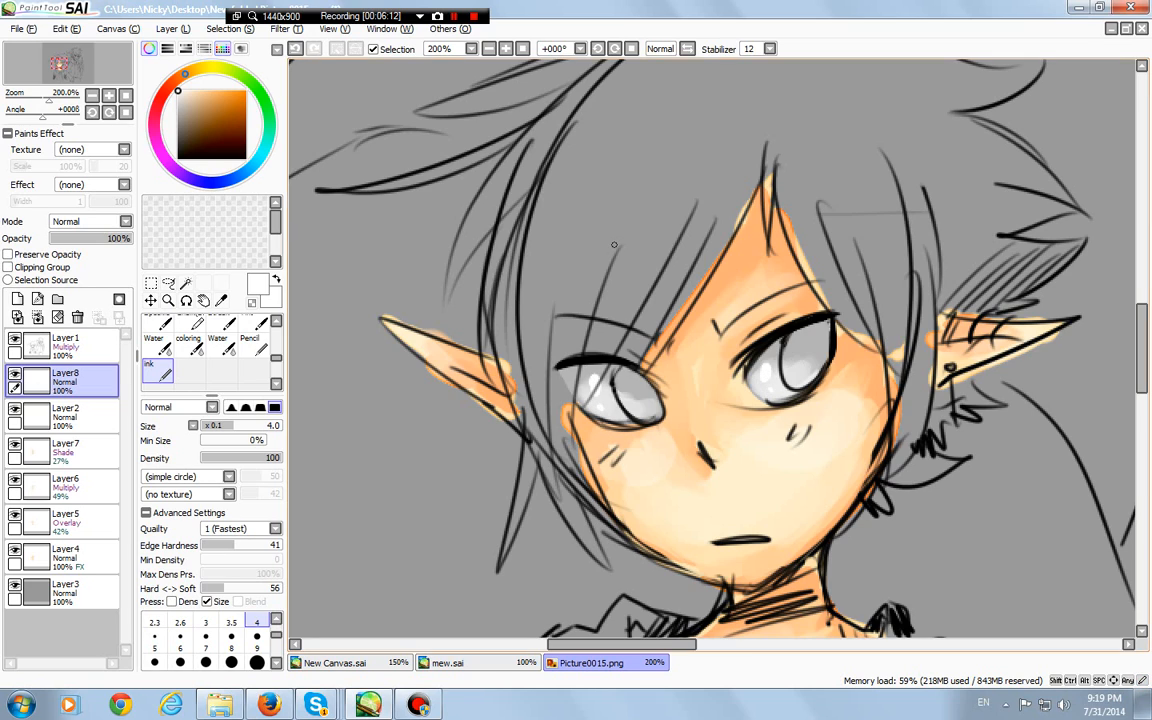
click(523, 48)
click(506, 48)
click(506, 48)
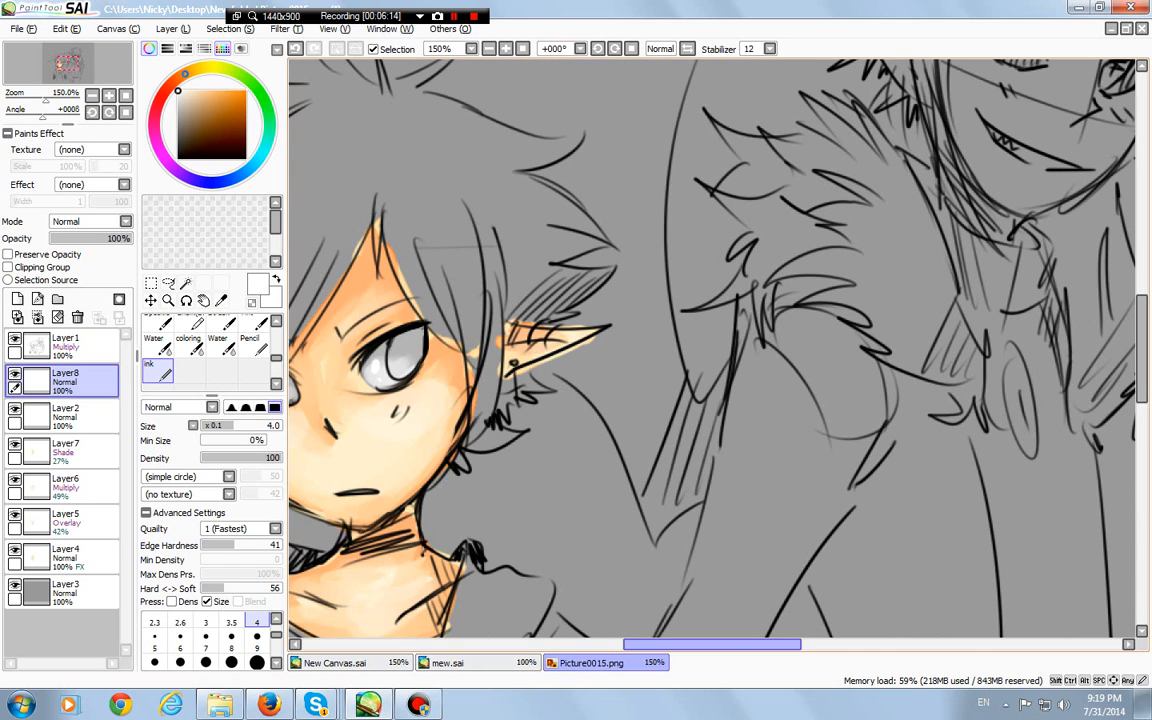
drag(658, 645, 602, 645)
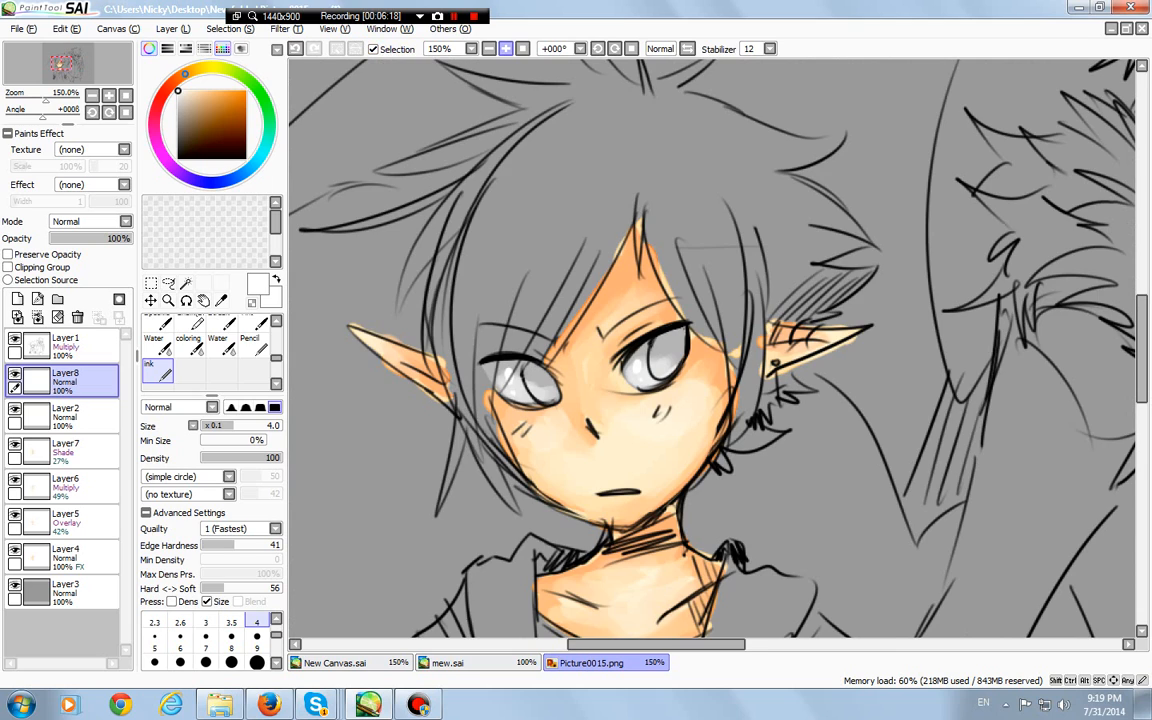
Soften the white highlight beneath the upper lid of the eye farther from the earring with the Water brush at size 9
click(506, 48)
click(221, 345)
key(bracketleft)
key(bracketleft)
key(bracketleft)
key(bracketleft)
key(bracketleft)
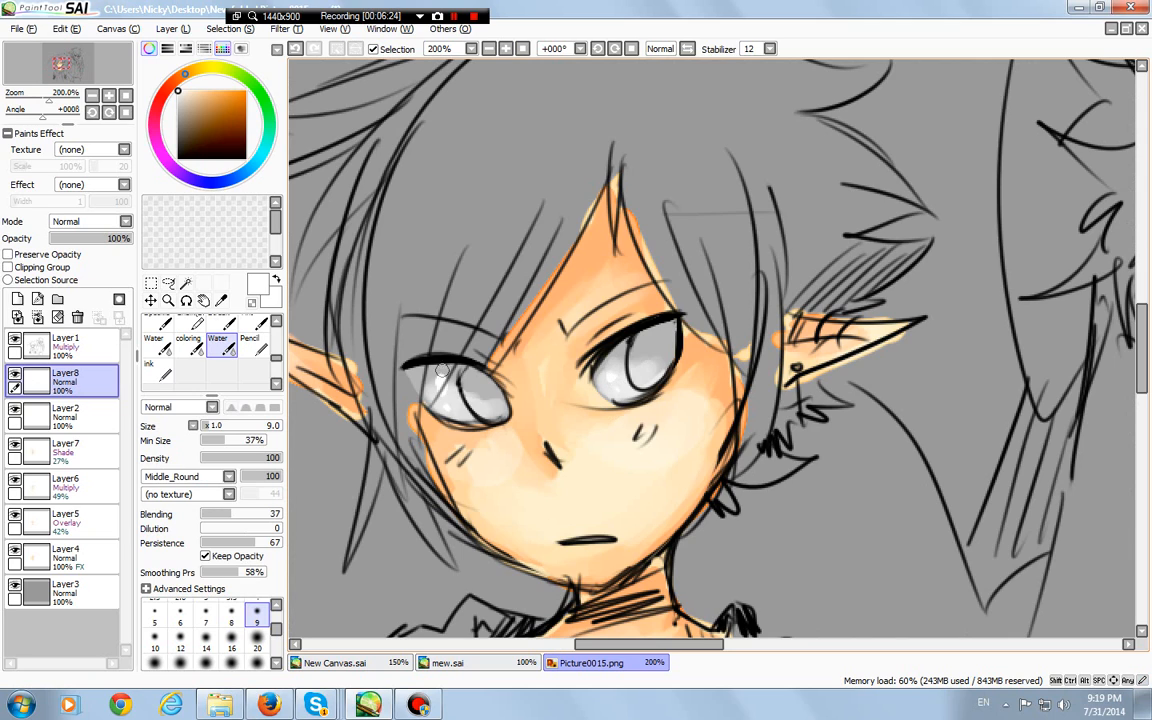
drag(443, 376, 437, 371)
Add a new layer above the eye whites and fill both irises with light blue using the ink brush at sizes 4 and 9
click(158, 371)
click(209, 91)
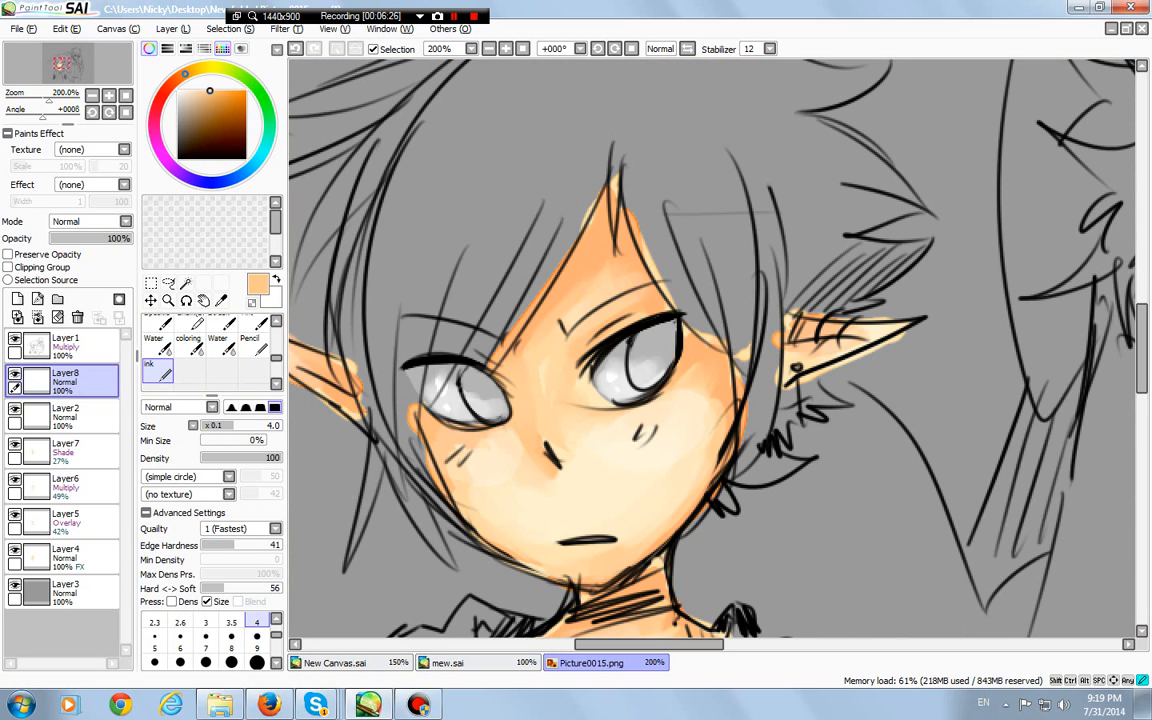
click(255, 163)
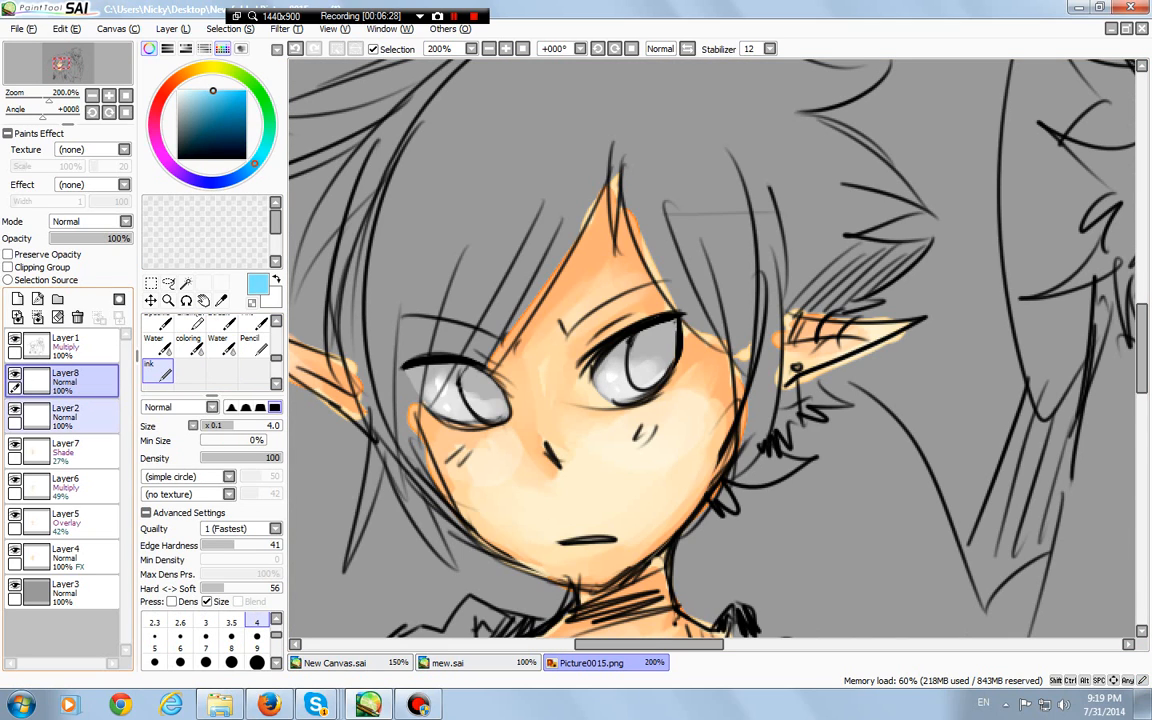
click(17, 299)
mouse_move(632, 377)
mouse_down()
mouse_move(635, 346)
mouse_move(672, 327)
mouse_move(650, 381)
mouse_move(637, 360)
mouse_move(656, 373)
mouse_move(665, 328)
mouse_up()
click(257, 647)
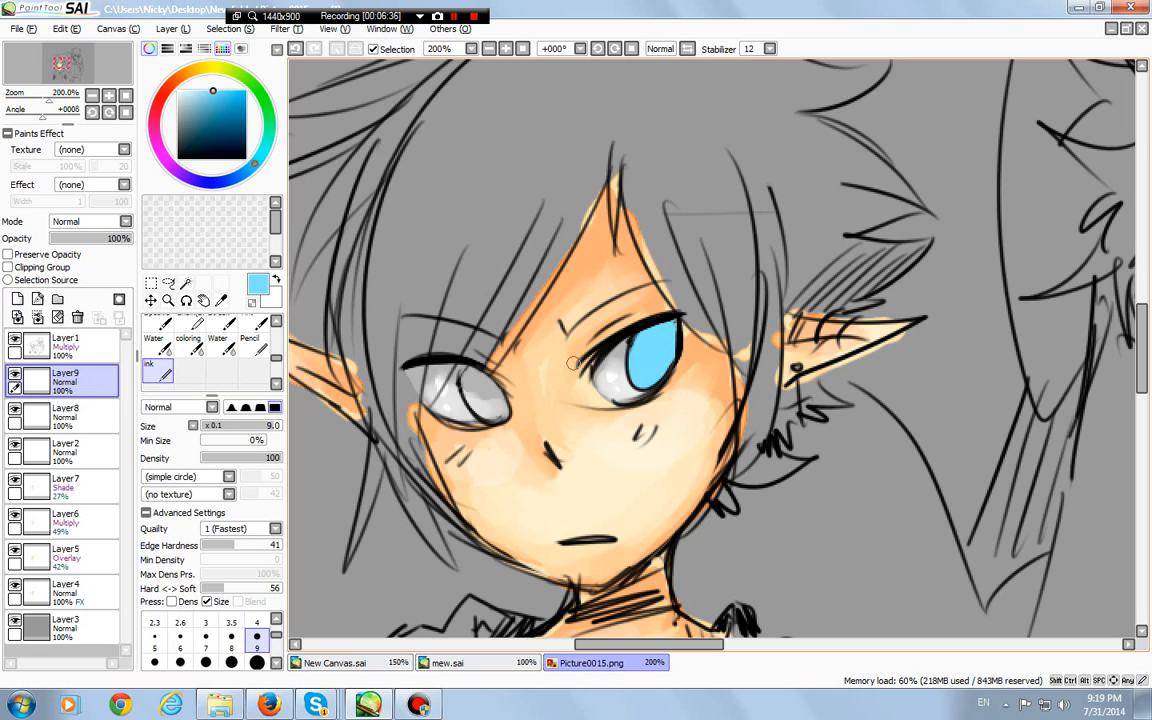
mouse_move(484, 419)
mouse_down()
mouse_move(472, 390)
mouse_move(490, 382)
mouse_up()
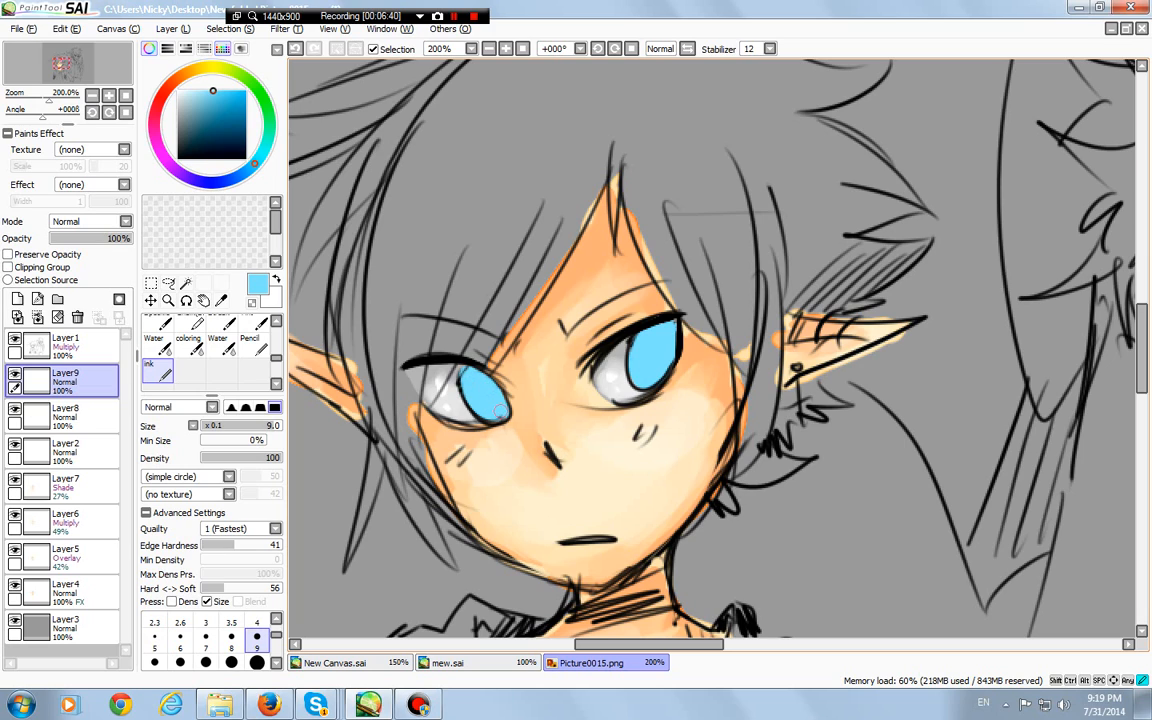
Shade the upper and inner parts of both irises with a darker blue and blend them with the Water brush at size 9
click(222, 100)
drag(651, 359, 676, 323)
drag(490, 388, 488, 383)
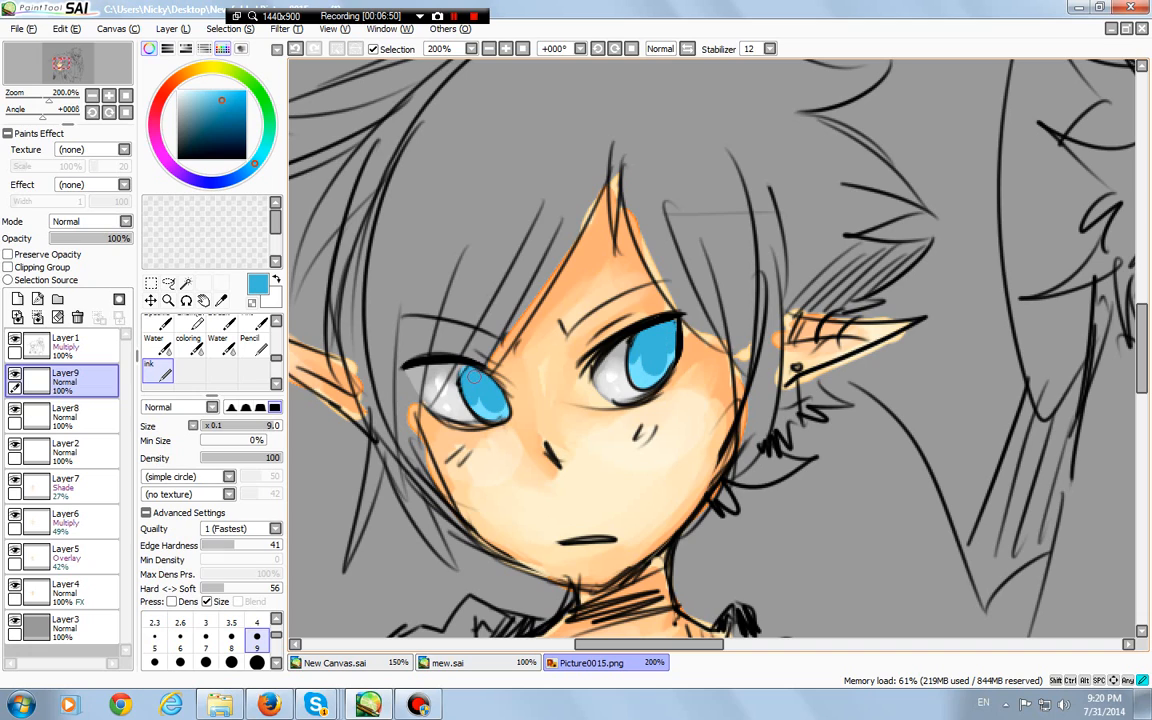
click(222, 346)
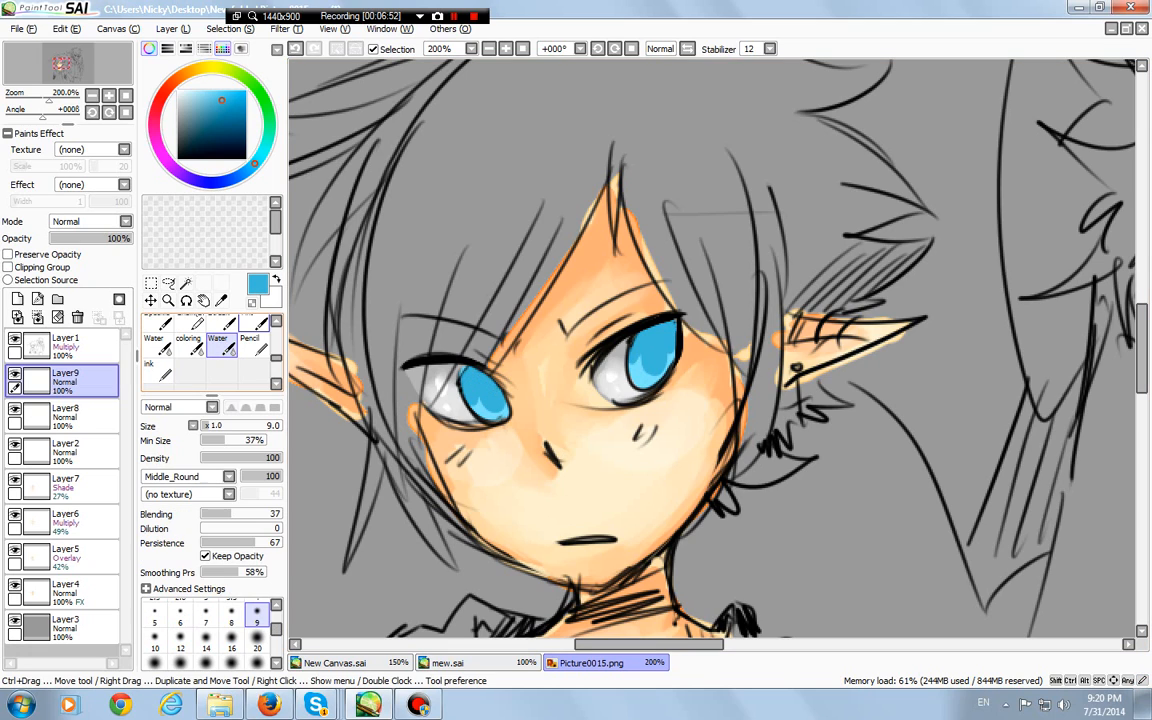
Paint a bright yellow oval pupil inside each blue iris with the ink brush at size 9
click(223, 91)
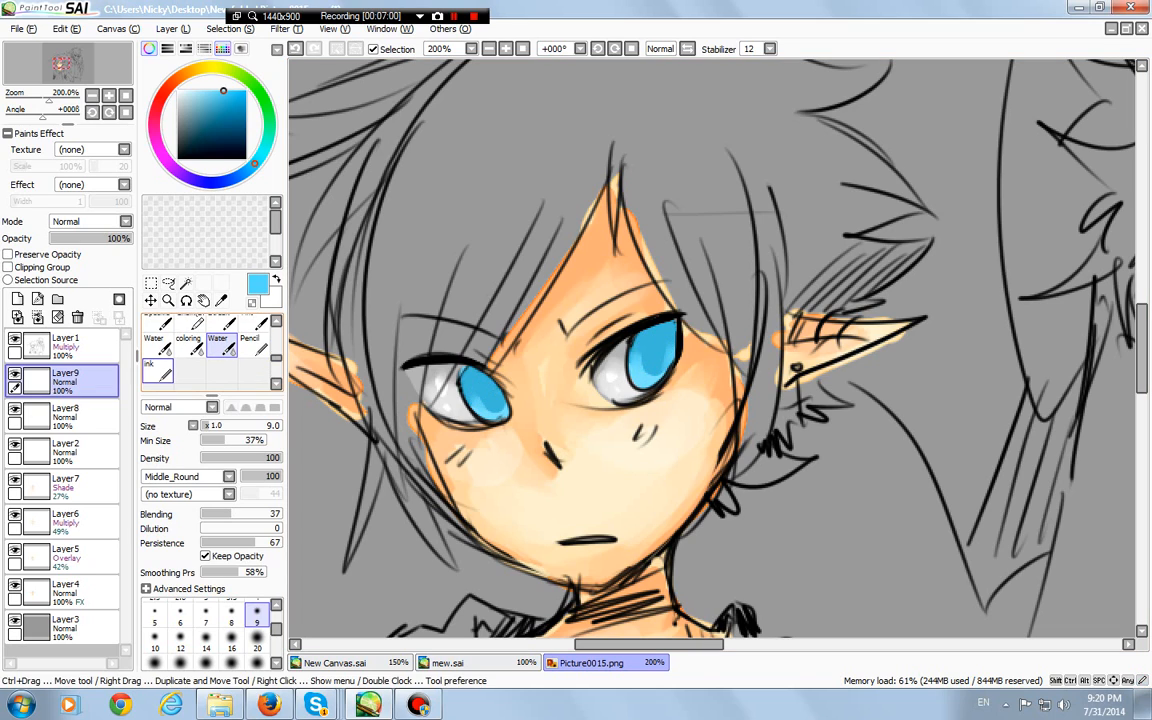
click(158, 370)
click(211, 67)
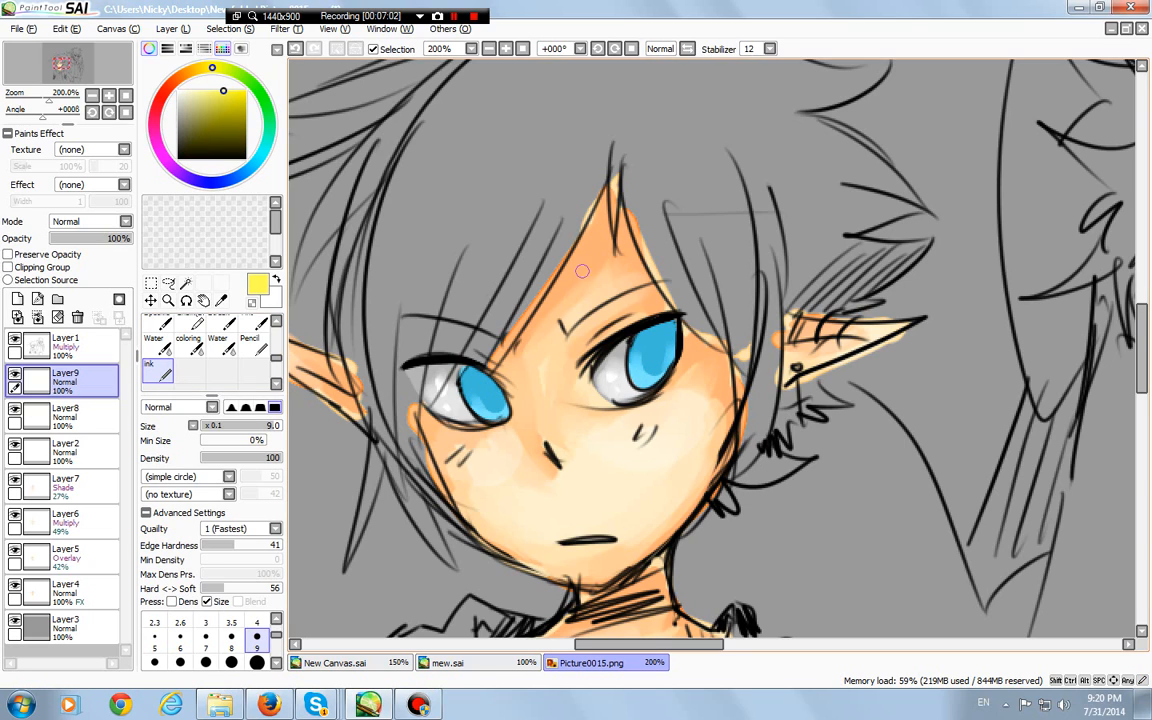
drag(652, 367, 658, 368)
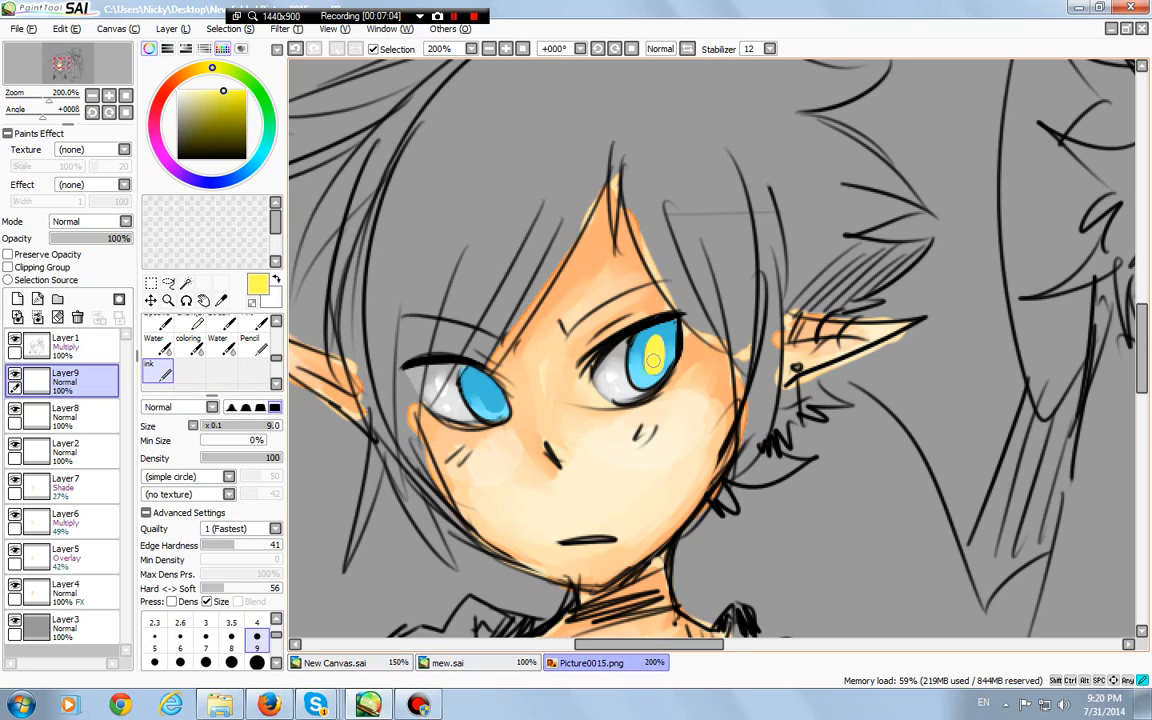
drag(494, 393, 491, 387)
Try shading the yellow pupil nearer the earring with dark gold, and undo the stroke
click(227, 100)
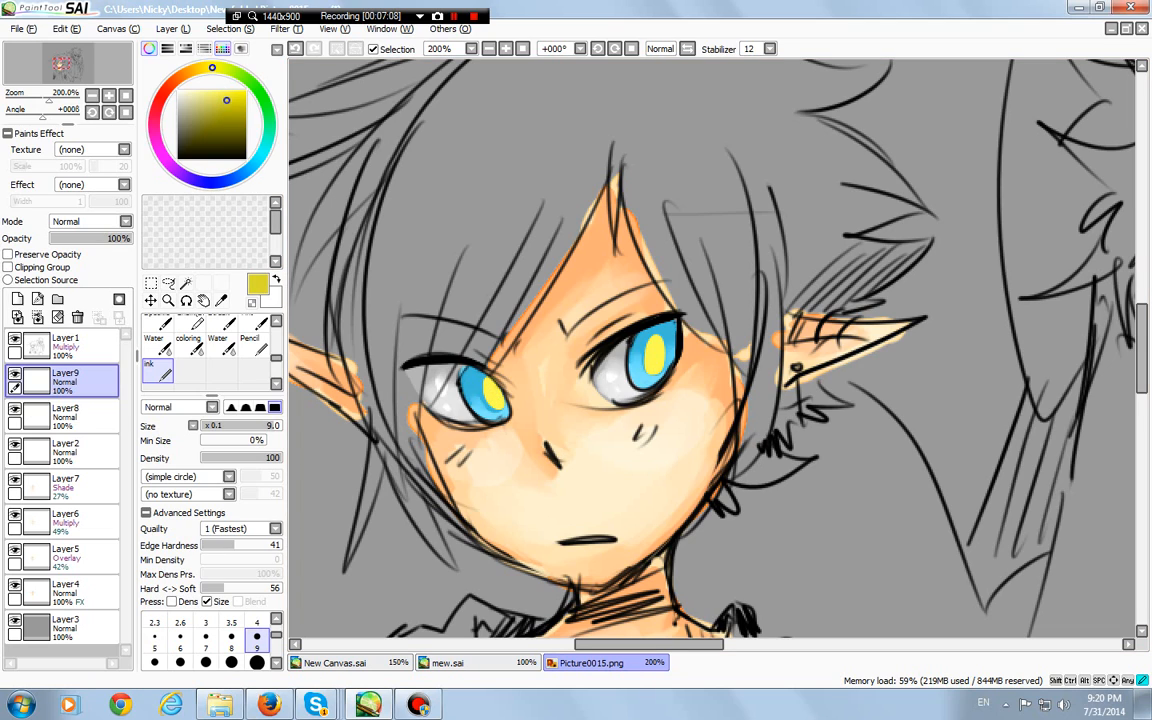
click(199, 68)
drag(648, 348, 655, 366)
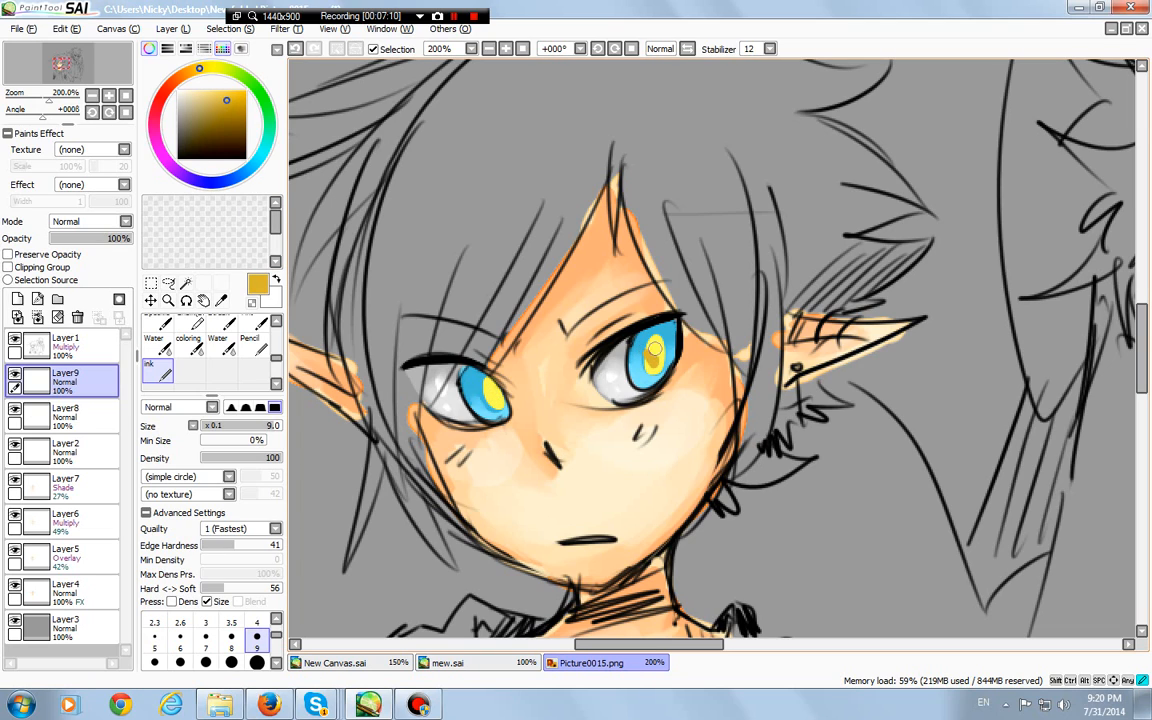
key(ctrl+z)
Shade the centres of both yellow pupils with golden yellow using the ink brush at size 9 and blend them with the Water brush
click(231, 91)
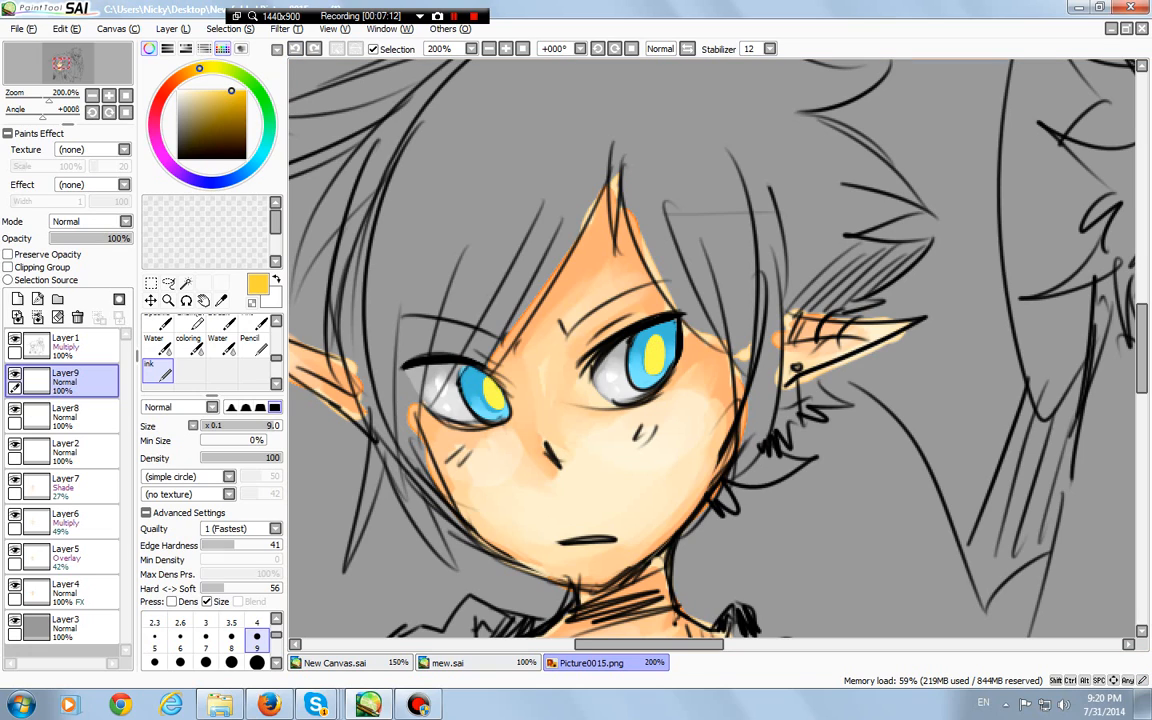
click(652, 358)
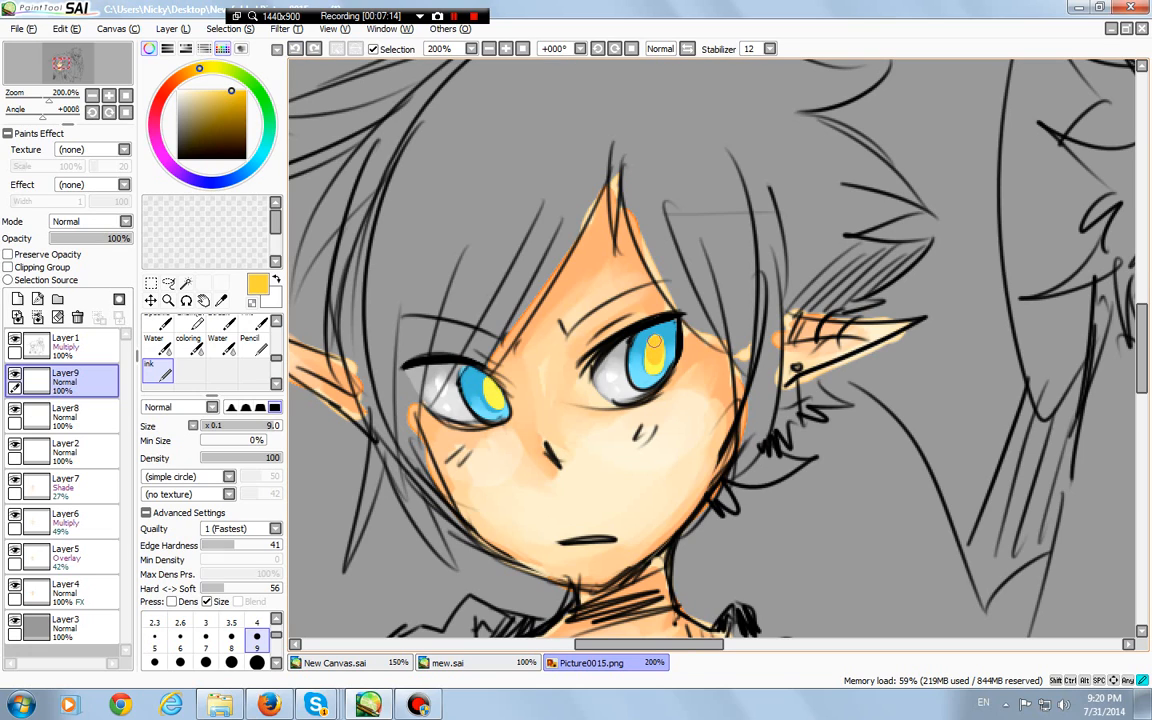
key(ctrl+z)
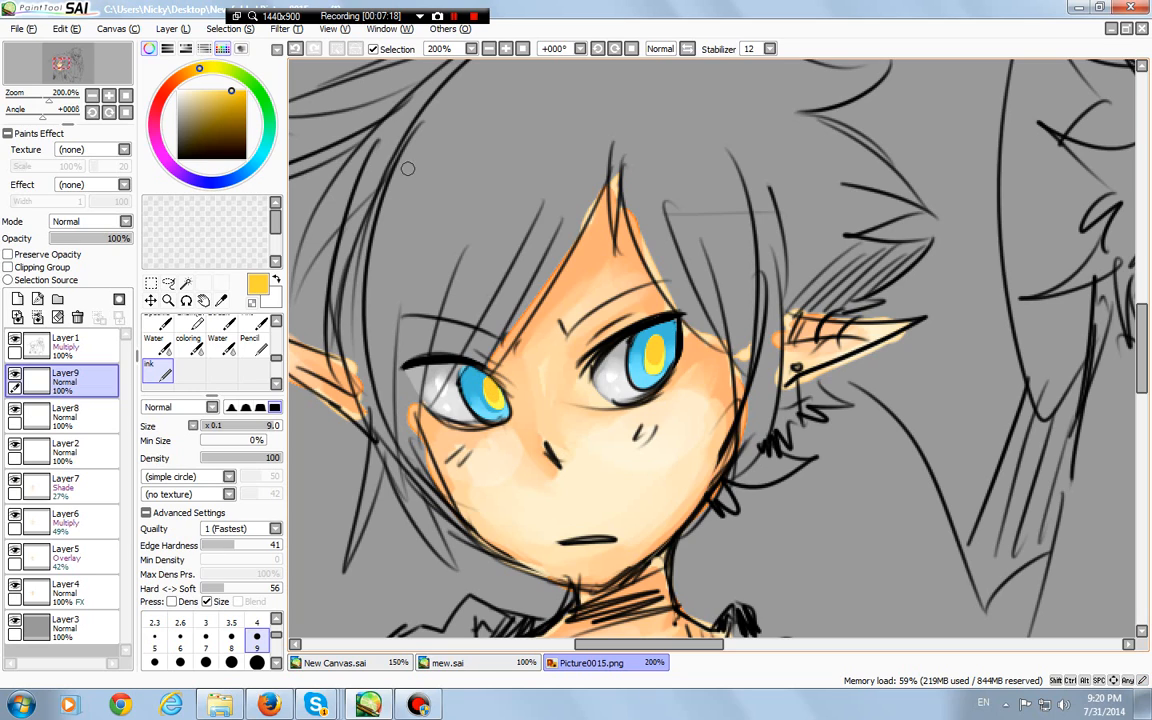
click(220, 342)
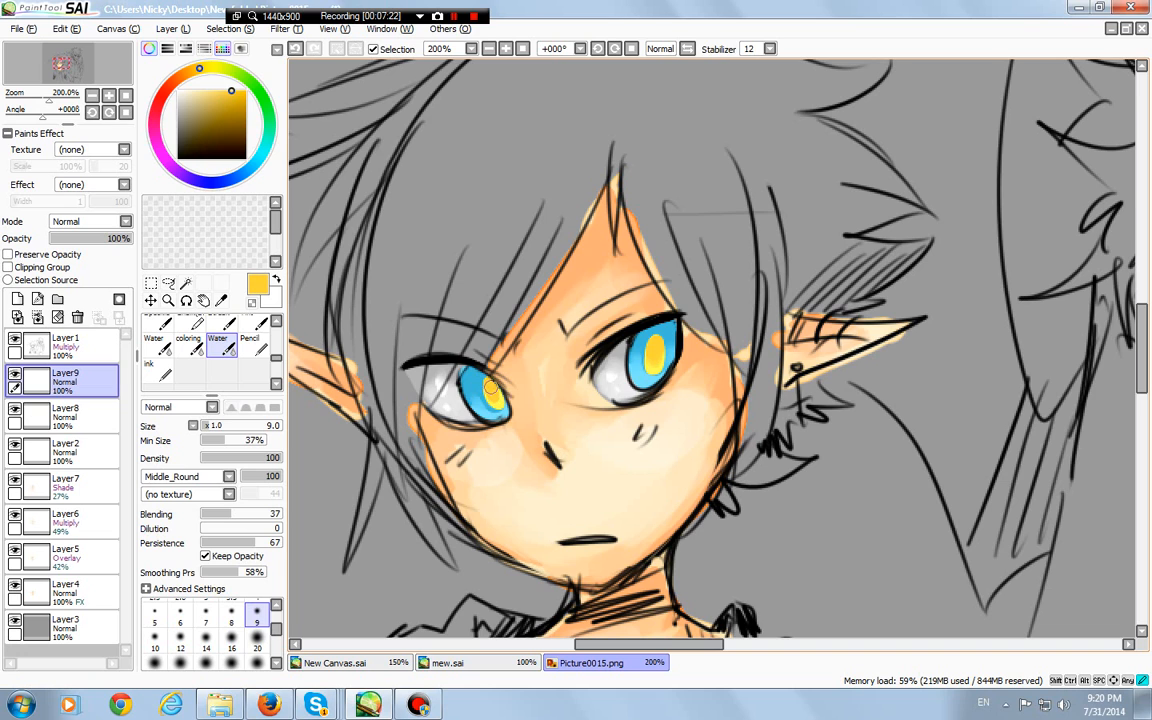
Copy the rectangular area around both eyes from Layer9 and paste it as a new layer set to Overlay
click(523, 48)
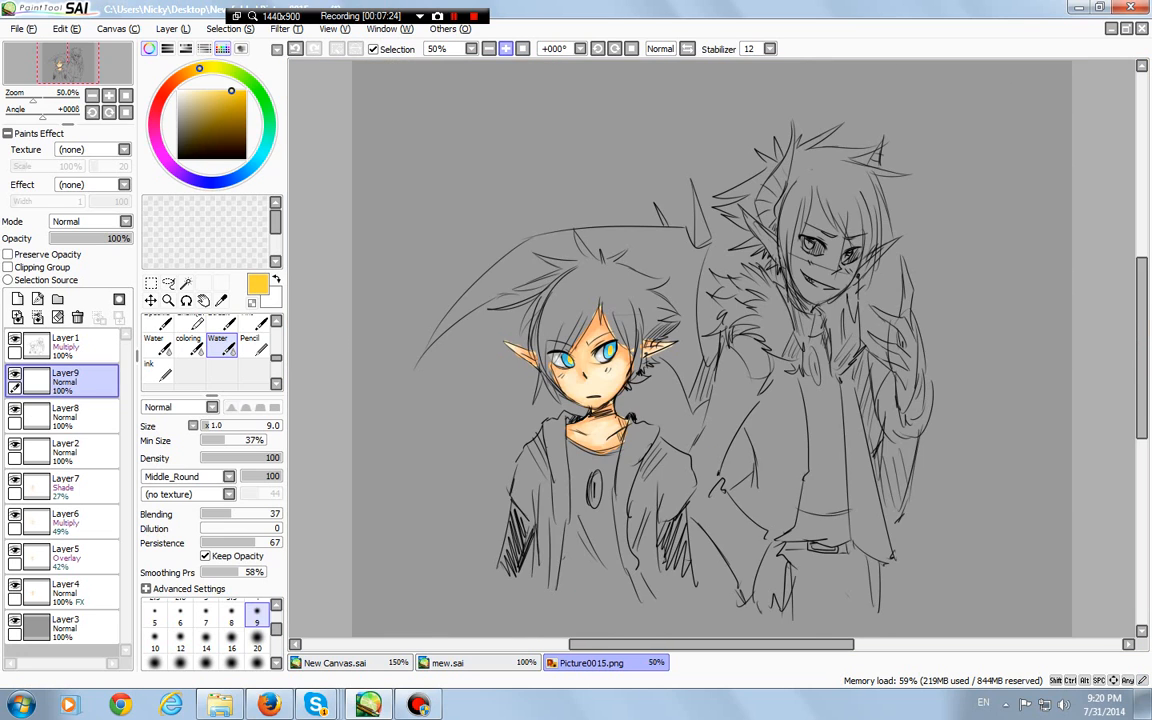
click(506, 48)
click(506, 48)
drag(650, 645, 616, 645)
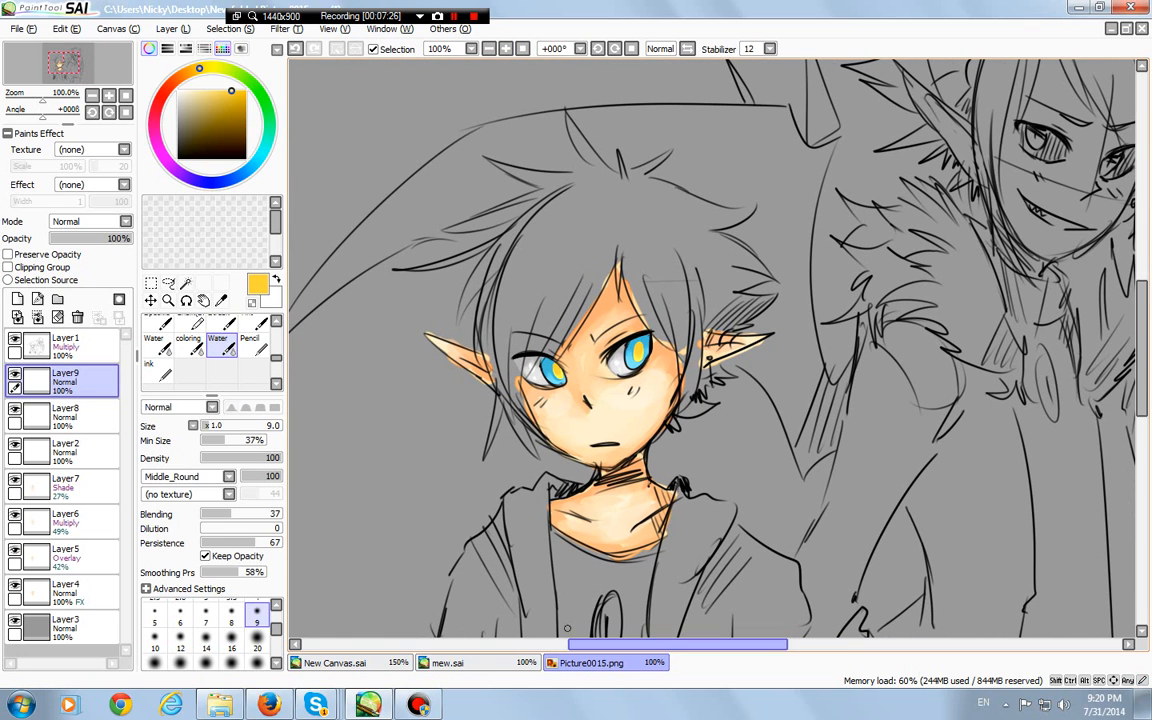
click(151, 283)
drag(484, 312, 678, 408)
click(66, 28)
click(80, 100)
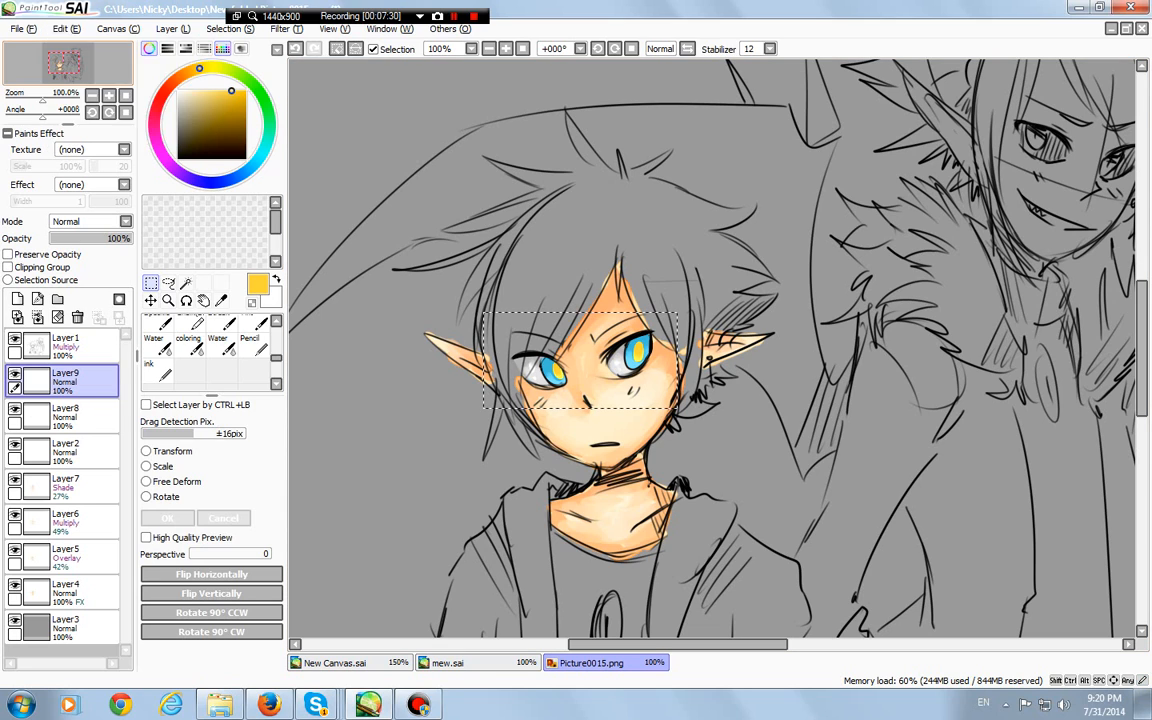
click(66, 28)
click(80, 115)
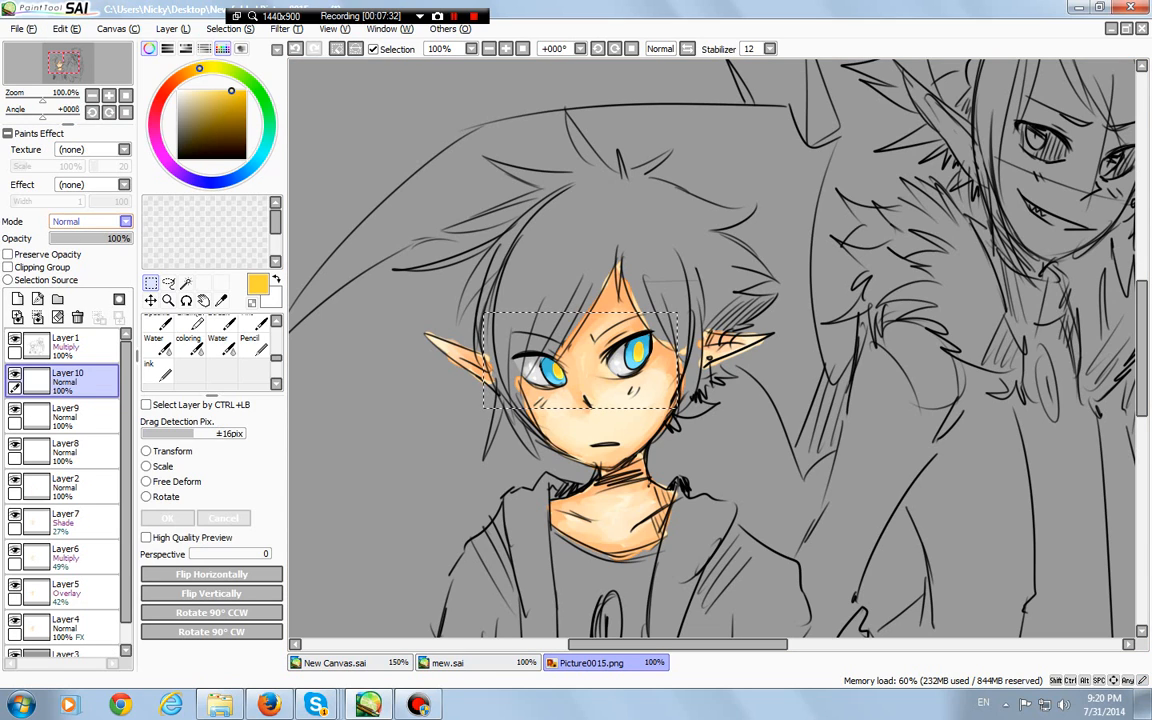
click(88, 221)
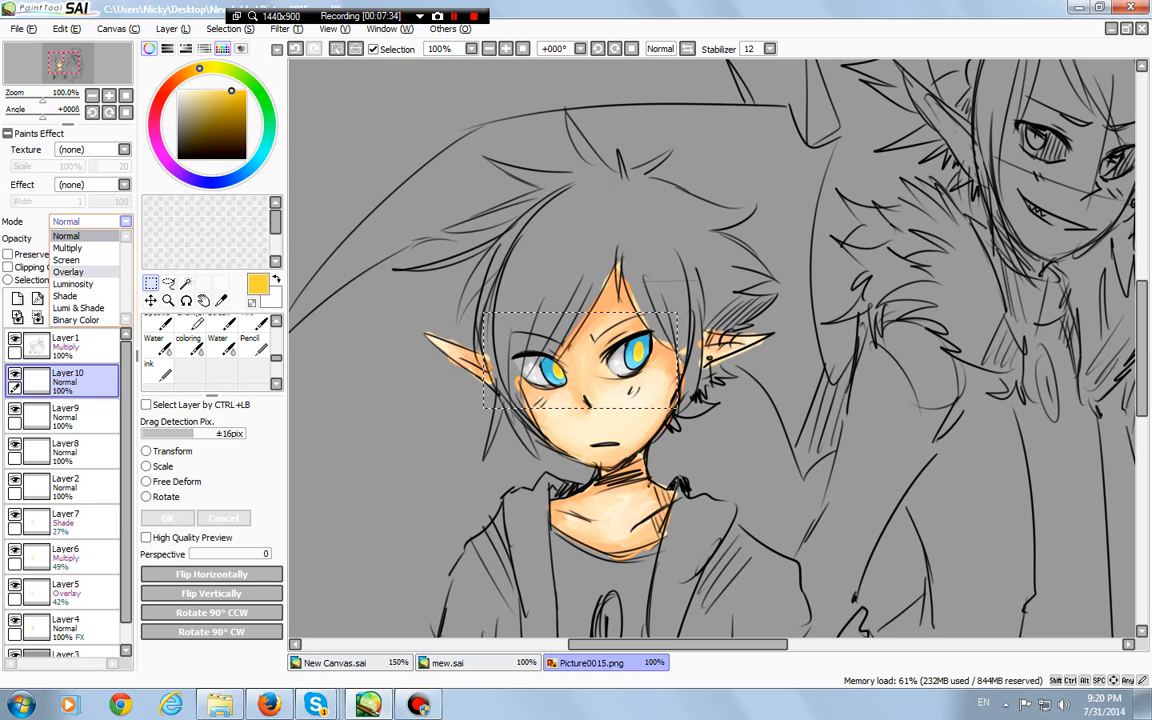
click(68, 271)
Erase parts of the Overlay eye copy with the Eraser at size 9
click(506, 48)
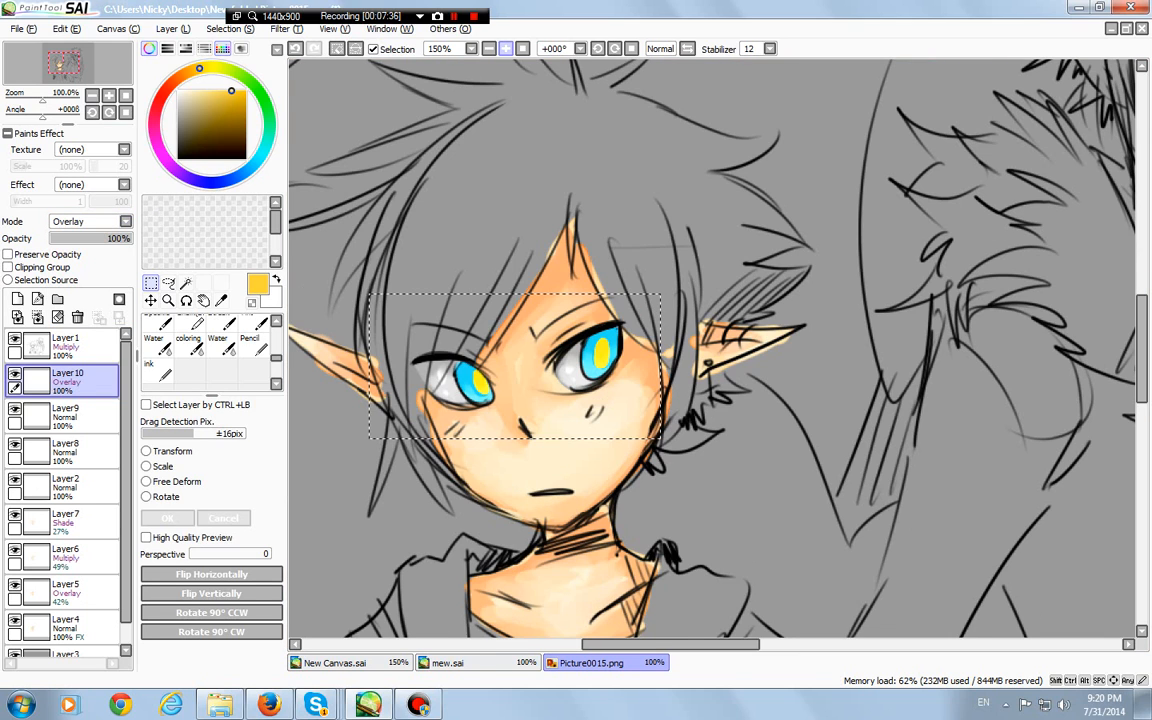
key(e)
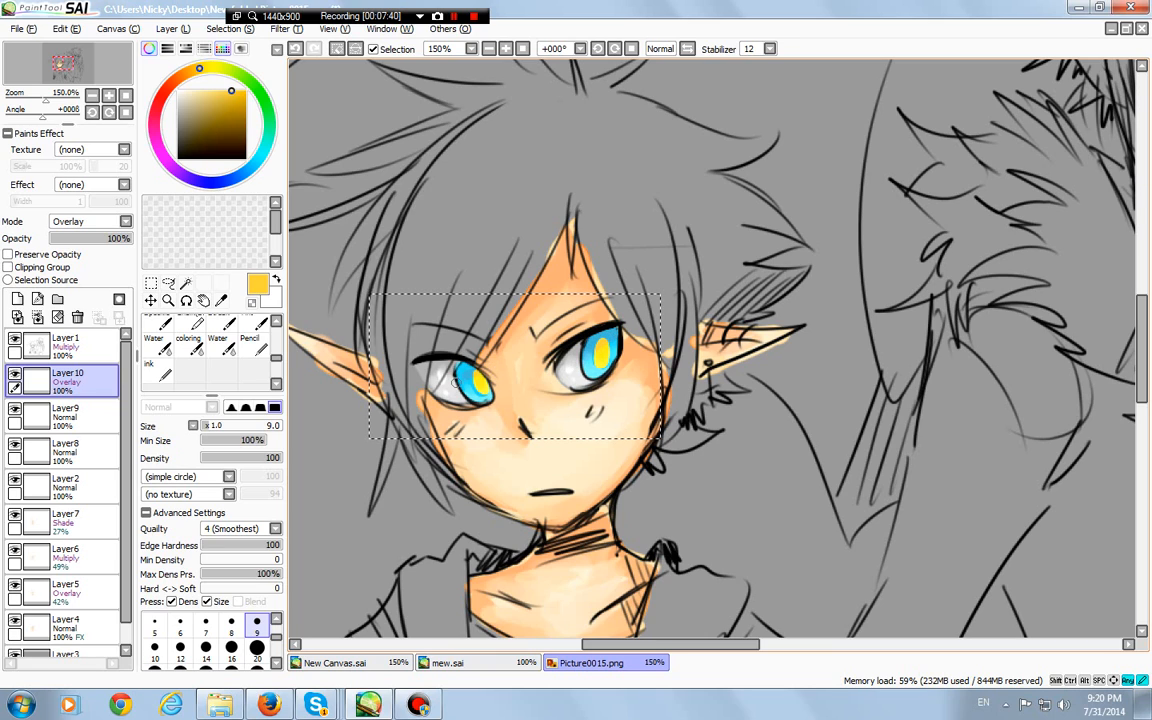
key(m)
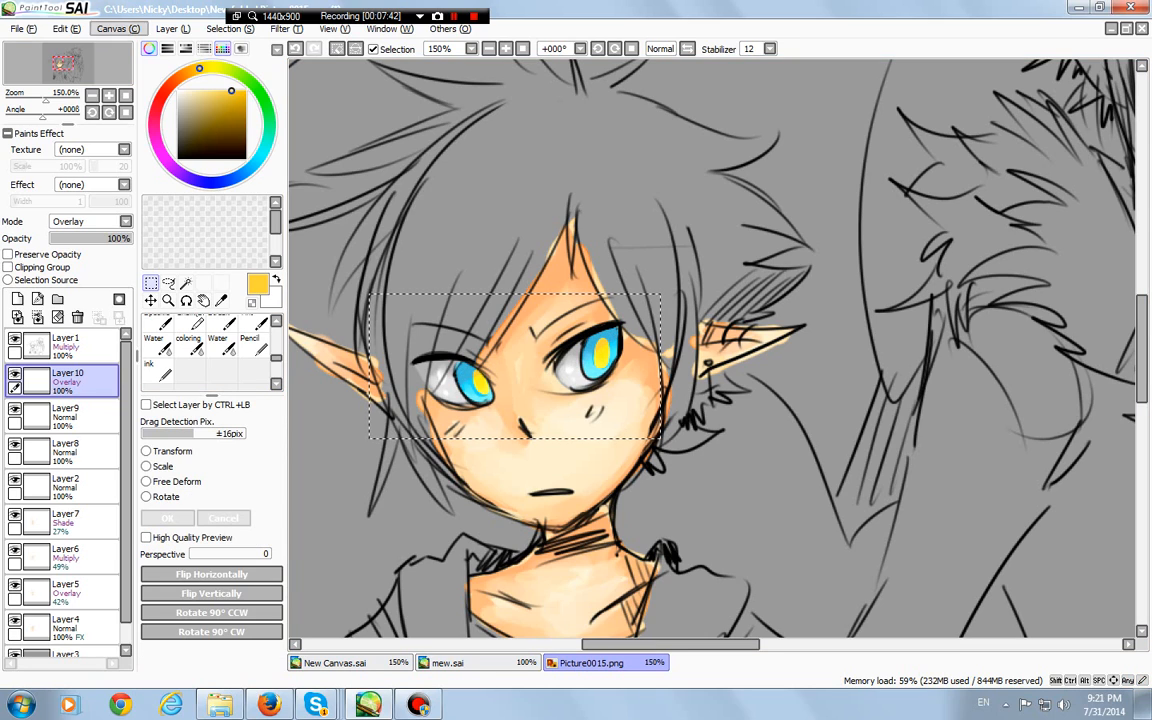
Paste the copied eyes again on a new layer set to Multiply and erase parts of it with the Eraser at size 9
click(66, 28)
click(82, 116)
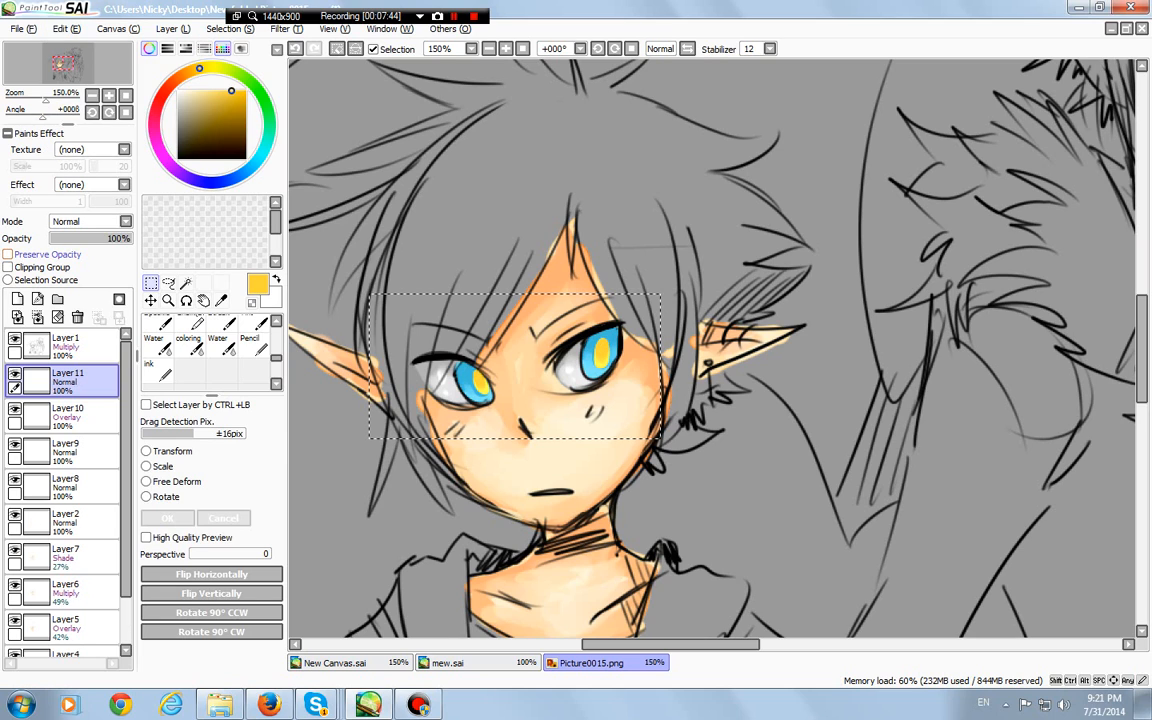
click(90, 221)
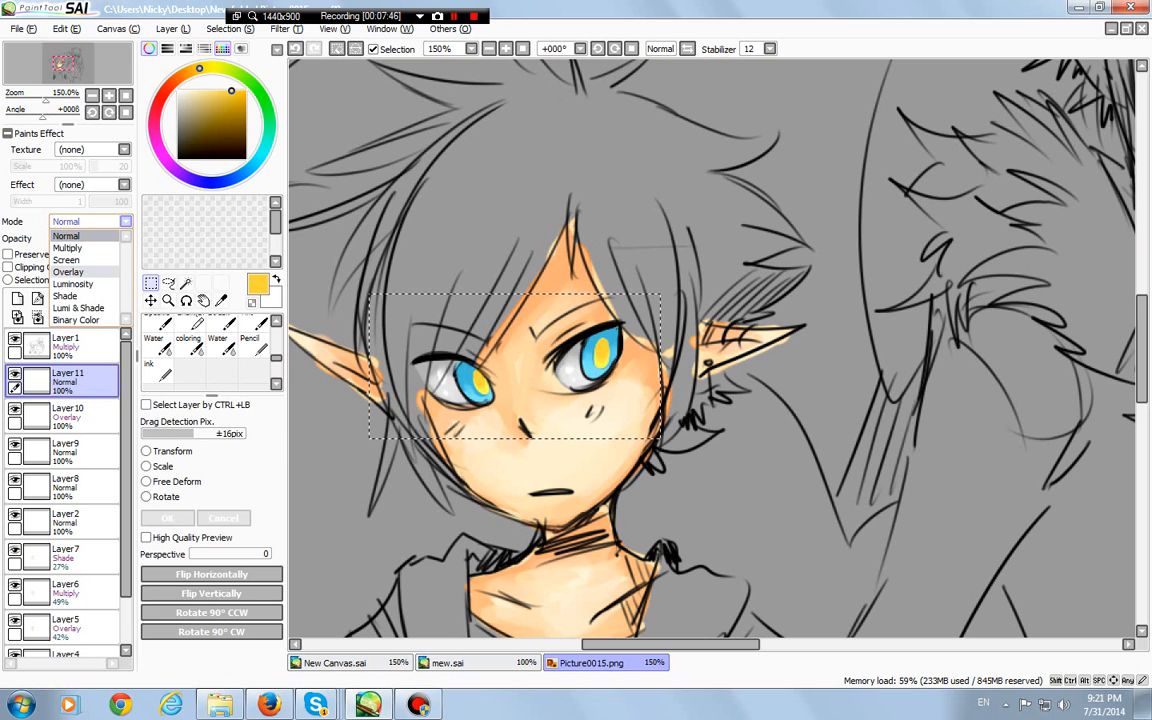
click(66, 247)
key(b)
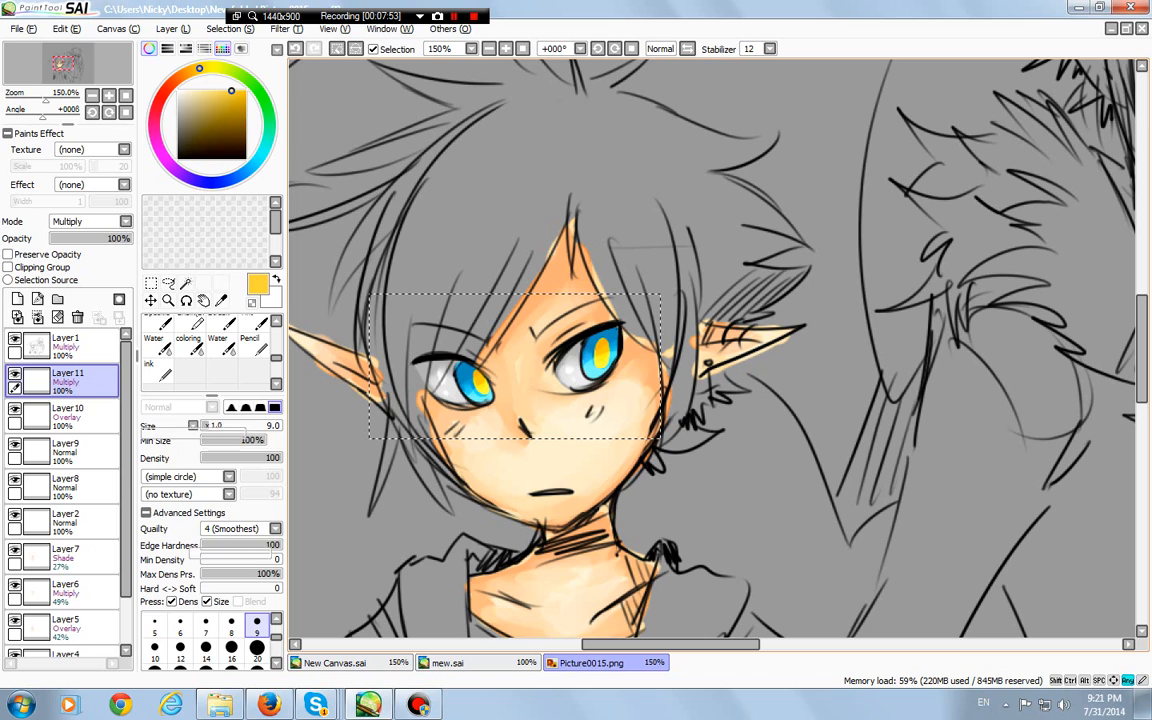
key(m)
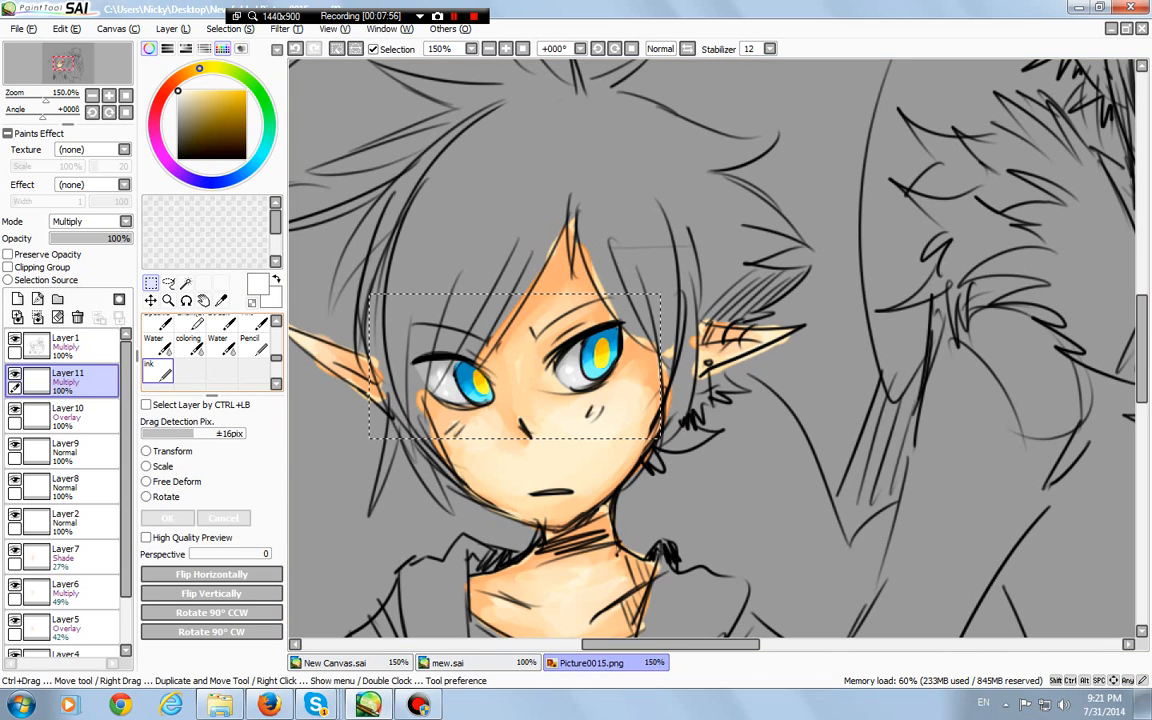
Add a new layer above the line art and paint white highlights across both irises with the ink brush at size 9
click(158, 371)
click(65, 346)
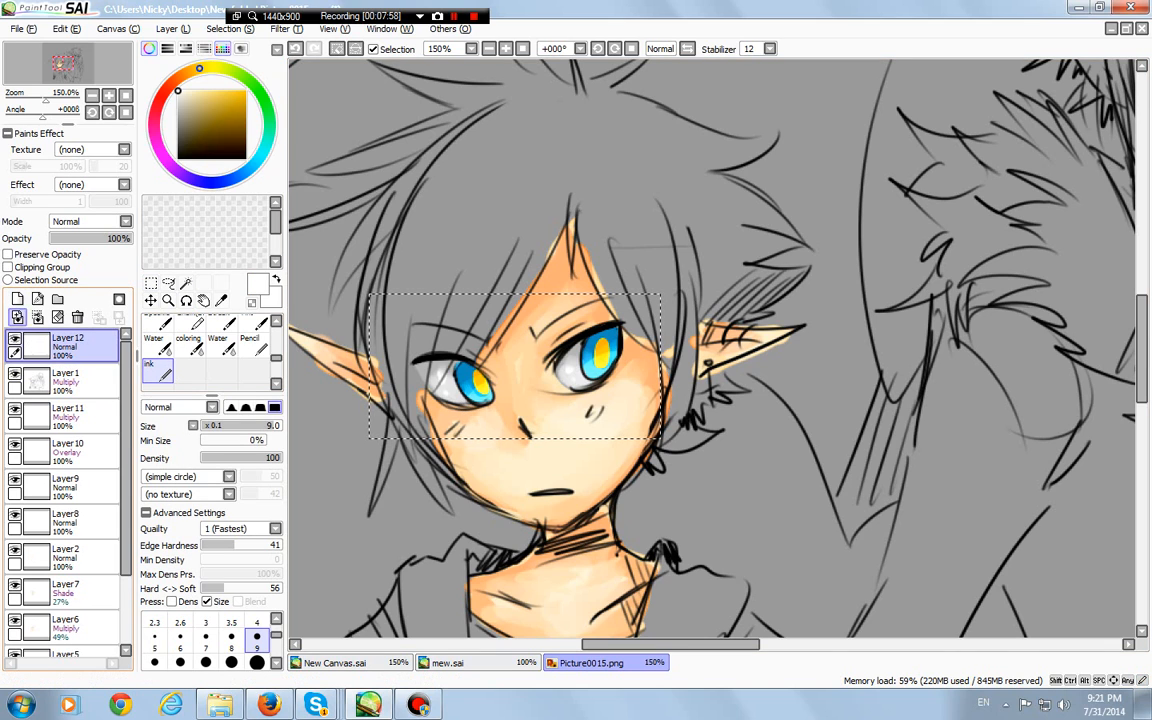
click(17, 299)
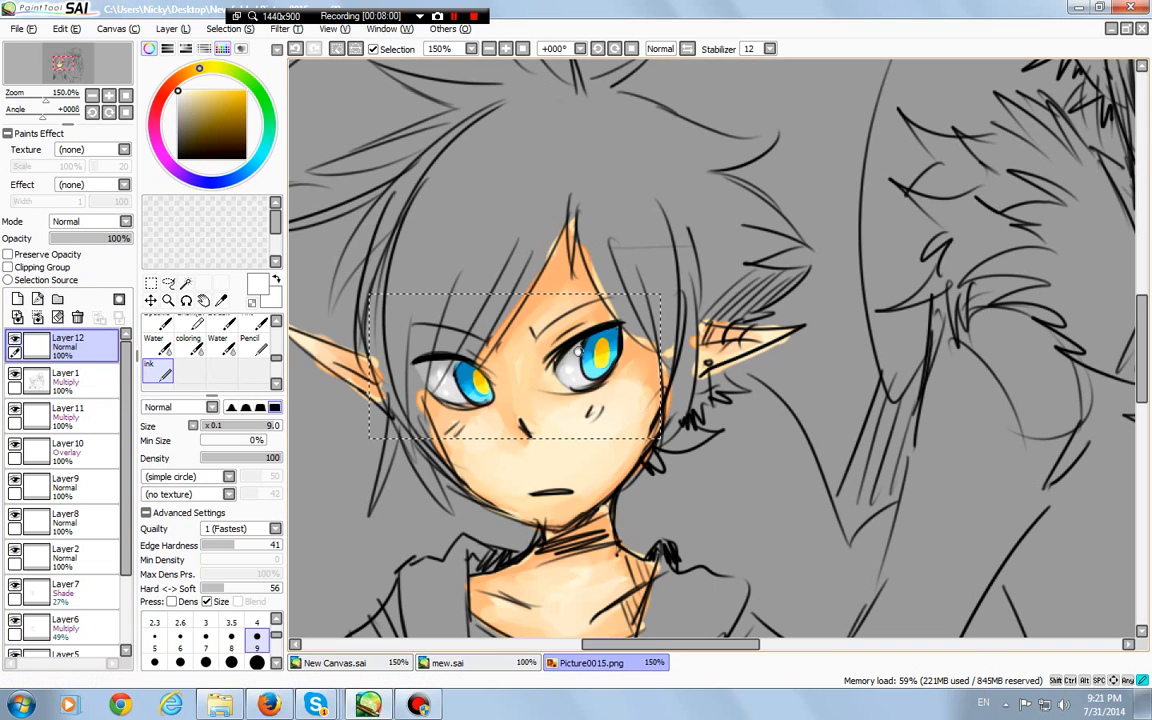
drag(446, 376, 474, 375)
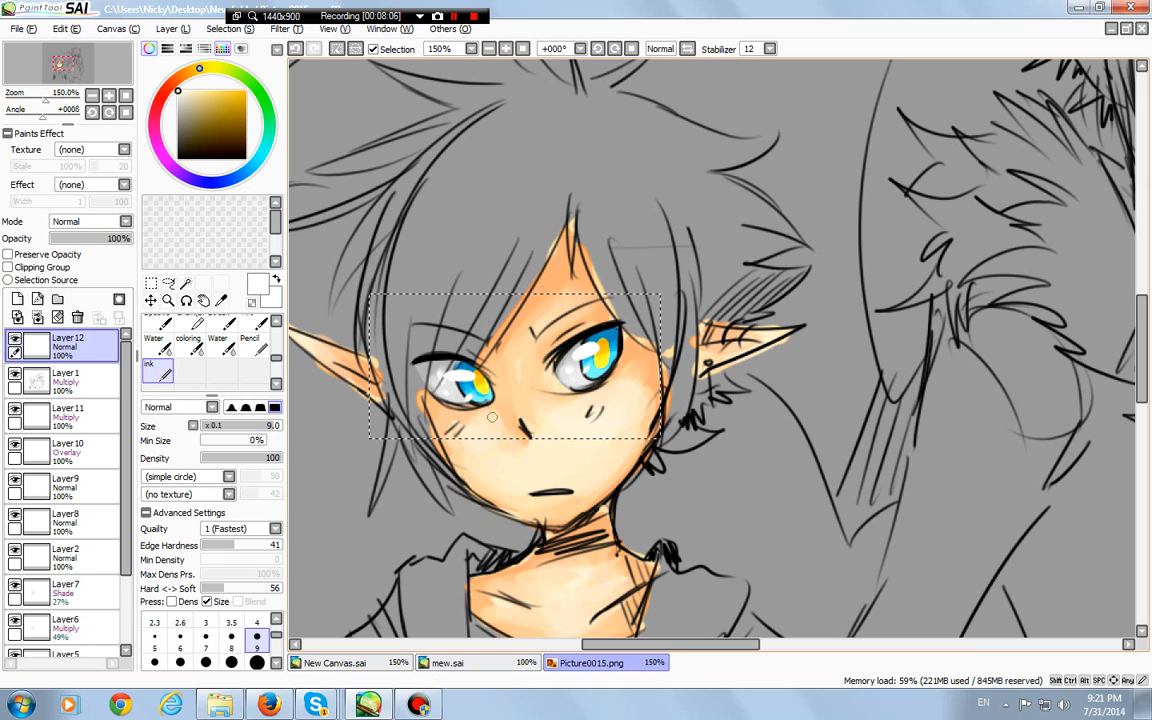
Set the highlight layer's blending mode to Luminosity
click(107, 221)
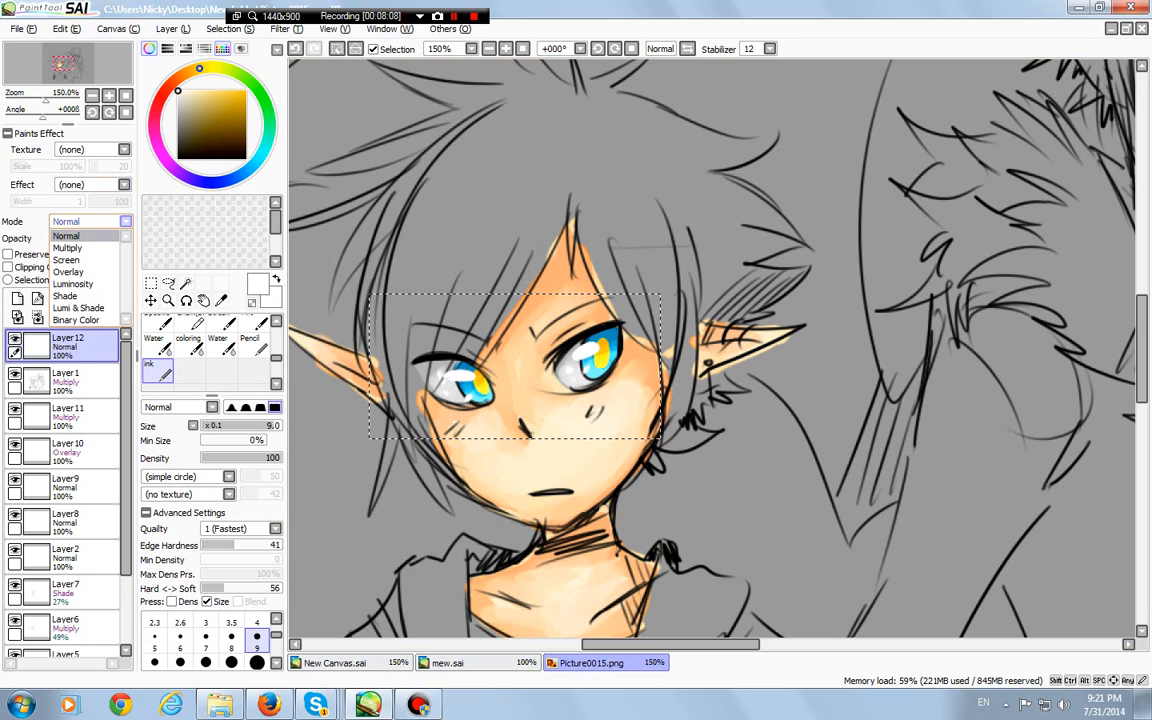
click(107, 185)
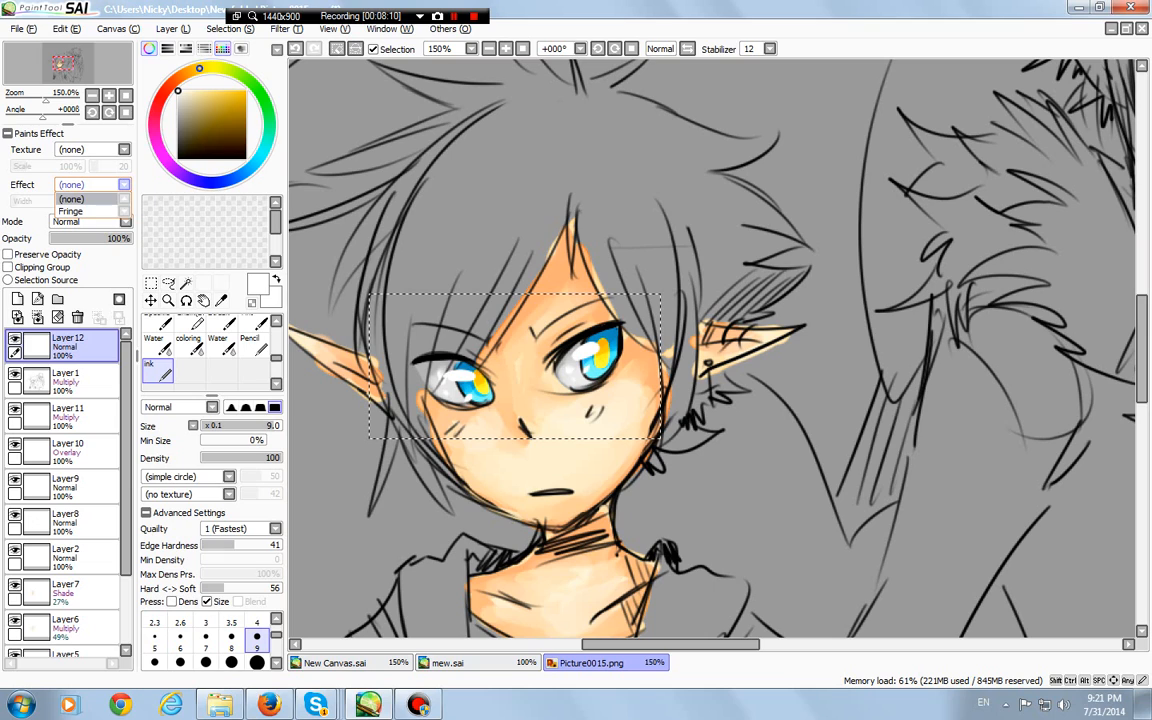
click(71, 199)
click(107, 221)
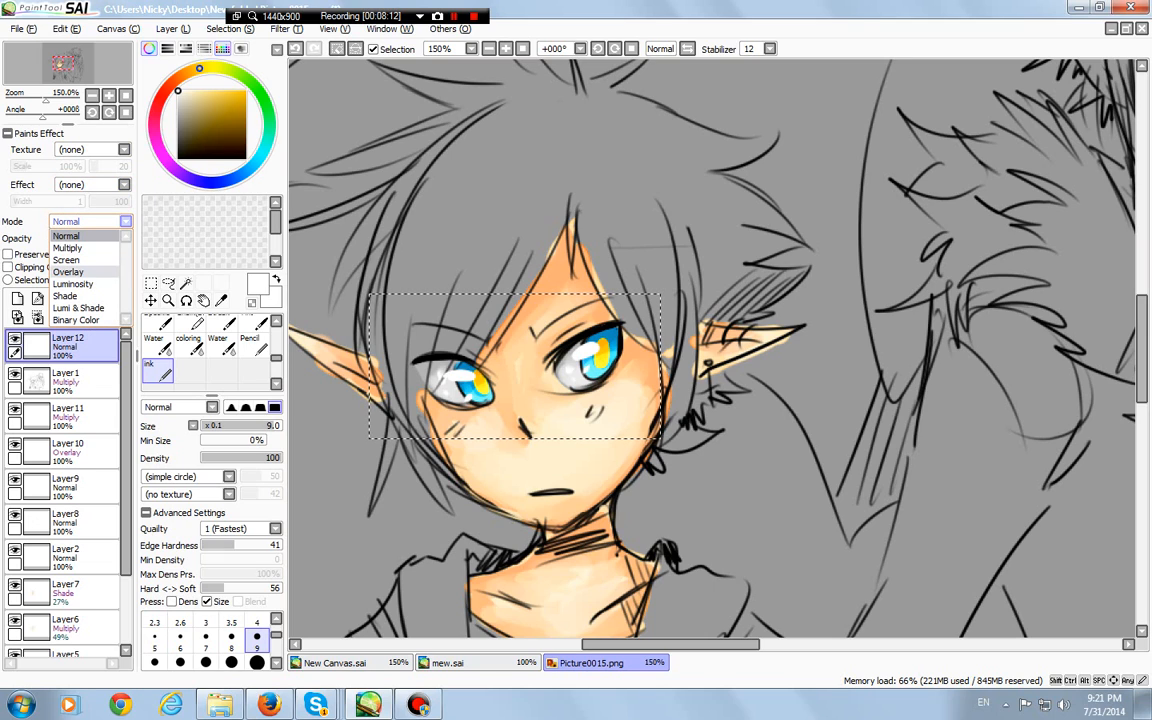
click(73, 284)
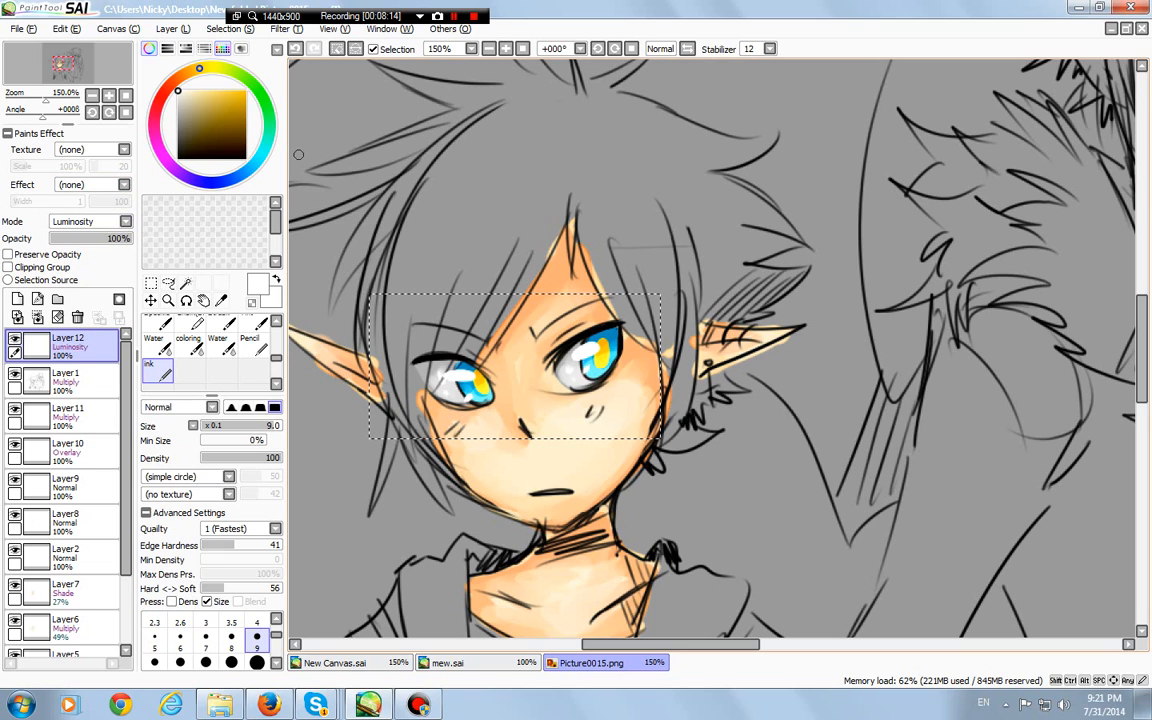
Soften the white highlights in both eyes with the Blur tool at size 9
scroll(205, 345, down, 4)
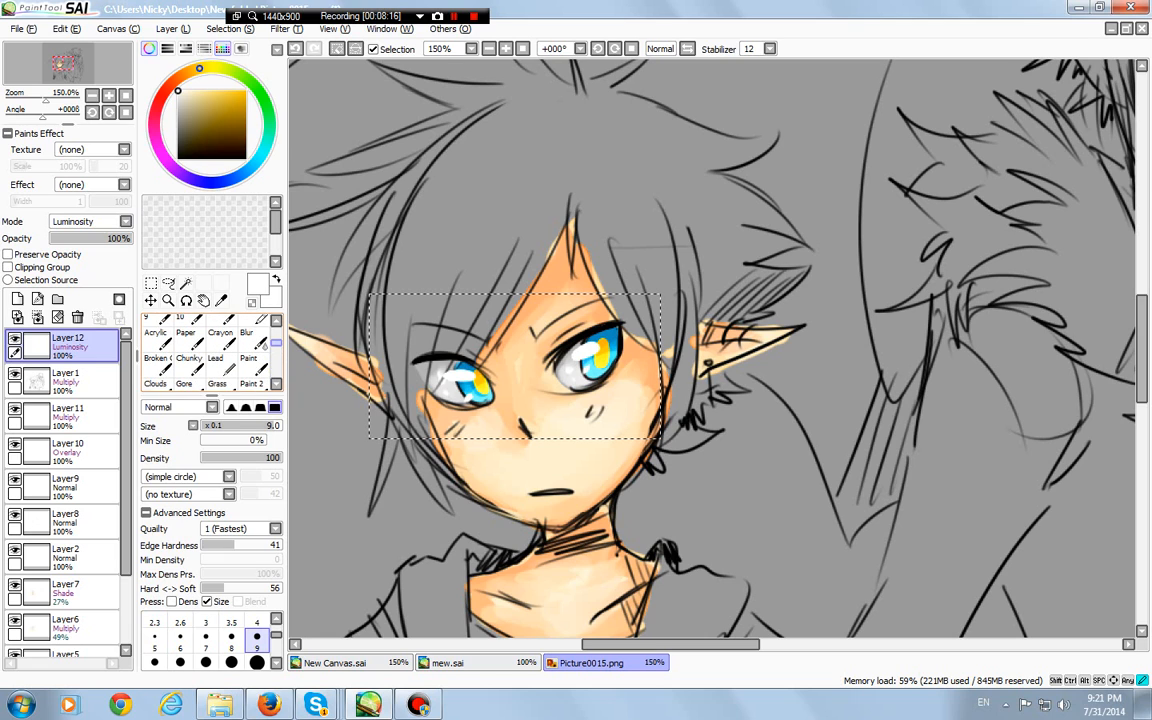
click(250, 342)
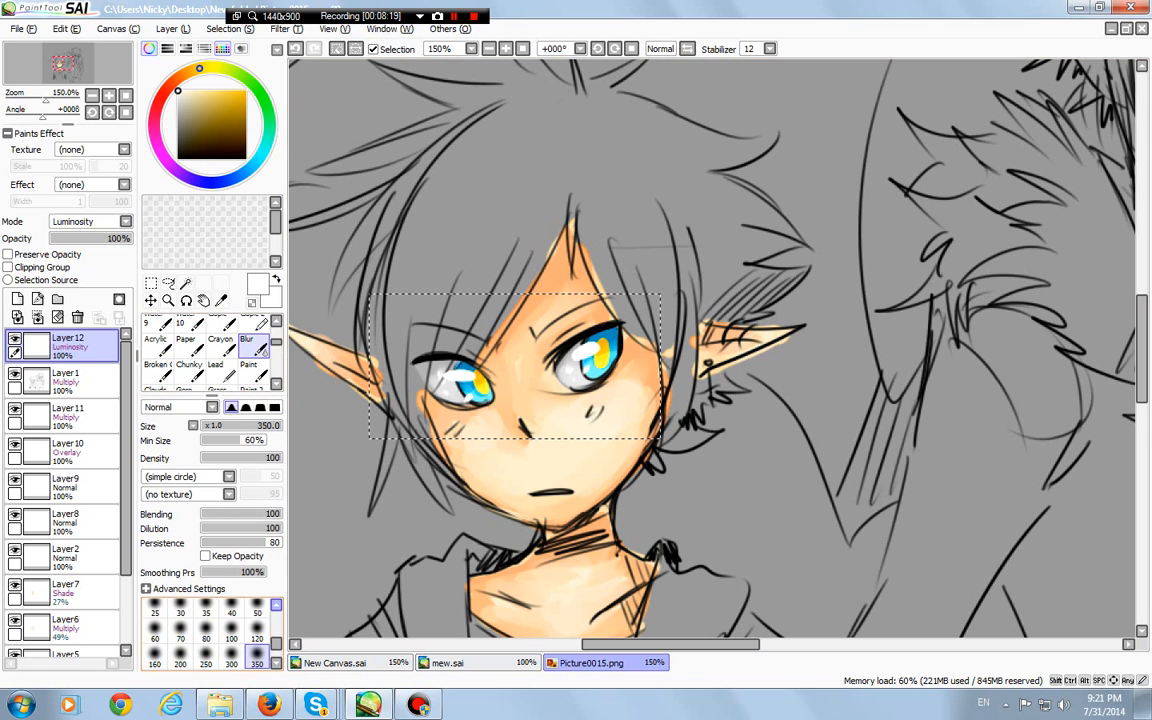
scroll(230, 625, up, 5)
click(257, 632)
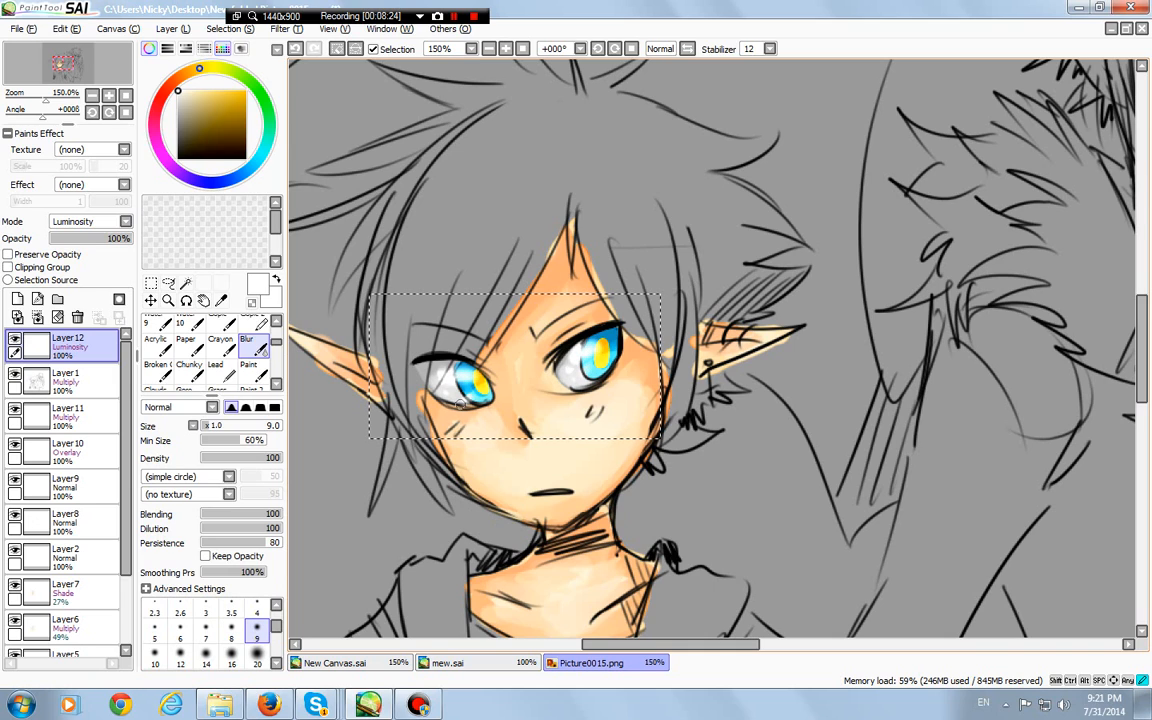
Clear the selection around the eyes and reduce the highlight layer's opacity to 68%
click(168, 284)
click(371, 234)
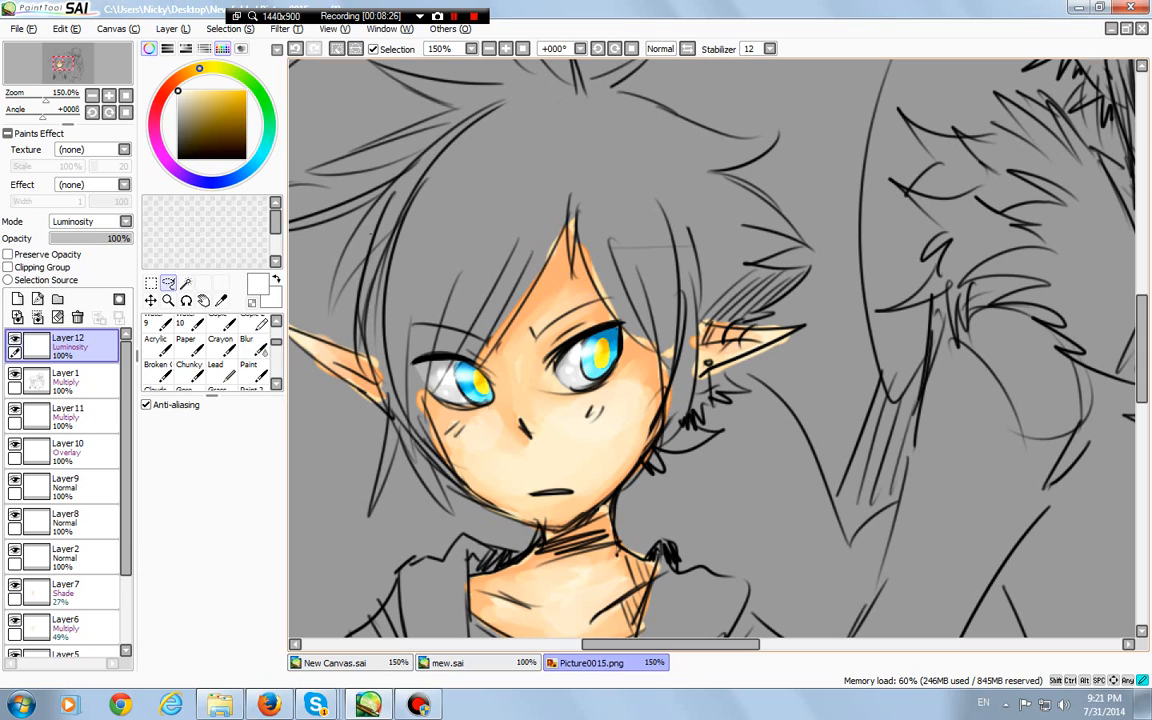
drag(92, 239, 108, 239)
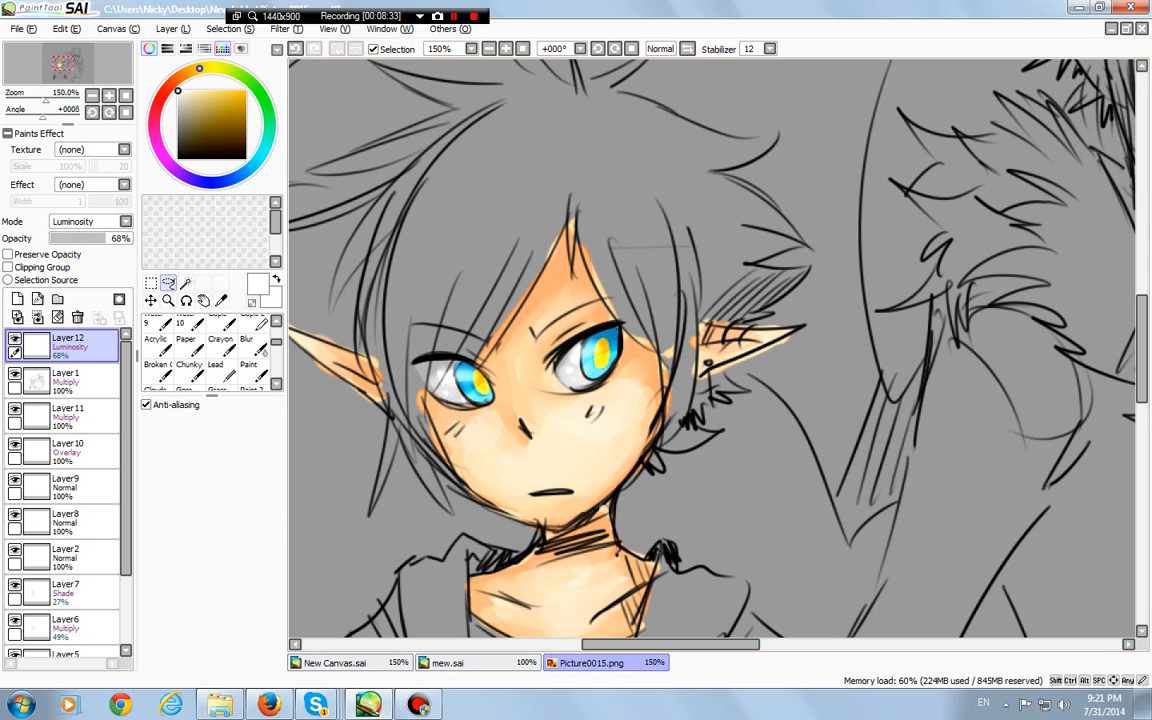
Add a new layer above Layer11 and ink a light grey stroke along the edge of the smaller character's parted fringe
scroll(712, 348, down, 3)
scroll(712, 348, up, 2)
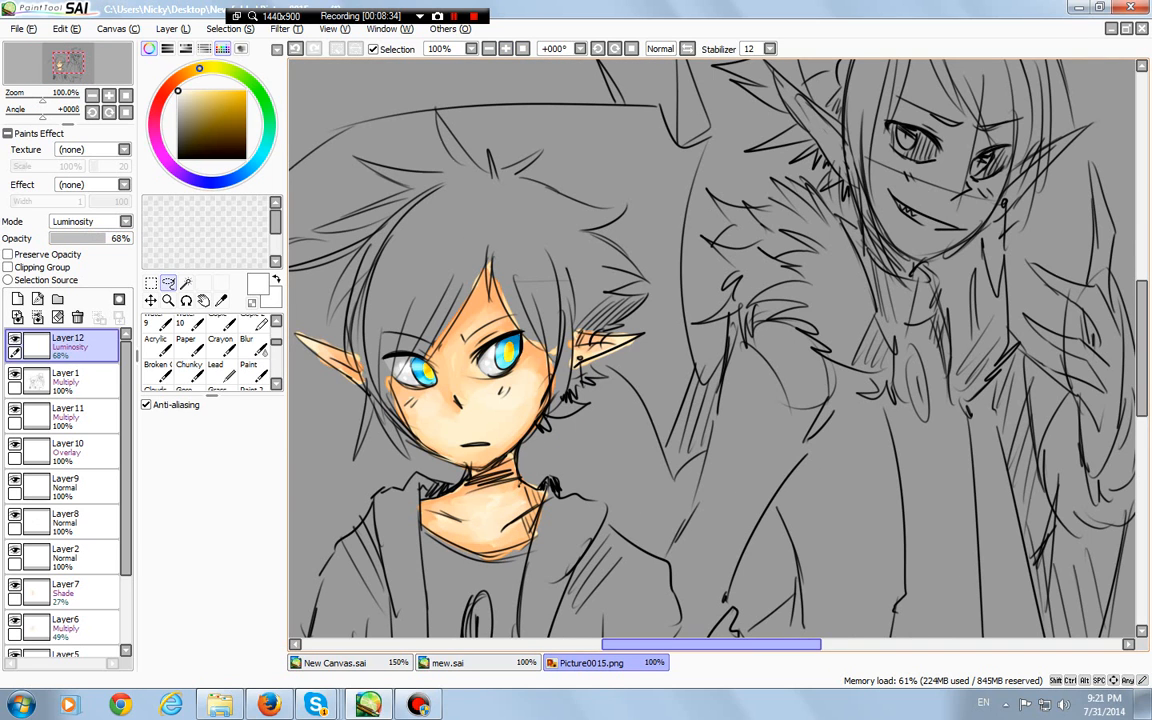
drag(712, 644, 668, 644)
click(178, 101)
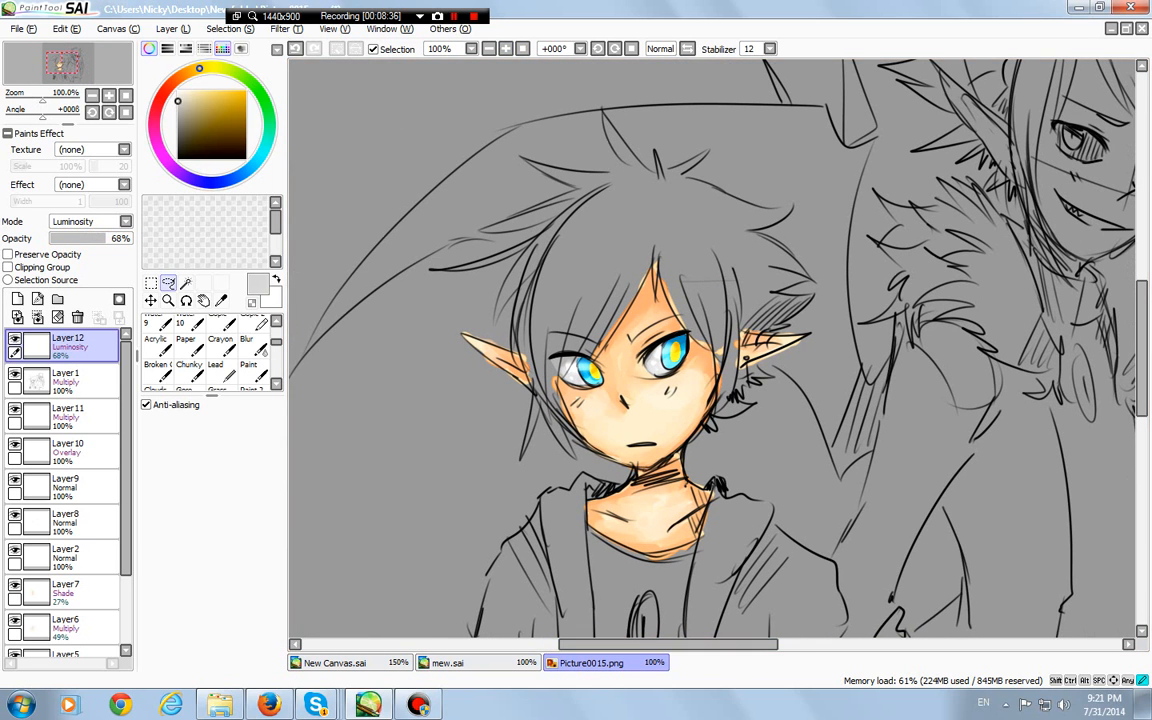
scroll(210, 350, down, 2)
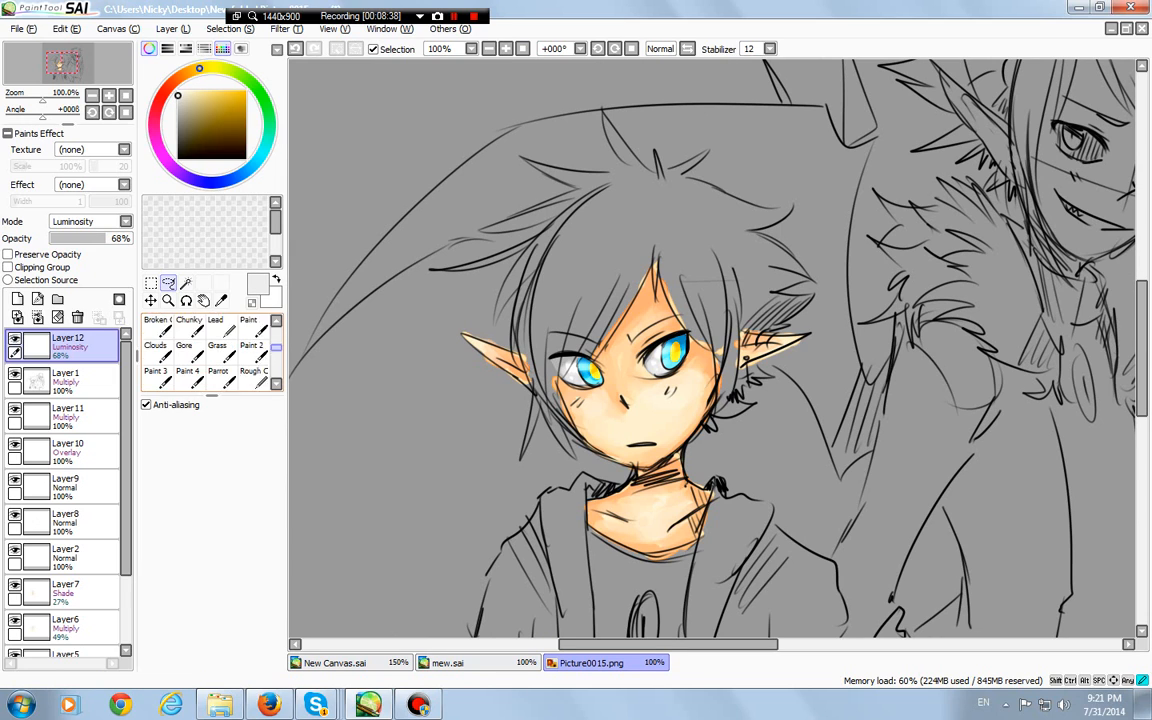
scroll(210, 350, down, 3)
click(157, 342)
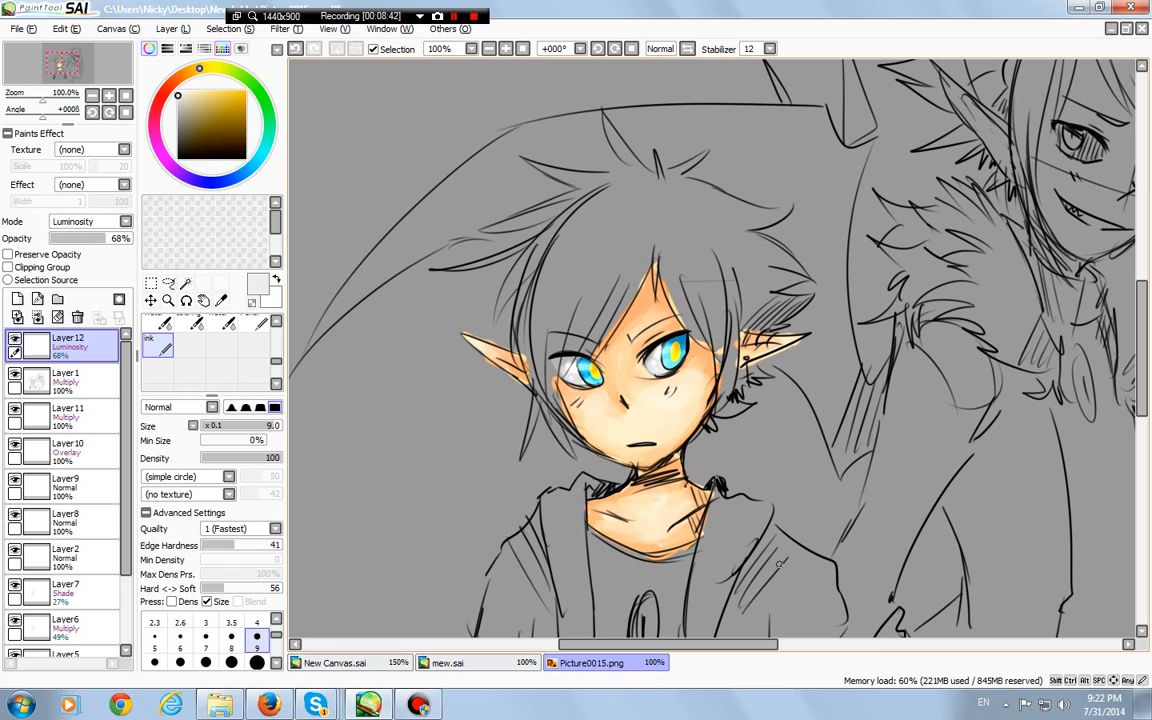
click(68, 412)
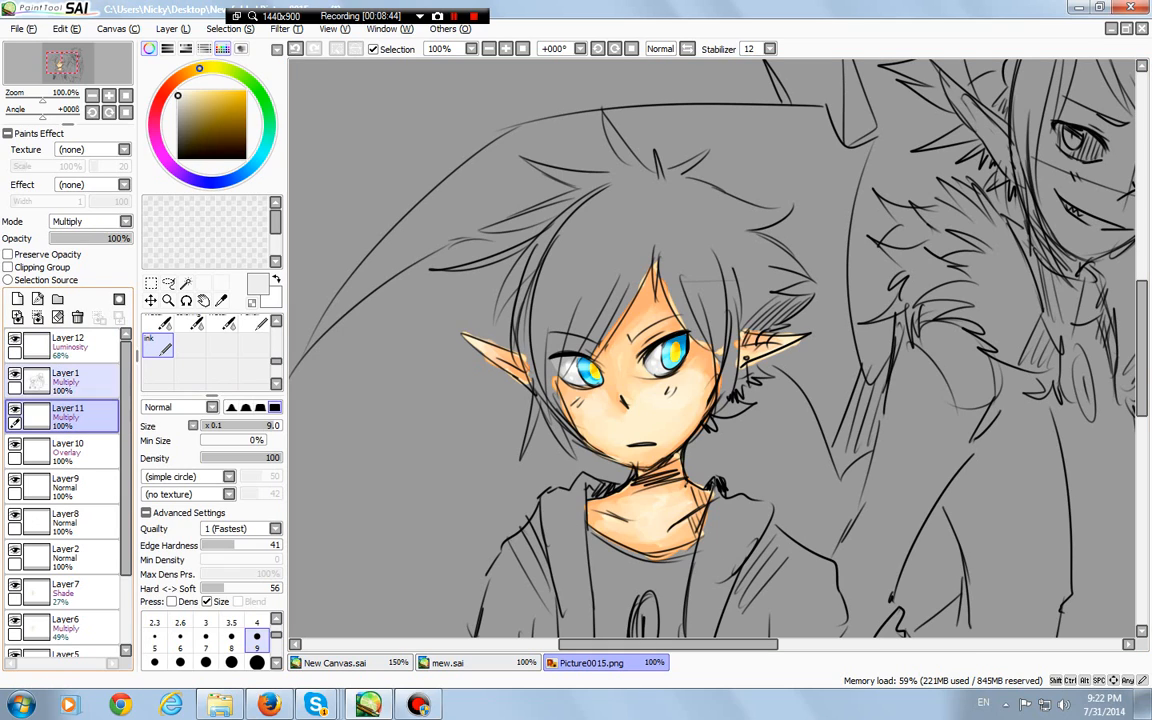
click(17, 299)
drag(654, 246, 614, 330)
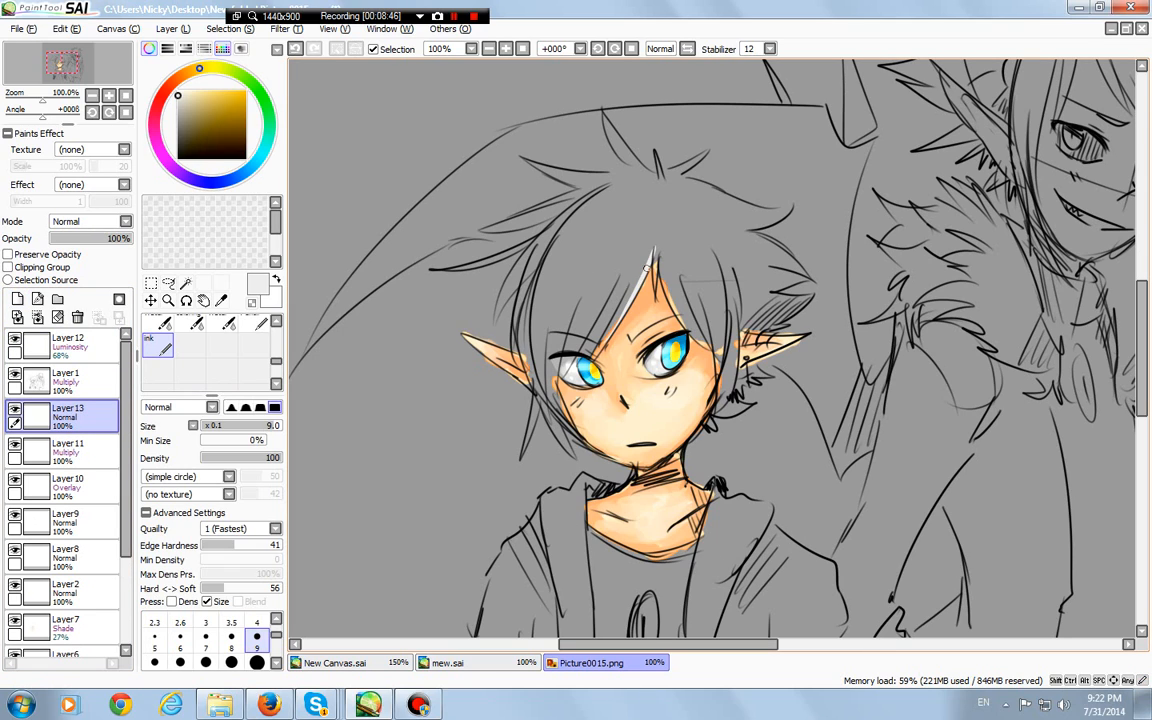
Set the ink brush to size 20 and paint light grey locks in the left fringe and down the left side of the face
click(257, 662)
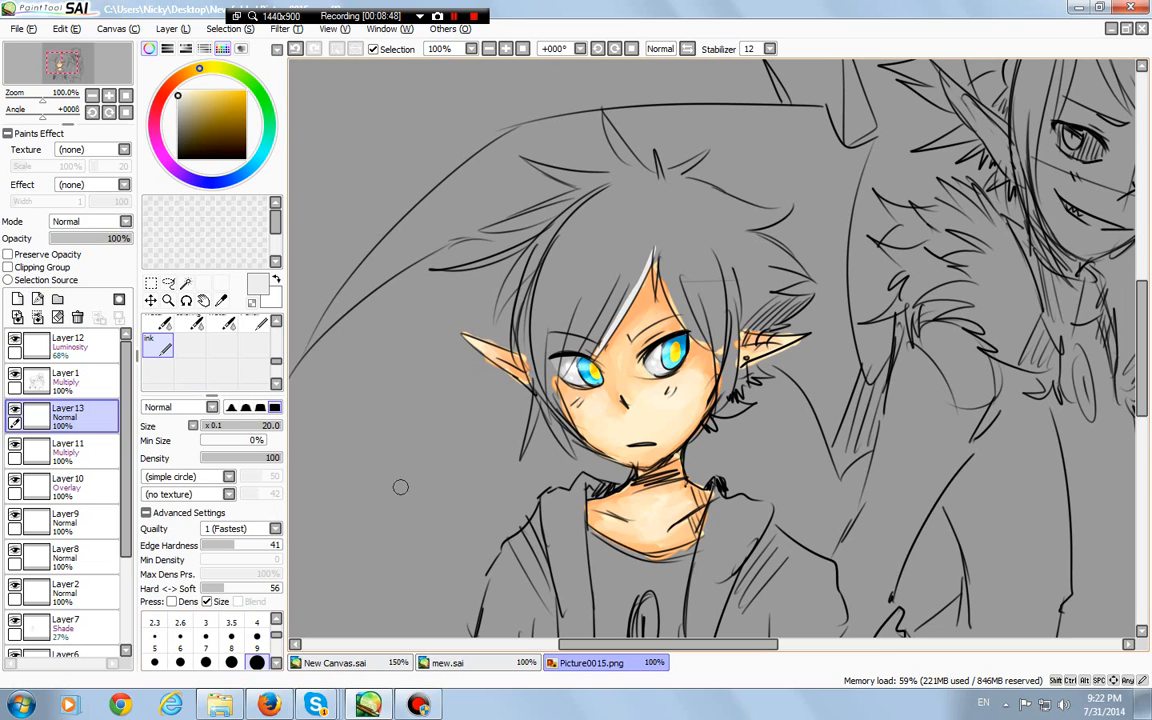
drag(636, 277, 588, 360)
mouse_move(626, 298)
mouse_down()
mouse_move(563, 392)
mouse_move(572, 445)
mouse_up()
drag(552, 382, 573, 454)
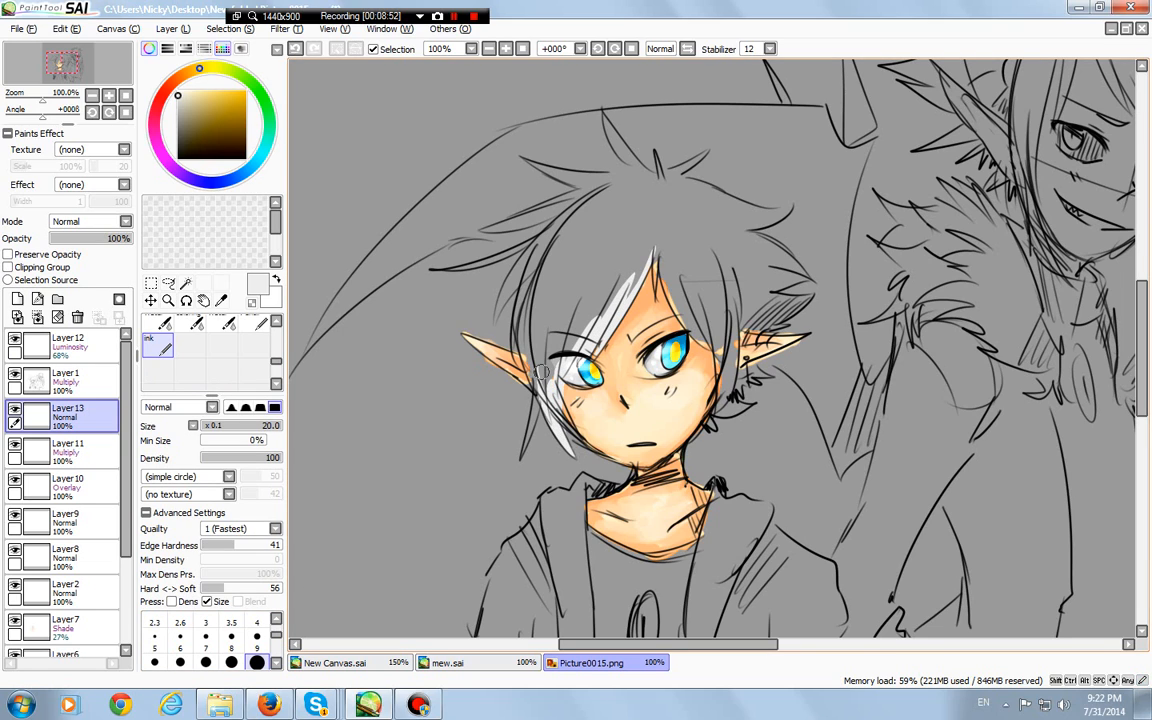
drag(533, 317, 546, 412)
mouse_move(532, 282)
mouse_down()
mouse_move(531, 365)
mouse_move(522, 328)
mouse_move(538, 270)
mouse_move(532, 355)
mouse_move(533, 270)
mouse_move(520, 318)
mouse_move(537, 402)
mouse_move(539, 382)
mouse_move(527, 452)
mouse_up()
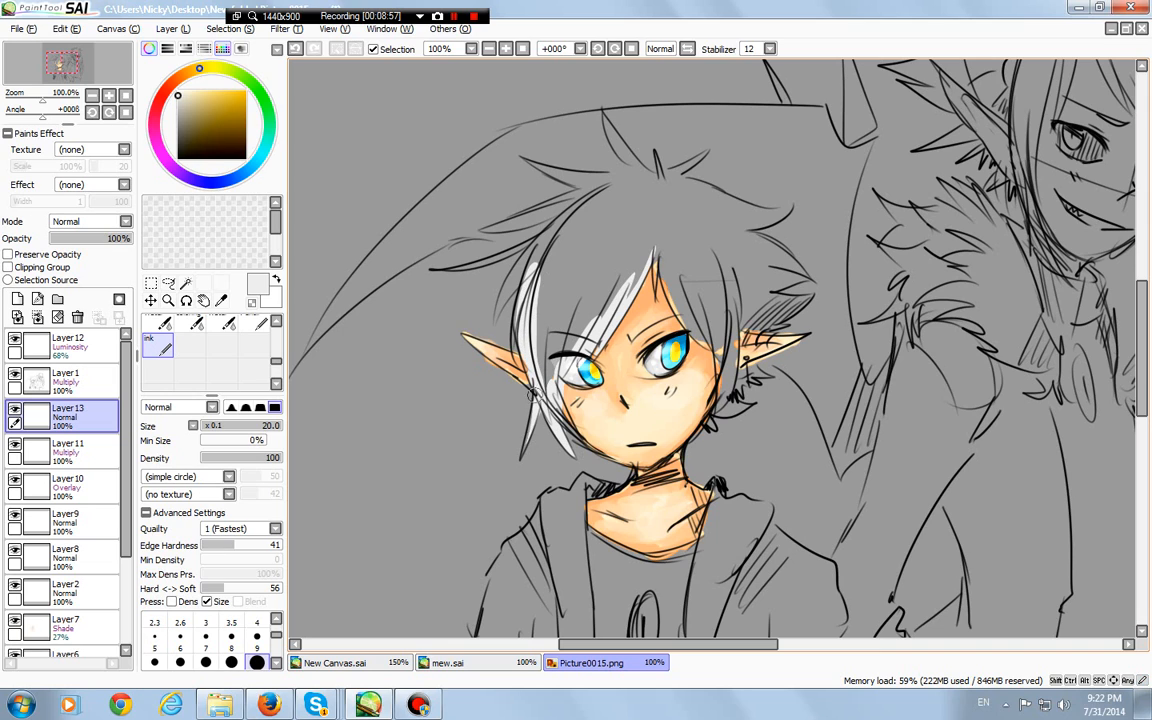
drag(541, 400, 524, 456)
key(e)
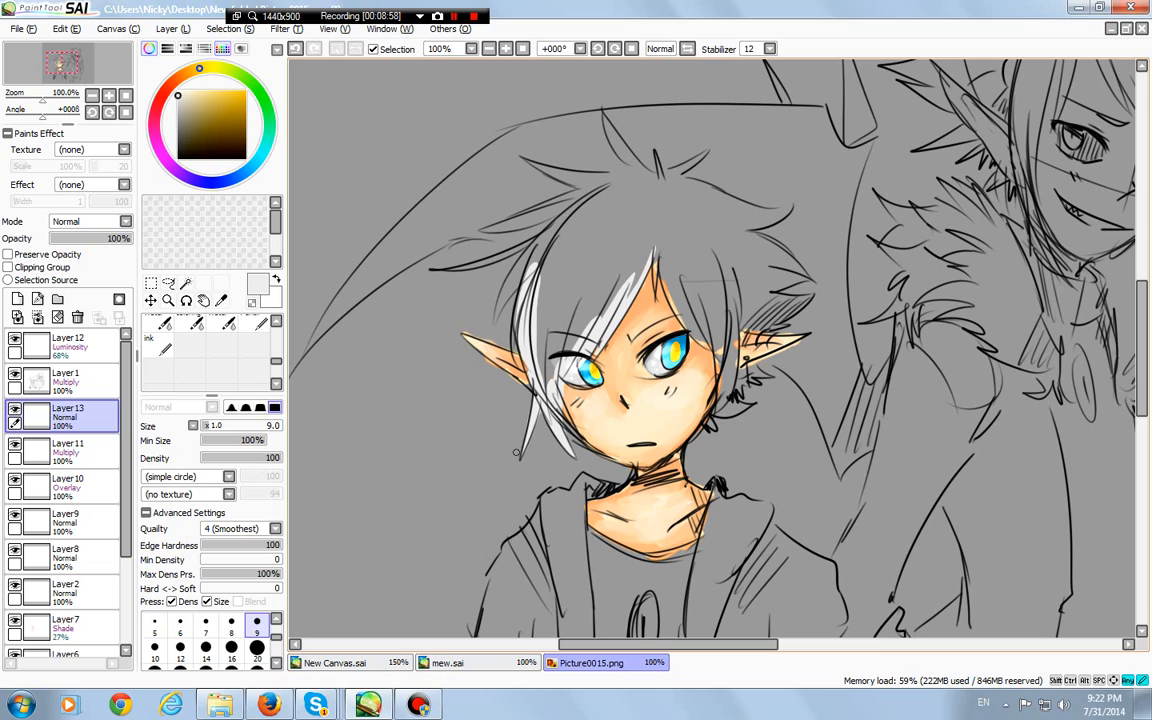
key(e)
Paint the long hair spikes on the left side of the head in light grey and trim their edges with the size 9 eraser
mouse_move(541, 251)
mouse_down()
mouse_move(499, 315)
mouse_move(555, 230)
mouse_move(612, 185)
mouse_up()
drag(541, 236, 432, 270)
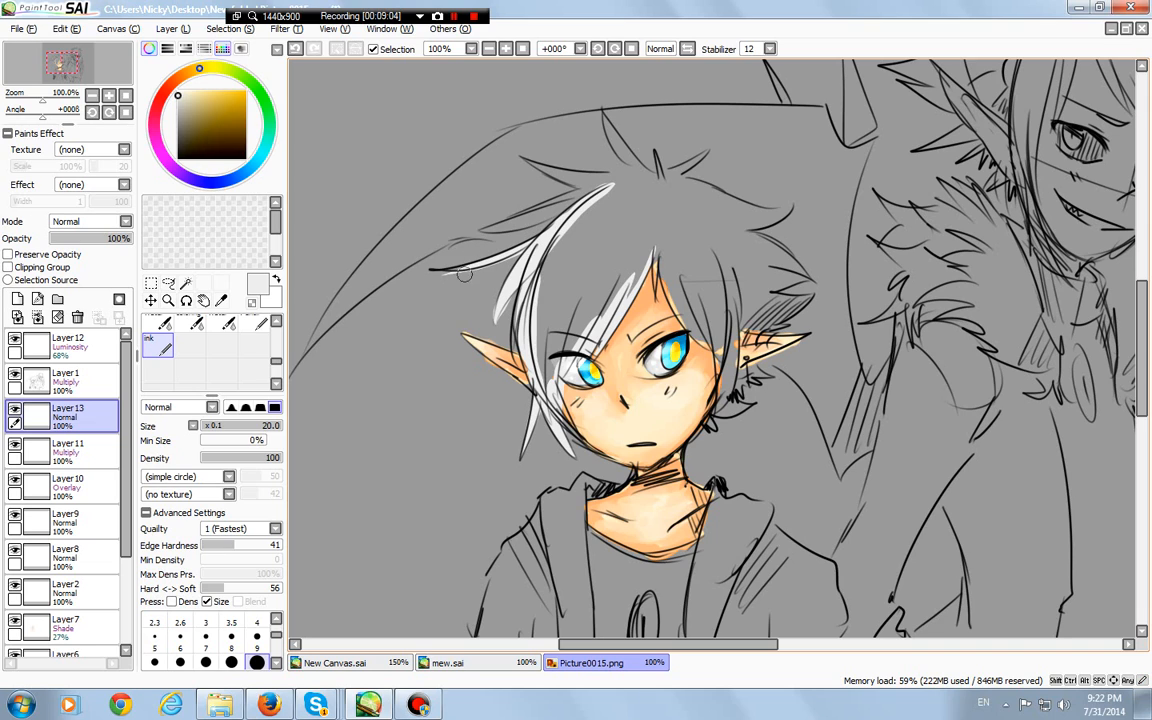
key(e)
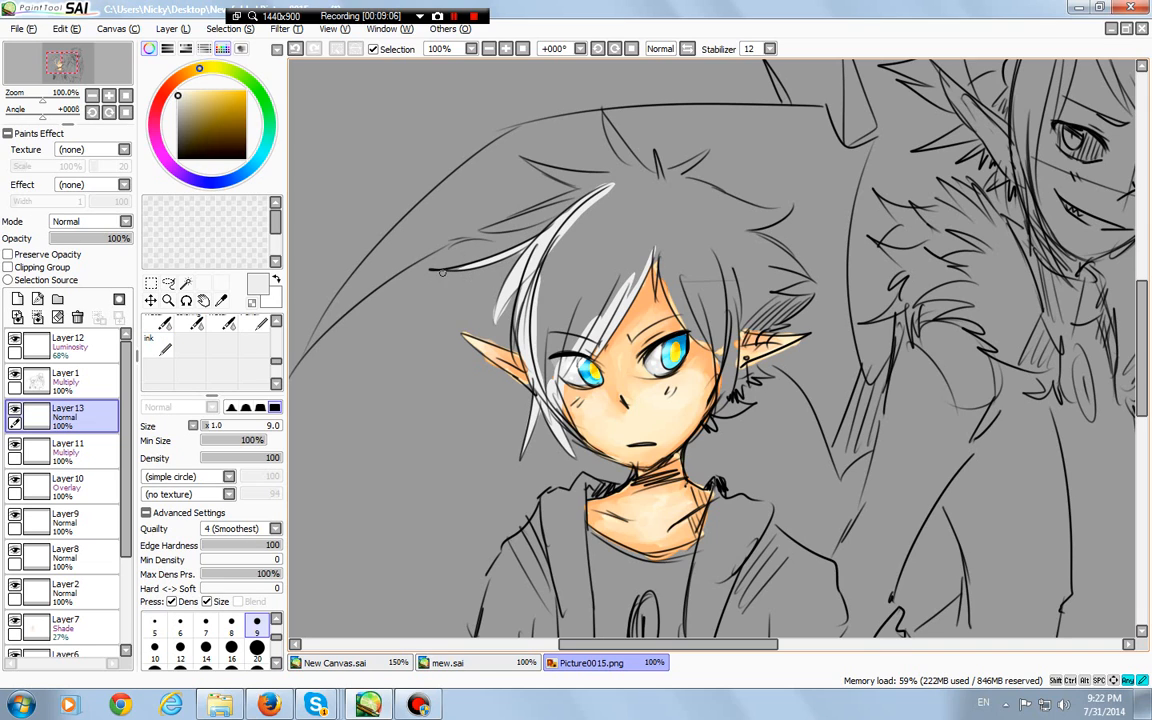
key(e)
mouse_move(572, 211)
mouse_down()
mouse_move(622, 181)
mouse_move(585, 206)
mouse_move(603, 177)
mouse_up()
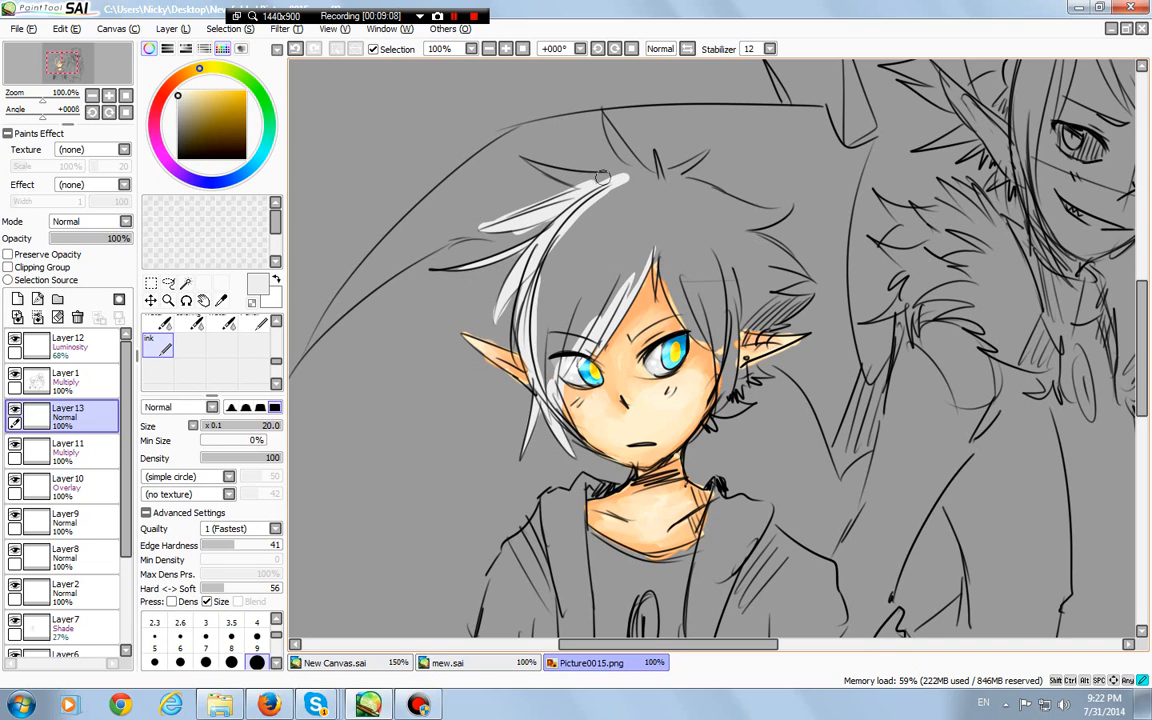
key(e)
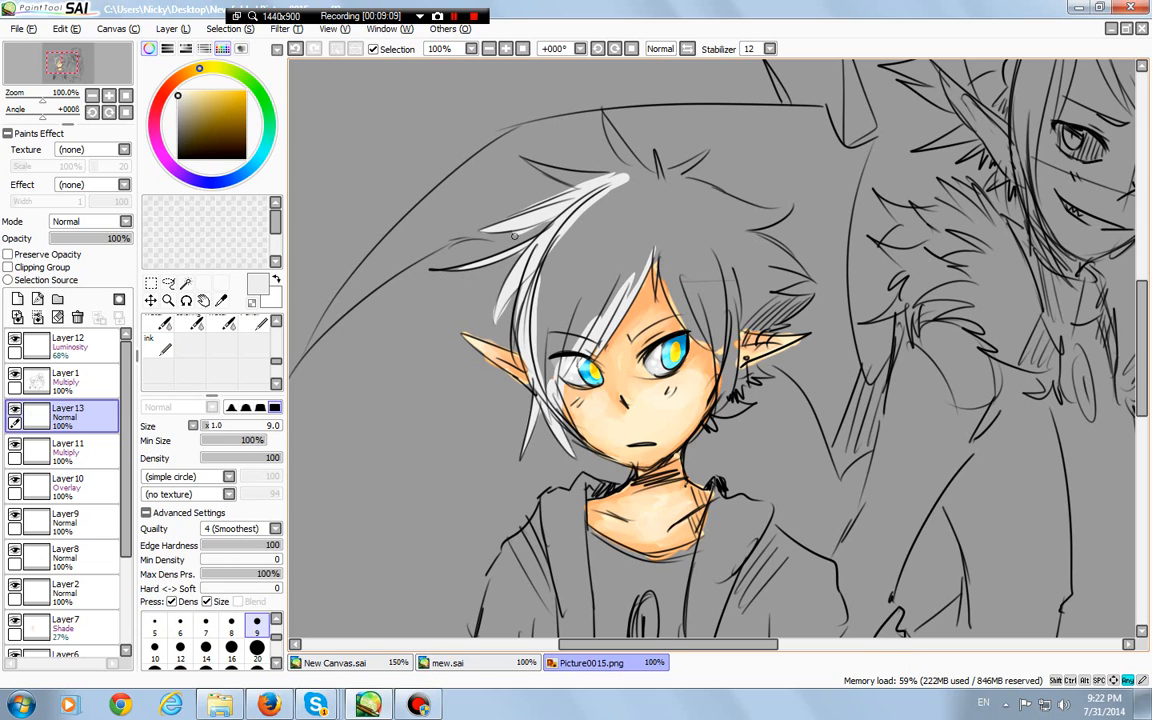
key(e)
Continue the light grey hair outline over the upper-left spikes, crown, right-side spikes, right fringe and the tufts below the right ear
mouse_move(610, 187)
mouse_down()
mouse_move(526, 173)
mouse_move(603, 182)
mouse_move(512, 156)
mouse_up()
drag(512, 156, 650, 167)
key(e)
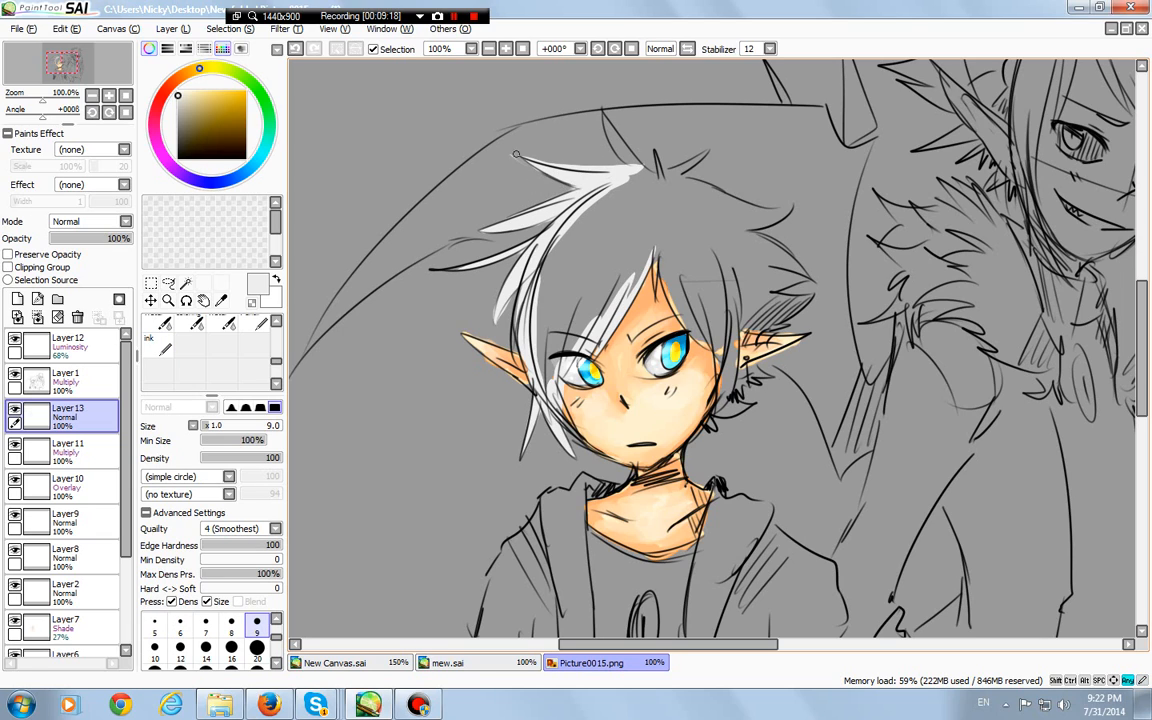
key(e)
drag(645, 170, 607, 120)
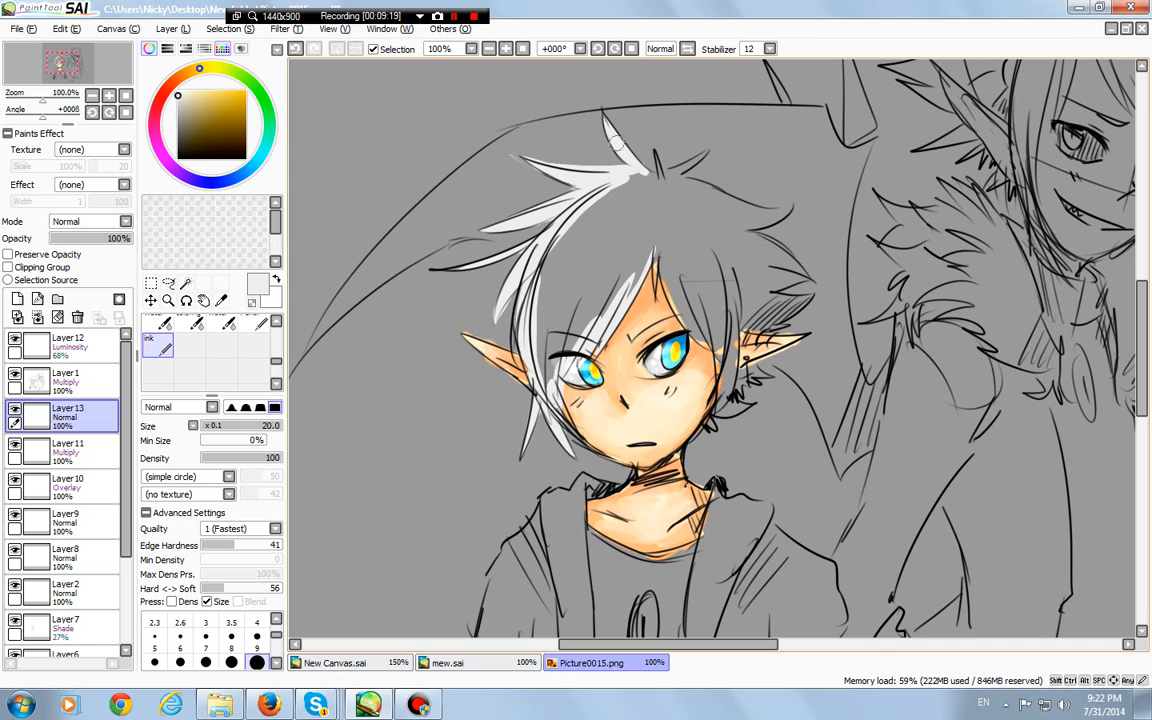
mouse_move(640, 172)
mouse_down()
mouse_move(672, 192)
mouse_move(656, 157)
mouse_move(665, 180)
mouse_move(703, 153)
mouse_move(670, 179)
mouse_move(760, 218)
mouse_move(789, 209)
mouse_move(733, 233)
mouse_move(805, 272)
mouse_move(750, 294)
mouse_move(808, 296)
mouse_move(733, 320)
mouse_move(719, 406)
mouse_move(711, 338)
mouse_move(718, 362)
mouse_move(675, 295)
mouse_up()
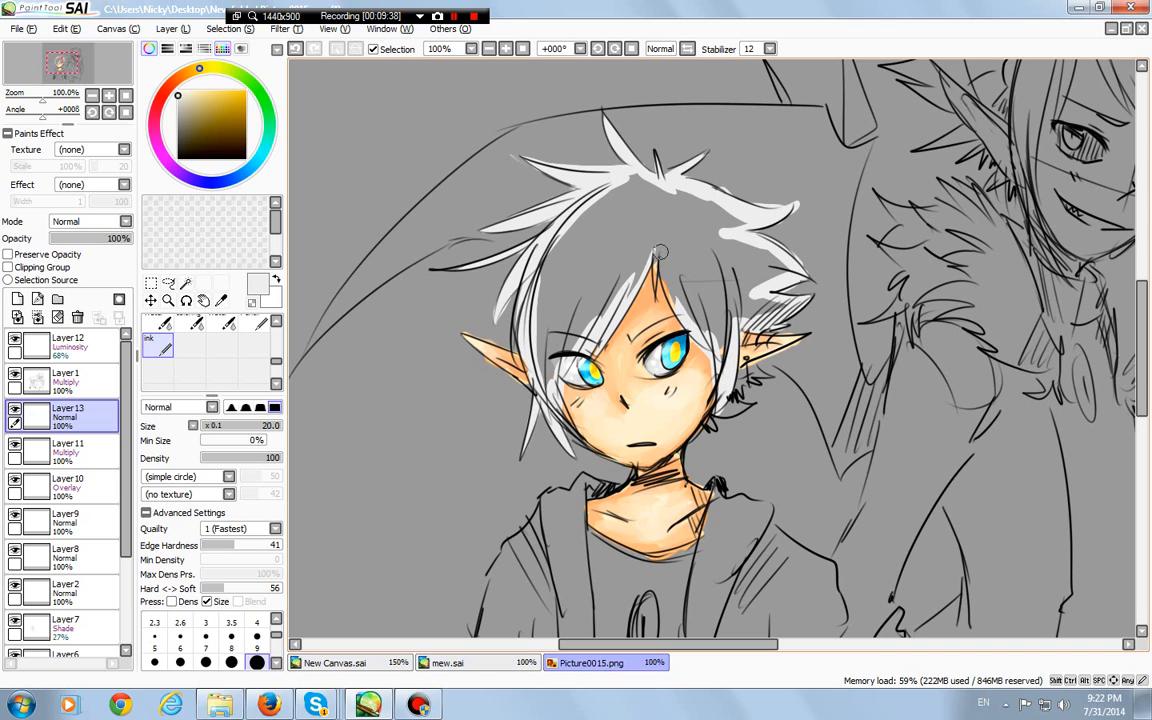
mouse_move(660, 245)
mouse_down()
mouse_move(655, 293)
mouse_move(659, 244)
mouse_move(687, 317)
mouse_up()
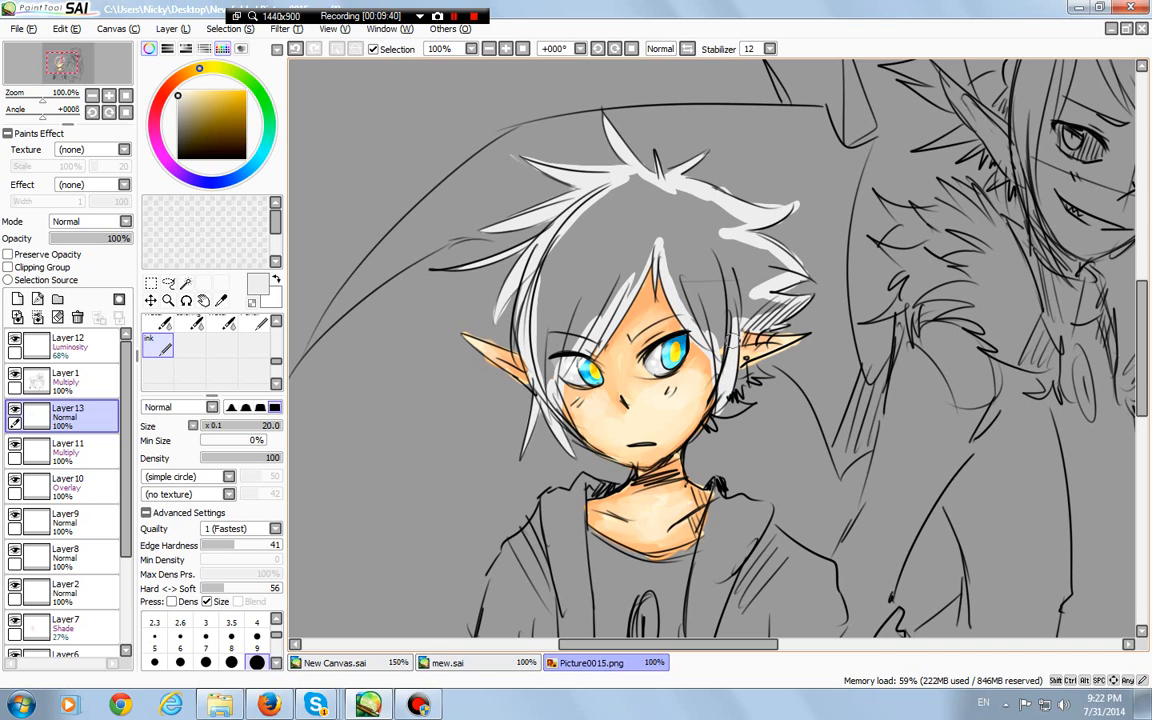
mouse_move(742, 371)
mouse_down()
mouse_move(755, 364)
mouse_move(758, 381)
mouse_up()
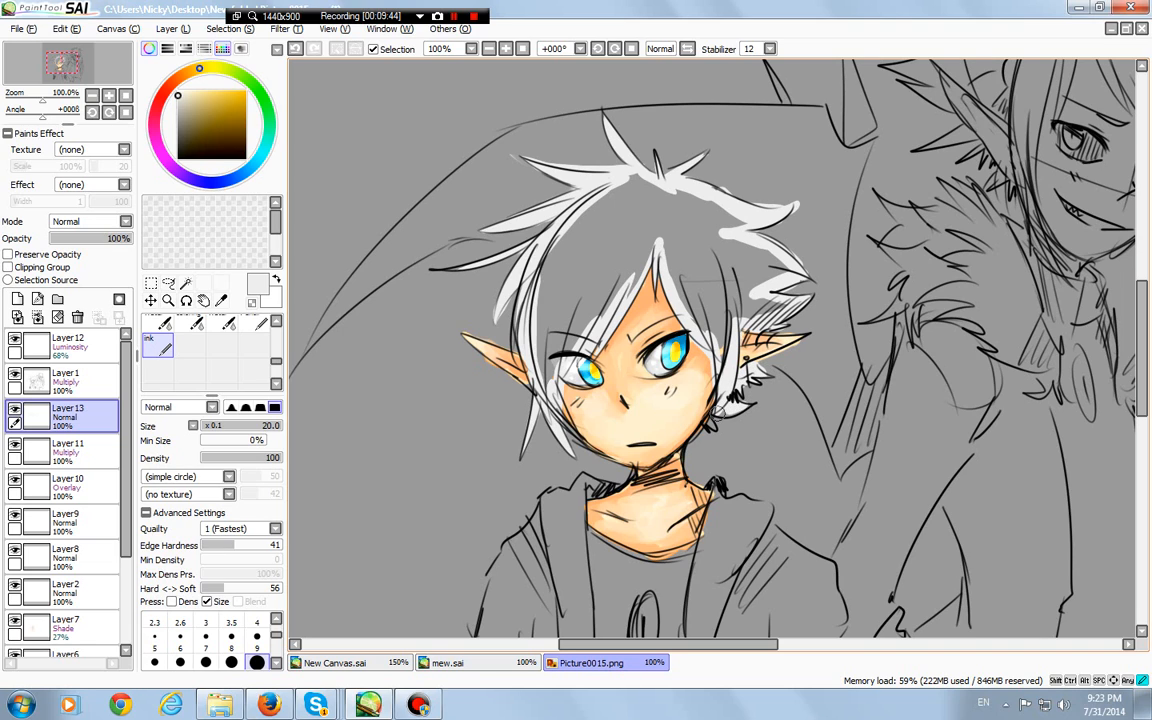
mouse_move(276, 361)
mouse_down()
mouse_move(276, 348)
mouse_move(276, 361)
mouse_up()
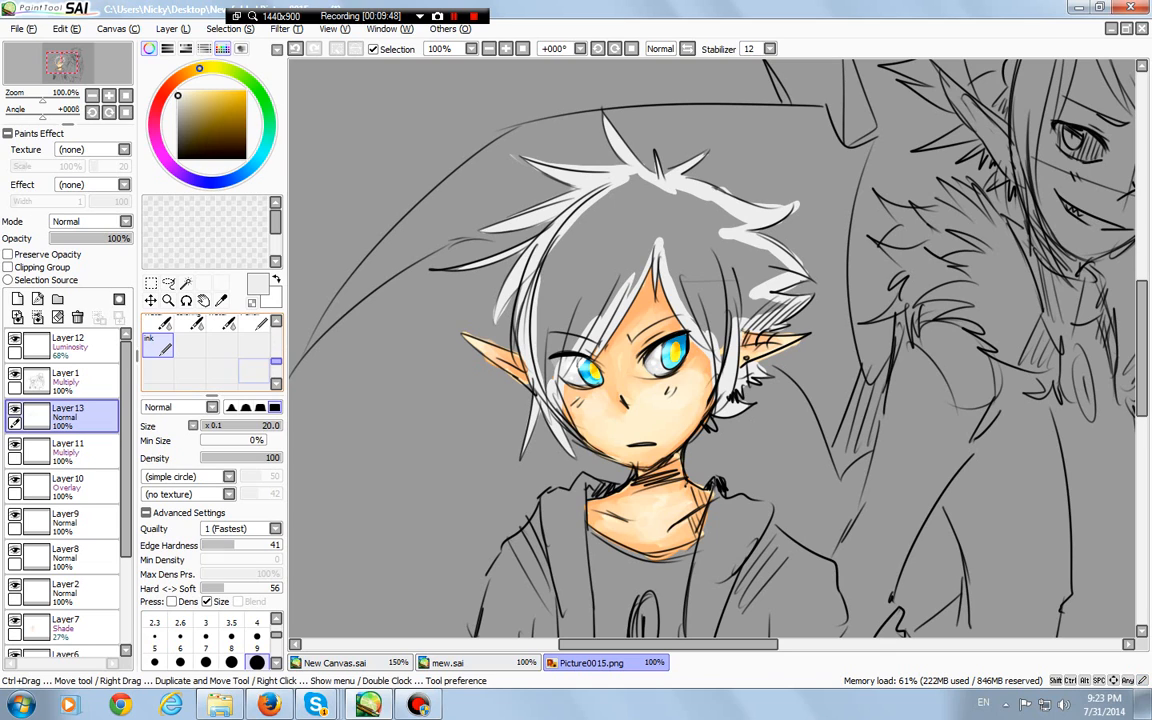
right_click(196, 354)
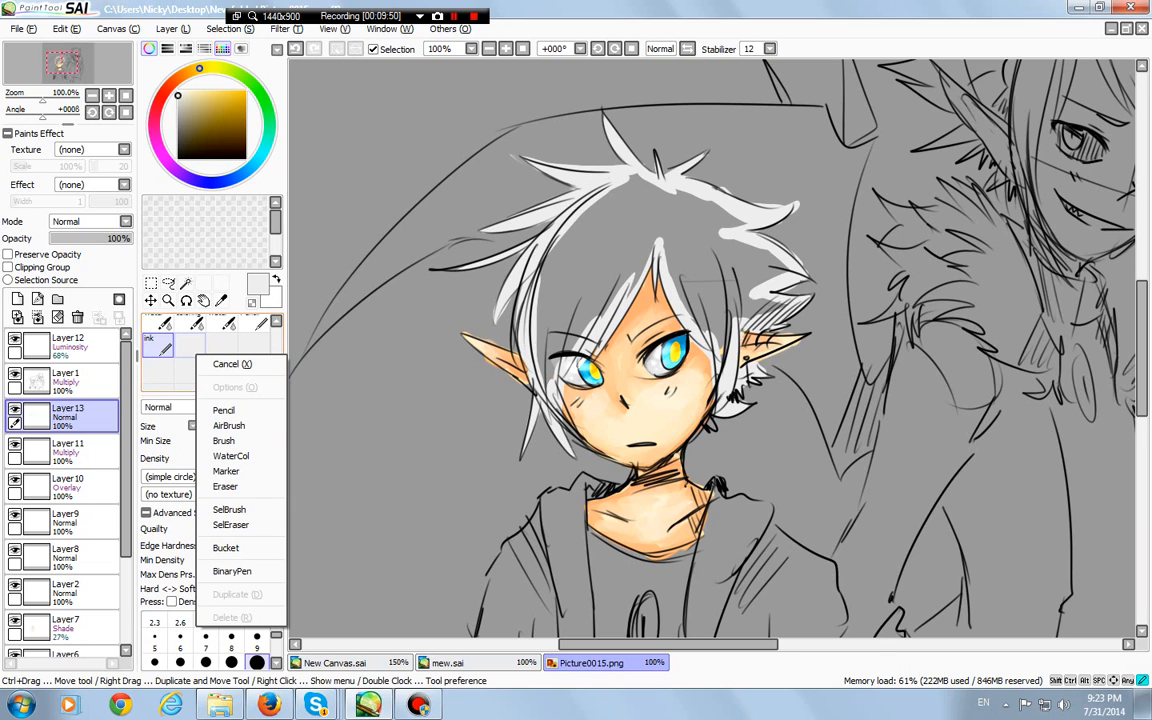
click(191, 348)
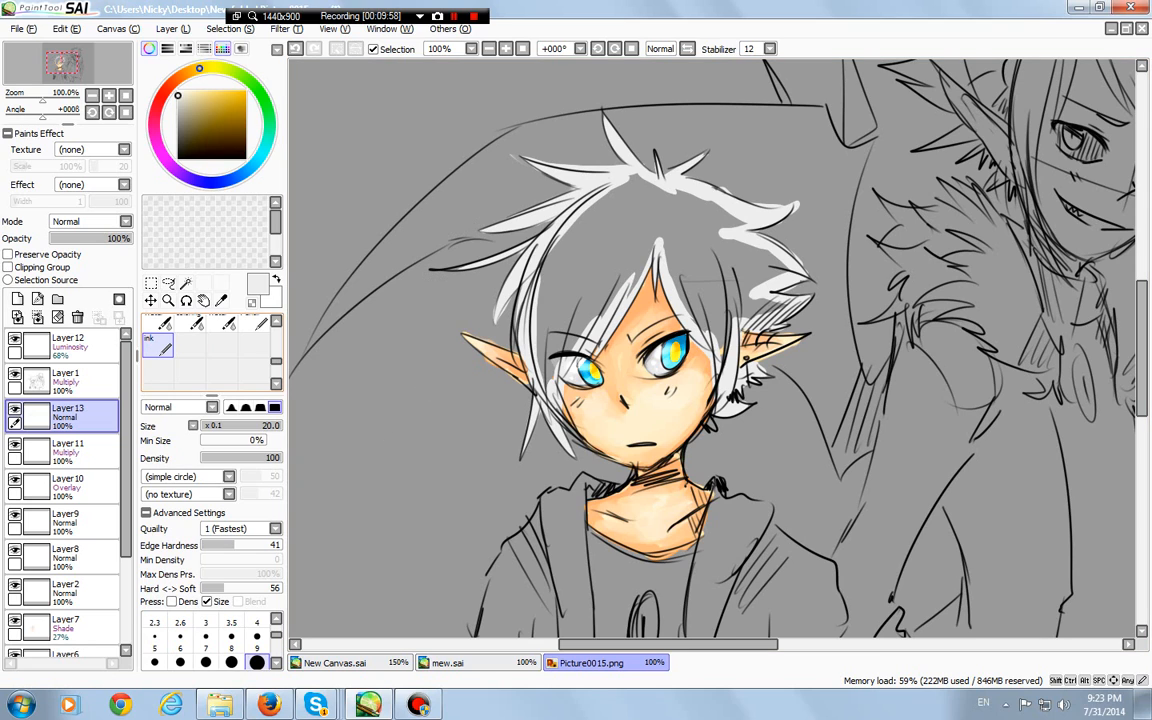
Fill the enclosed area inside the hair outline with light grey using the Bucket tool
drag(276, 361, 276, 328)
click(158, 378)
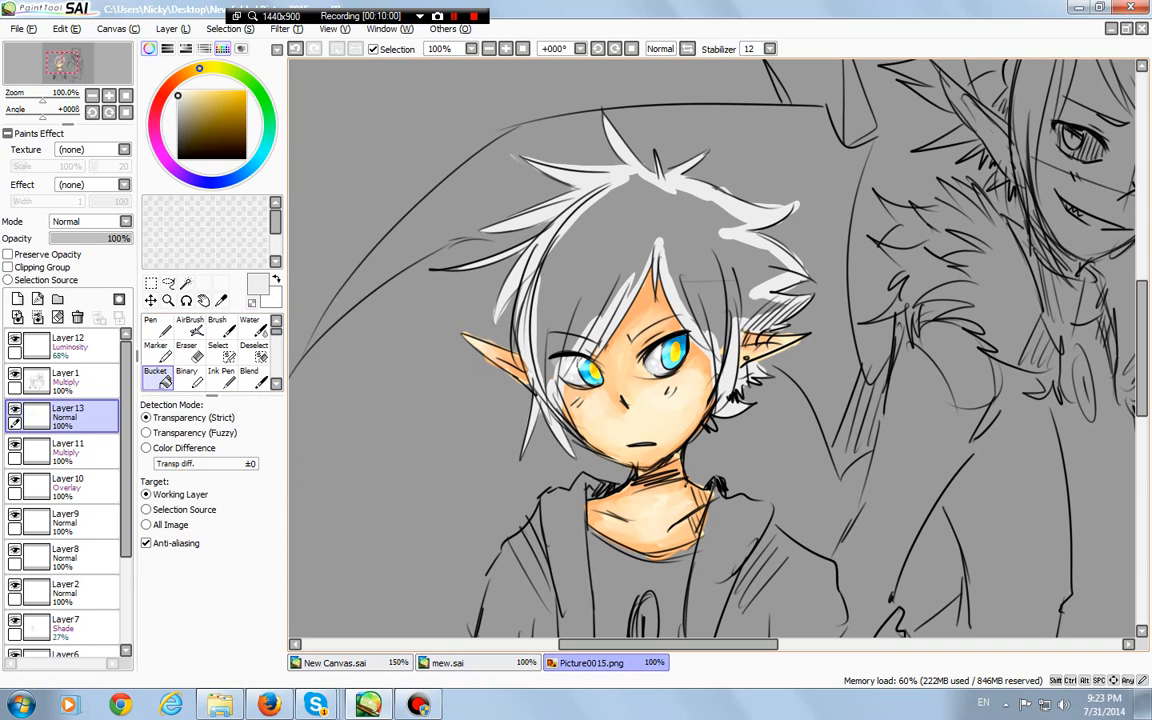
click(660, 230)
Trim the excess light grey from the tip of the right hair spike with the size 9 eraser, then return to the ink brush
scroll(210, 350, down, 5)
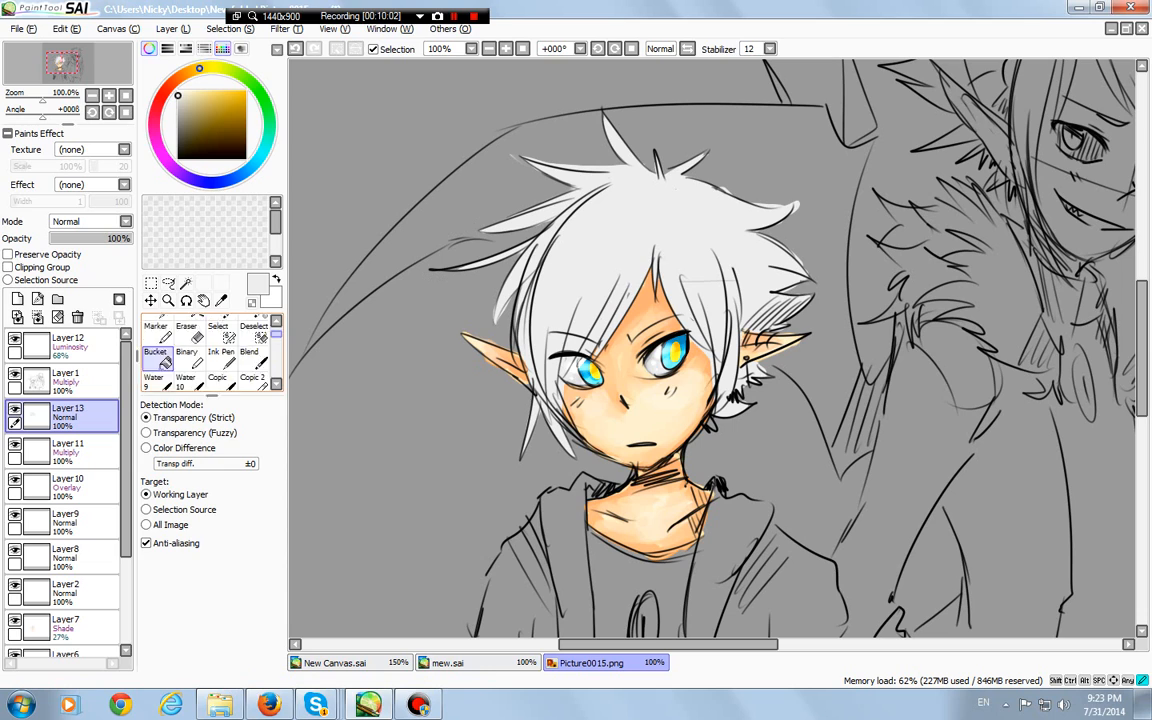
scroll(210, 350, down, 3)
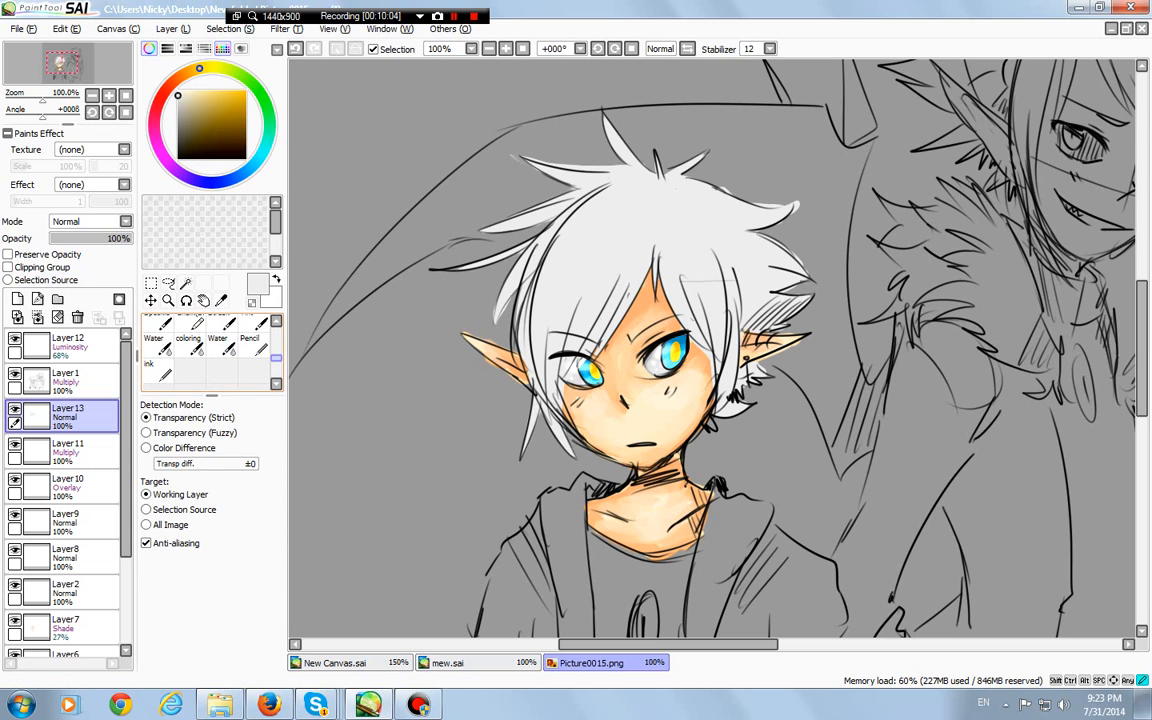
click(157, 372)
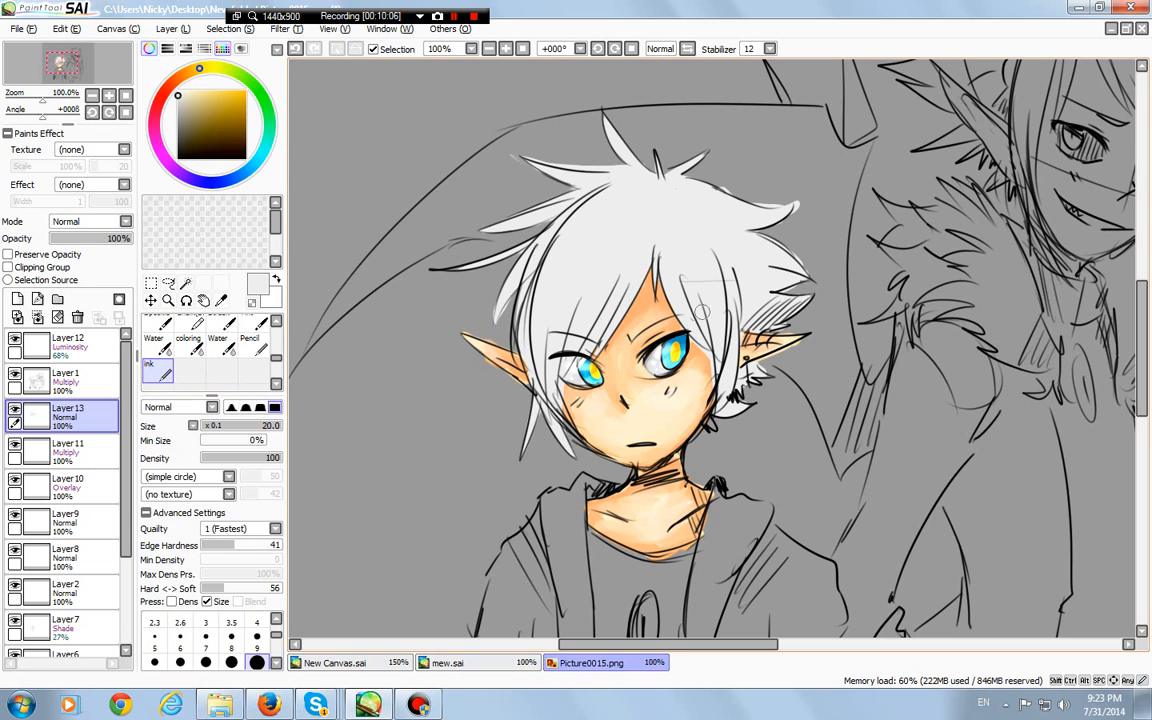
key(e)
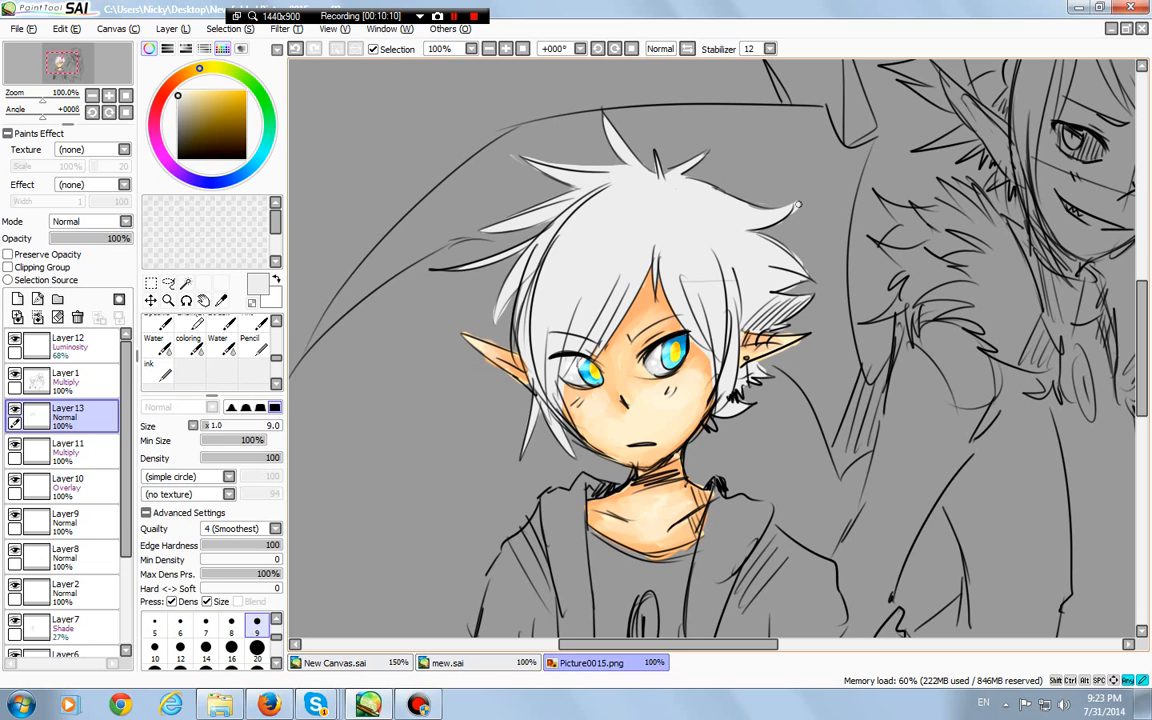
key(e)
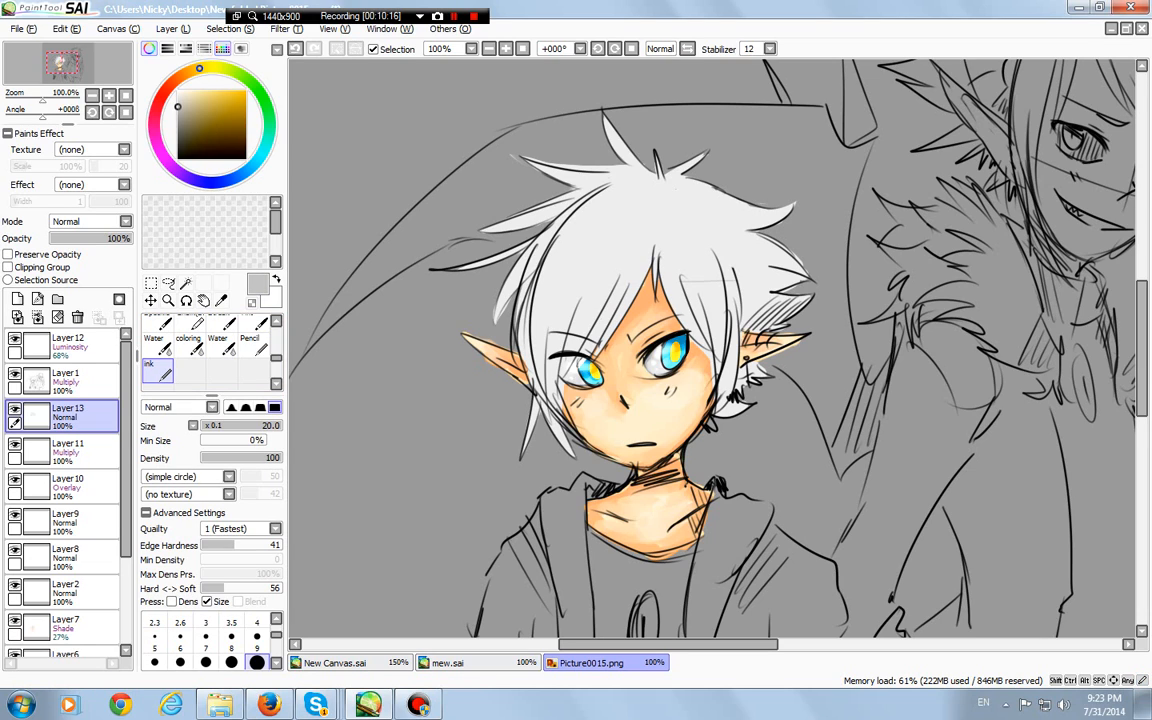
Apply the Fringe effect and Preserve Opacity to the hair layer, and paint darker grey shadow strokes over the left fringe and side locks
click(95, 184)
click(72, 211)
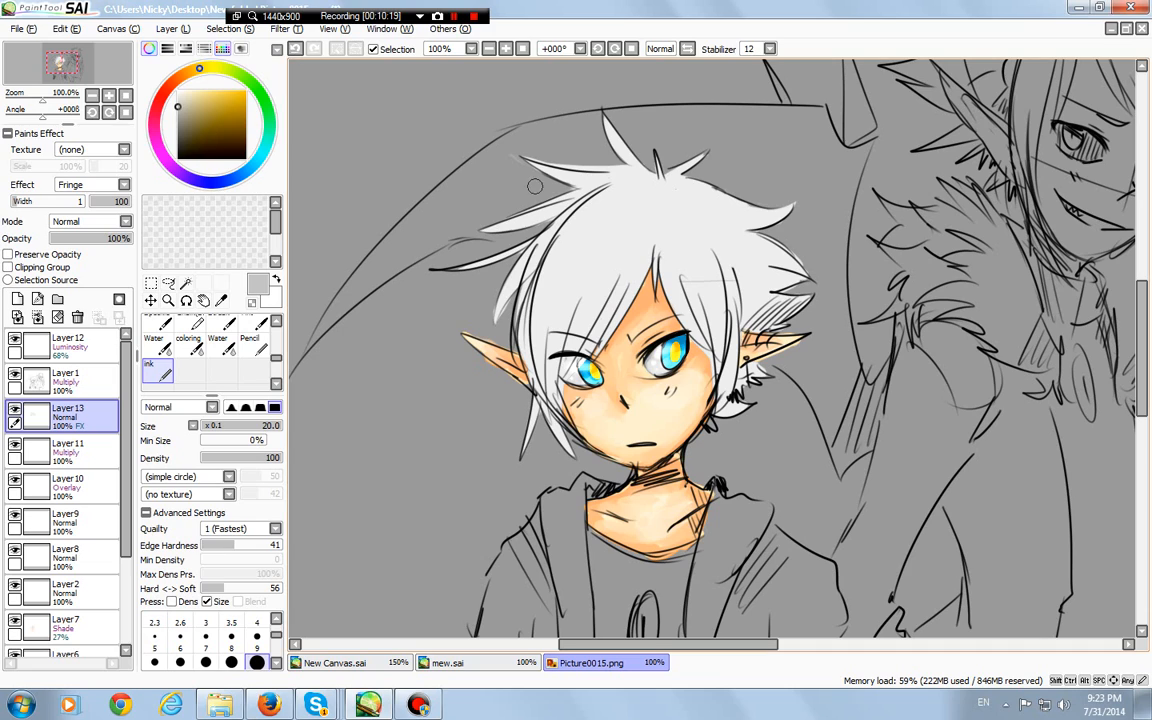
drag(637, 251, 605, 318)
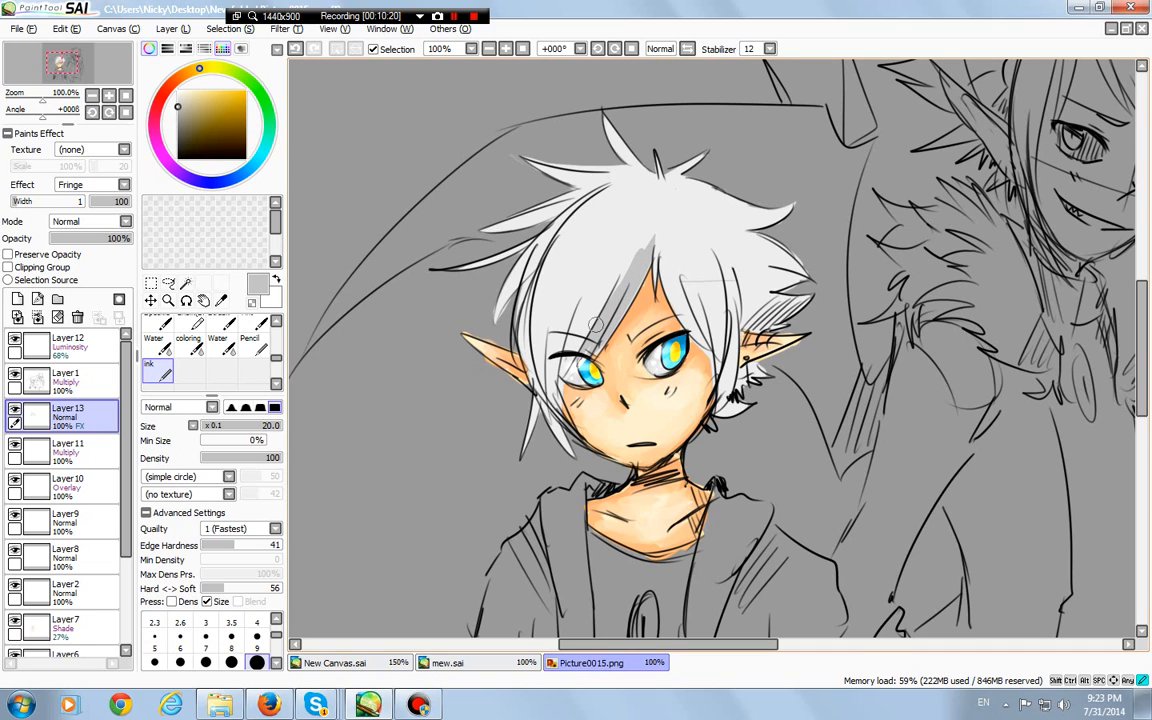
mouse_move(617, 264)
mouse_down()
mouse_move(558, 370)
mouse_move(594, 261)
mouse_move(554, 380)
mouse_up()
drag(581, 255, 548, 350)
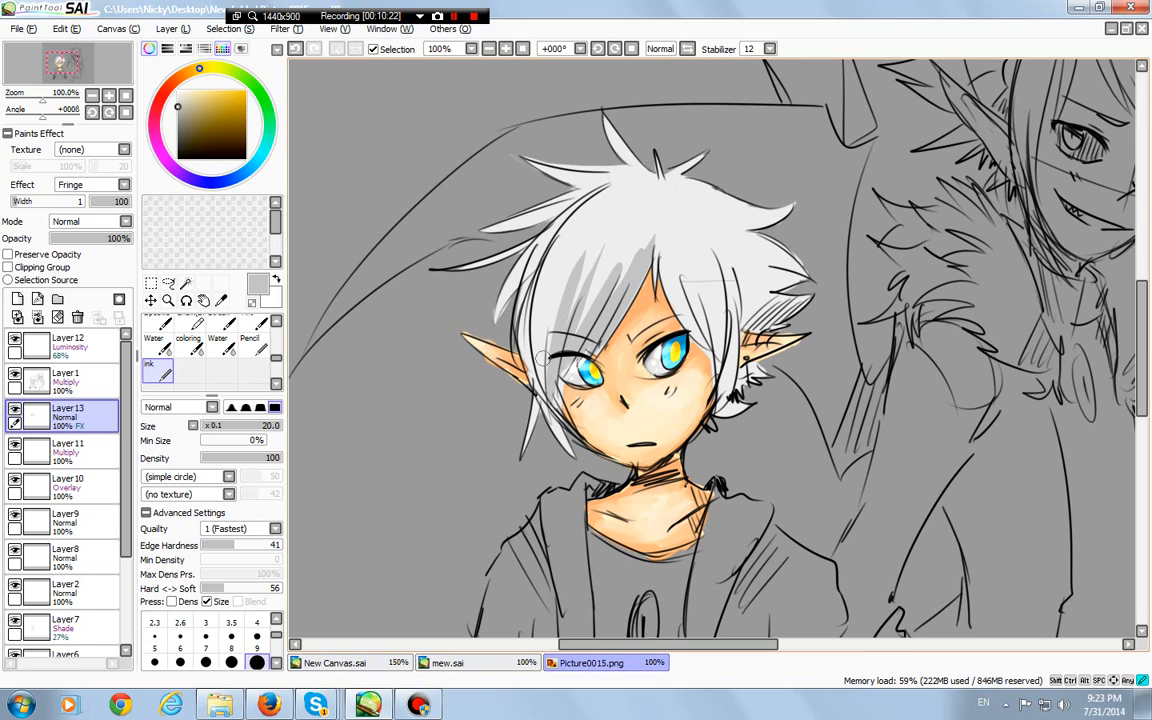
drag(550, 290, 534, 380)
drag(540, 265, 526, 368)
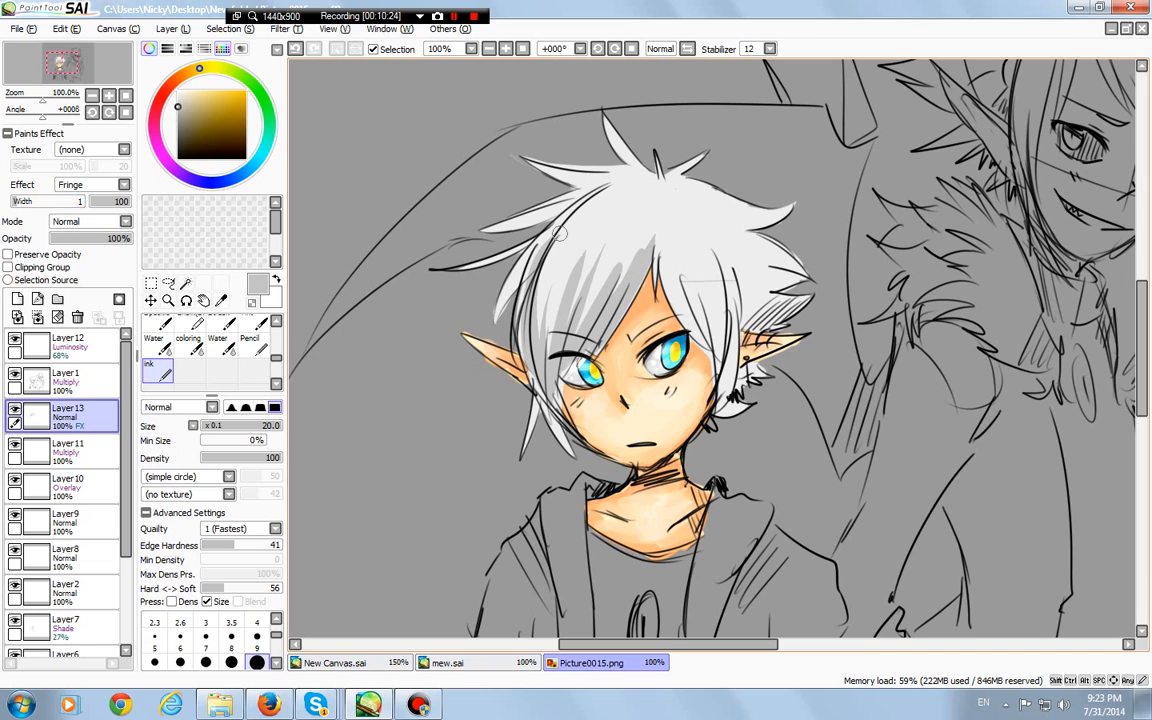
mouse_move(503, 230)
mouse_down()
mouse_move(607, 180)
mouse_move(532, 221)
mouse_move(574, 205)
mouse_up()
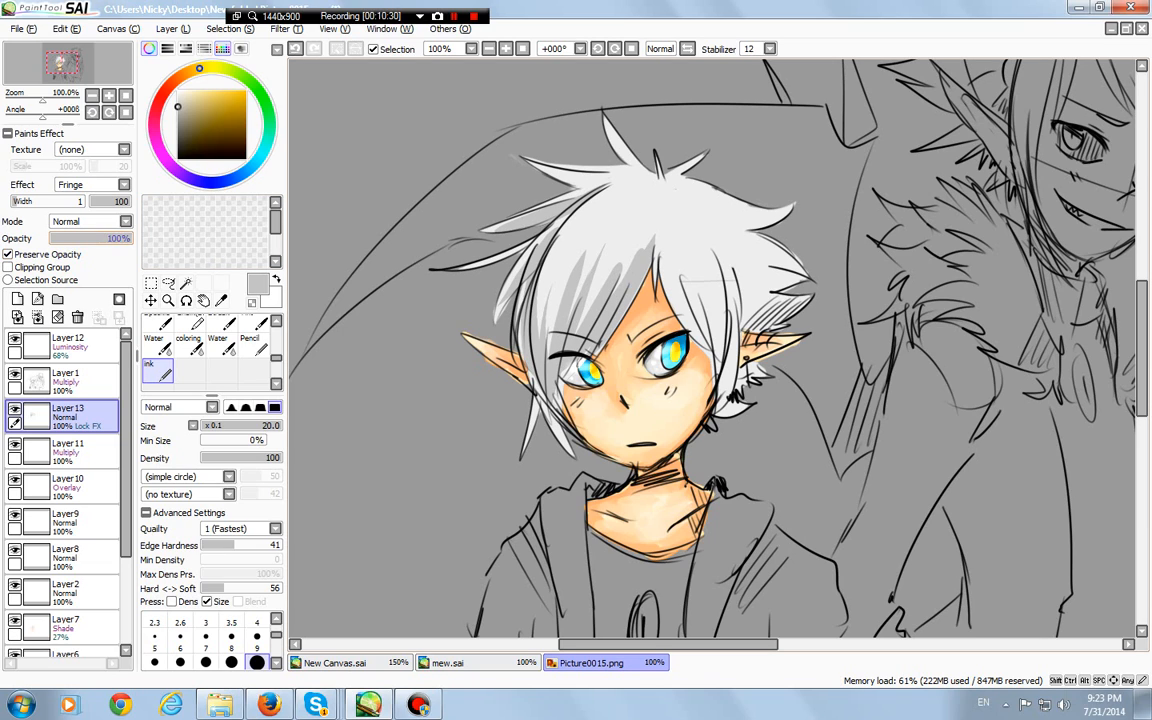
Paint darker grey shadow strokes at the parting, through the right fringe and along the right-side locks and spikes
mouse_move(659, 229)
mouse_down()
mouse_move(656, 281)
mouse_move(704, 347)
mouse_up()
drag(675, 270, 716, 355)
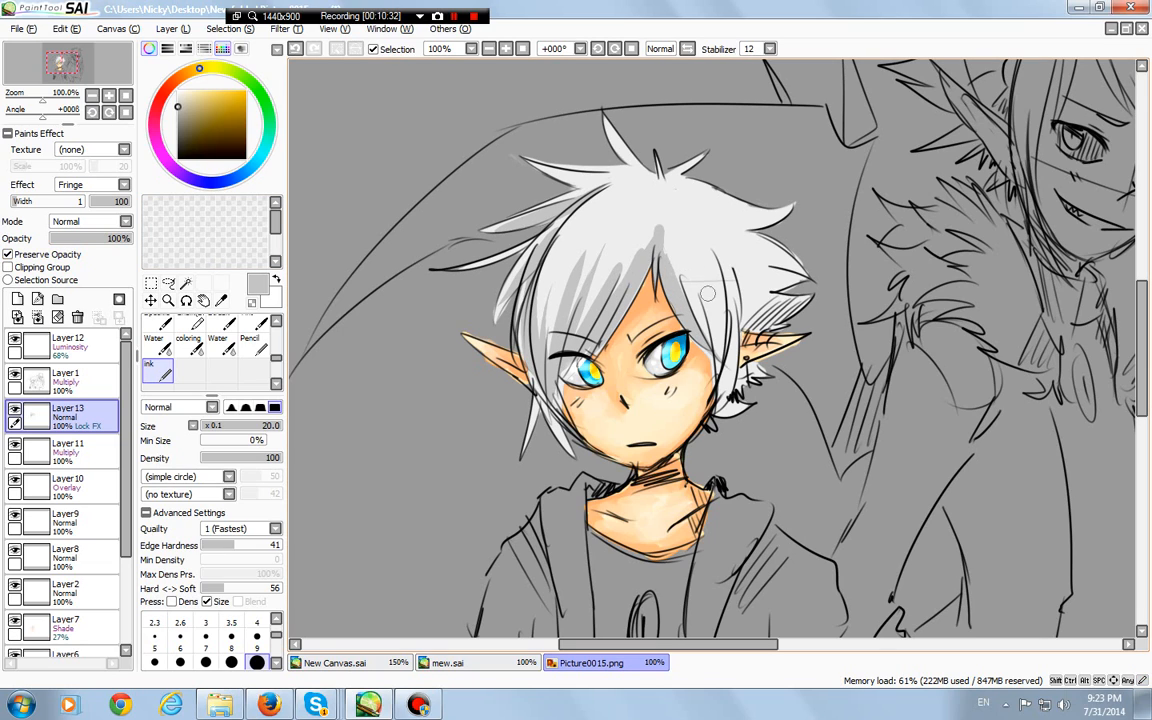
drag(708, 293, 726, 374)
drag(735, 276, 719, 416)
mouse_move(738, 316)
mouse_down()
mouse_move(801, 313)
mouse_move(719, 331)
mouse_up()
mouse_move(809, 271)
mouse_down()
mouse_move(751, 283)
mouse_move(783, 259)
mouse_move(806, 266)
mouse_move(748, 232)
mouse_move(810, 278)
mouse_move(759, 252)
mouse_up()
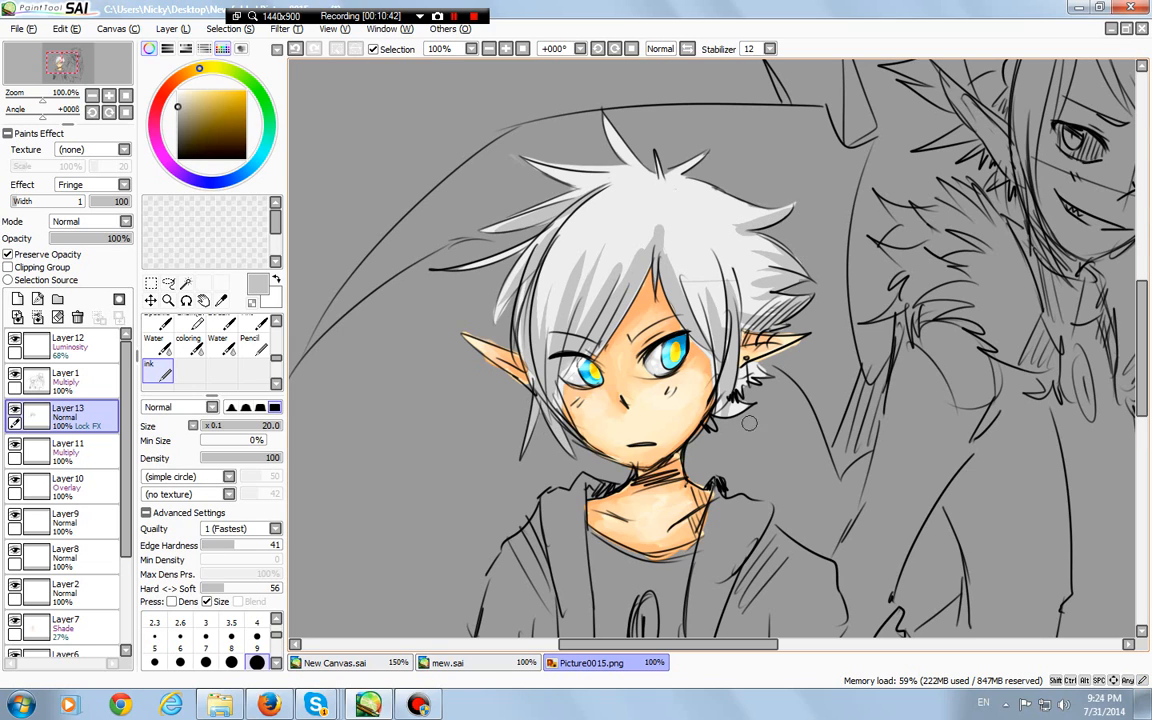
Finish the grey shadow strokes on the right side locks and soften the hair shading with the coloring brush at sizes 20 and 35
drag(713, 413, 723, 404)
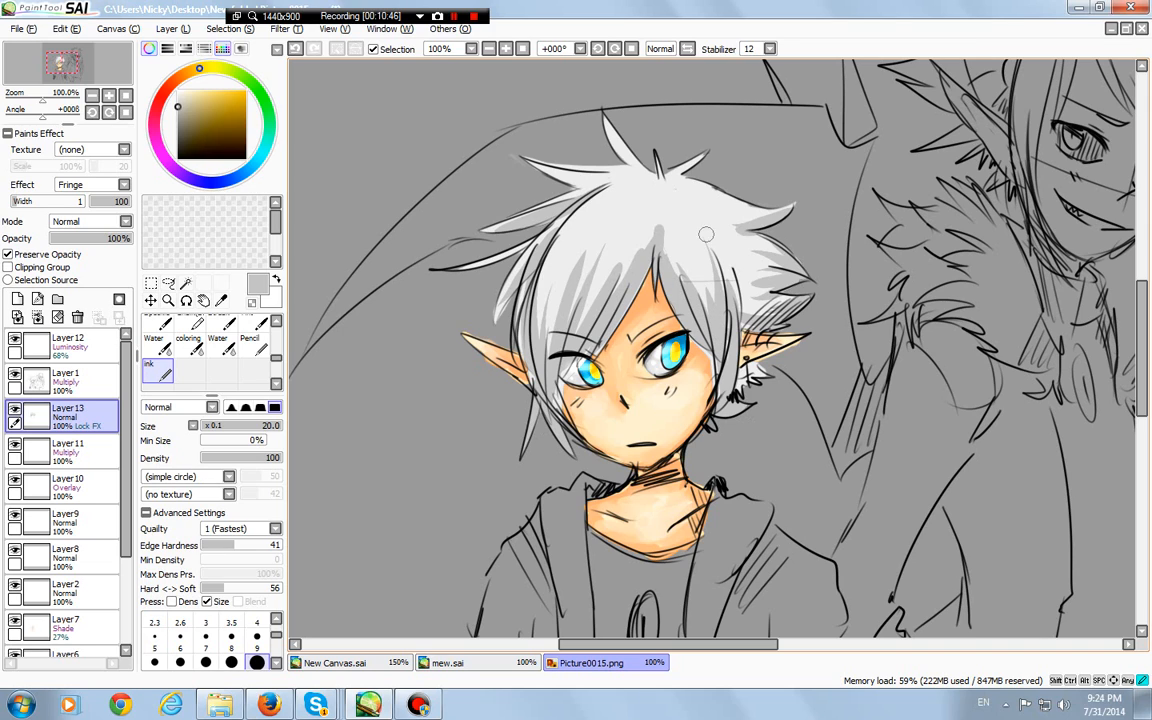
drag(706, 234, 729, 299)
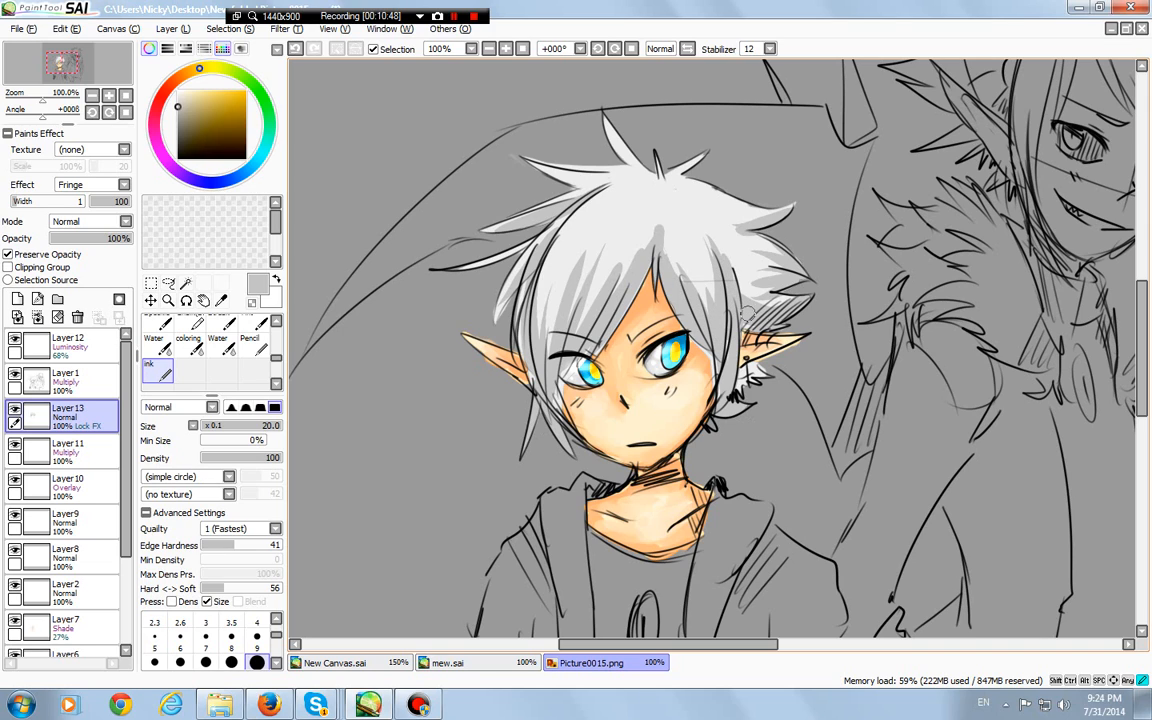
click(190, 346)
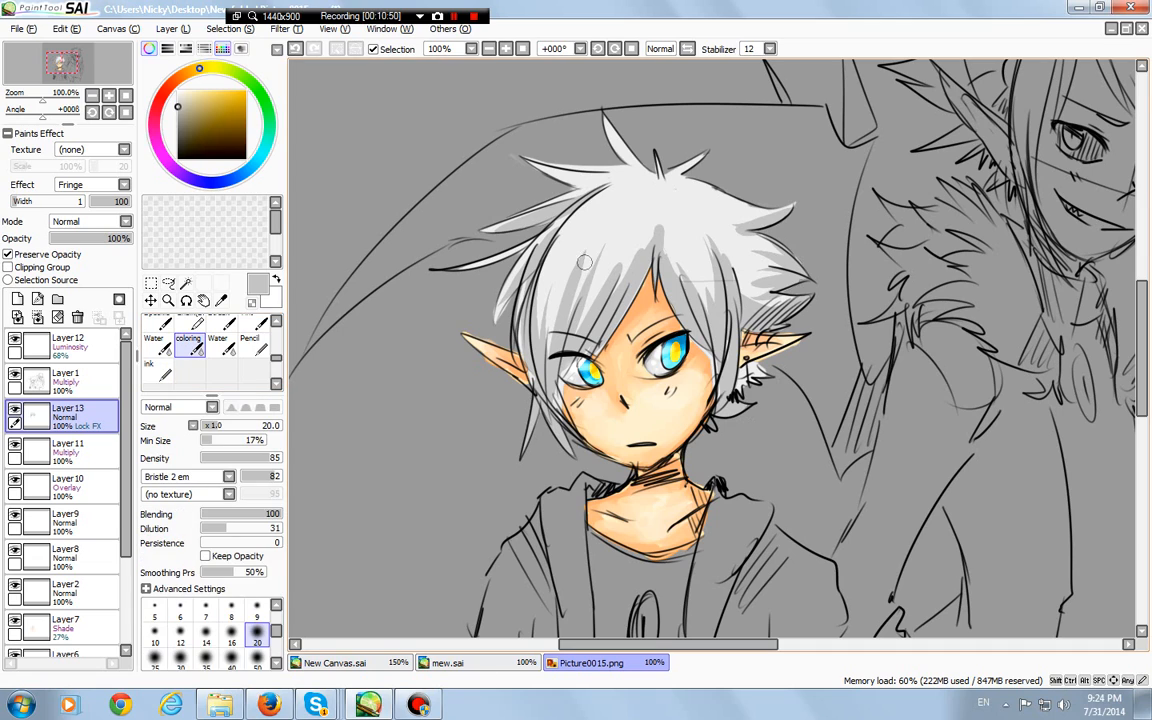
drag(560, 236, 516, 311)
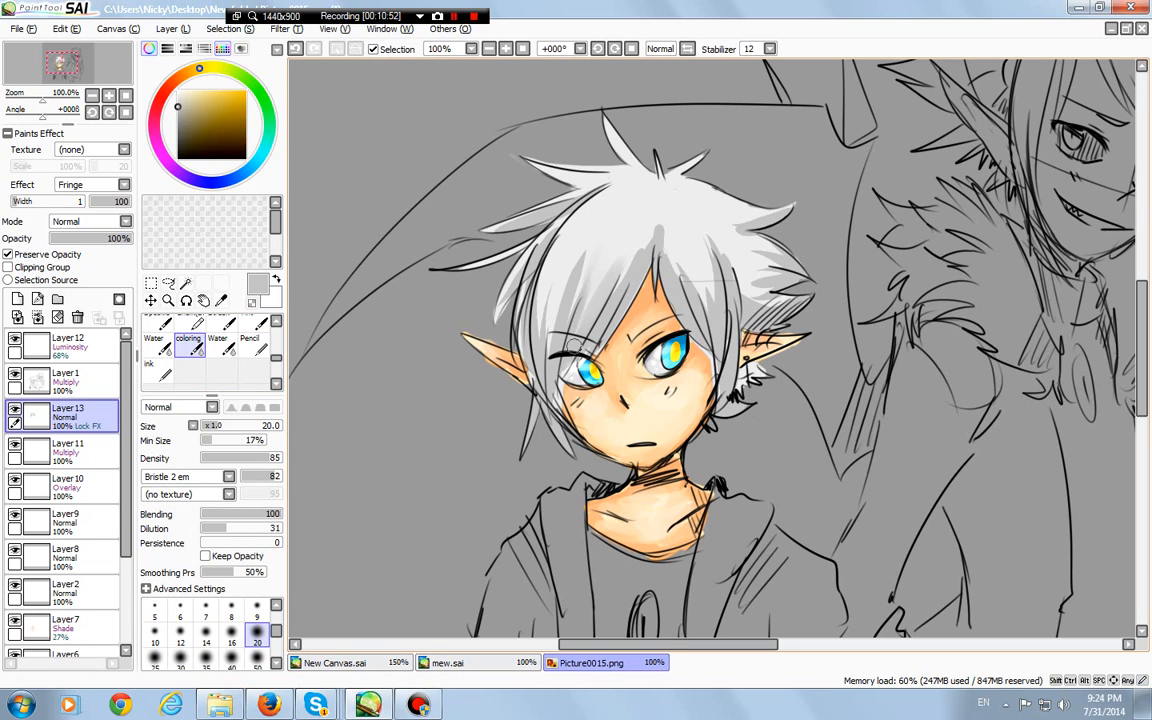
click(206, 657)
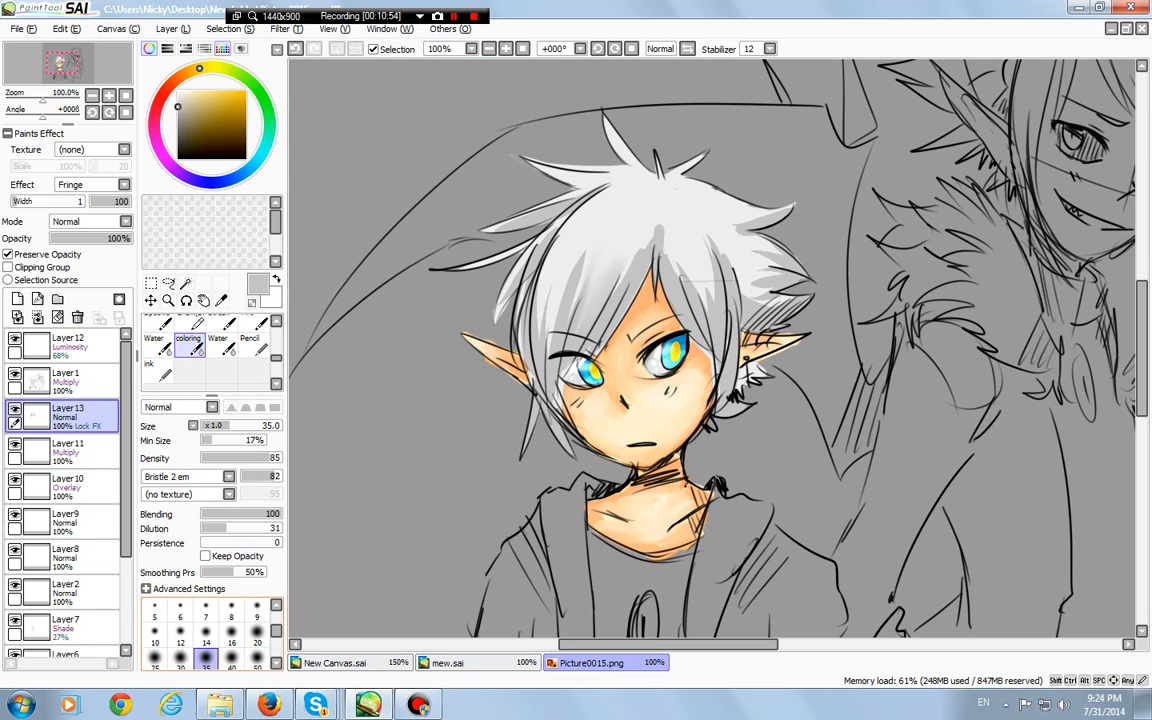
mouse_move(603, 233)
mouse_down()
mouse_move(549, 343)
mouse_move(585, 249)
mouse_move(568, 265)
mouse_move(540, 352)
mouse_up()
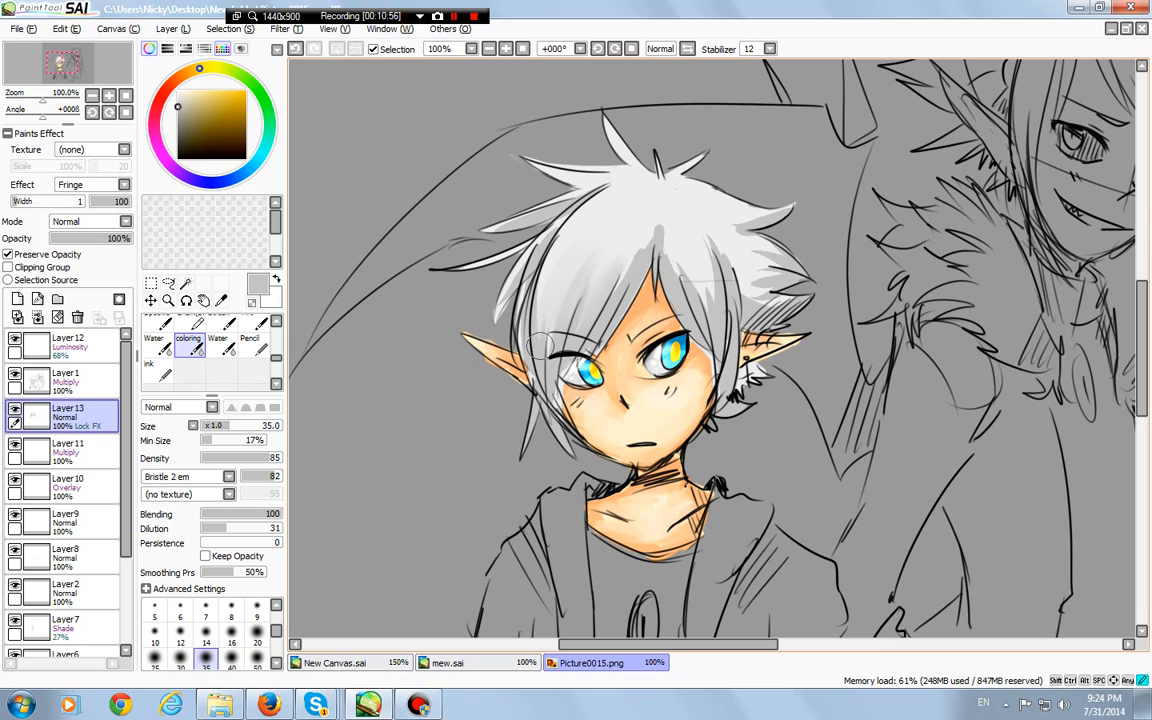
drag(598, 190, 538, 292)
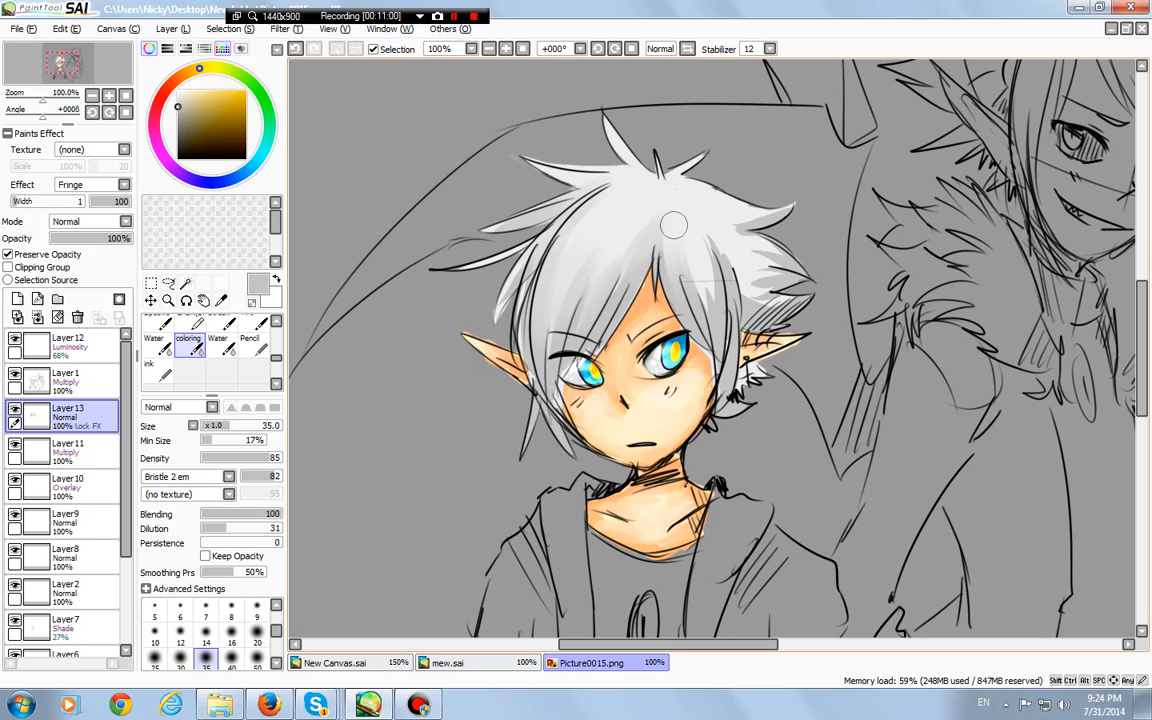
mouse_move(717, 231)
mouse_down()
mouse_move(786, 263)
mouse_move(720, 226)
mouse_move(784, 214)
mouse_up()
drag(733, 256, 762, 307)
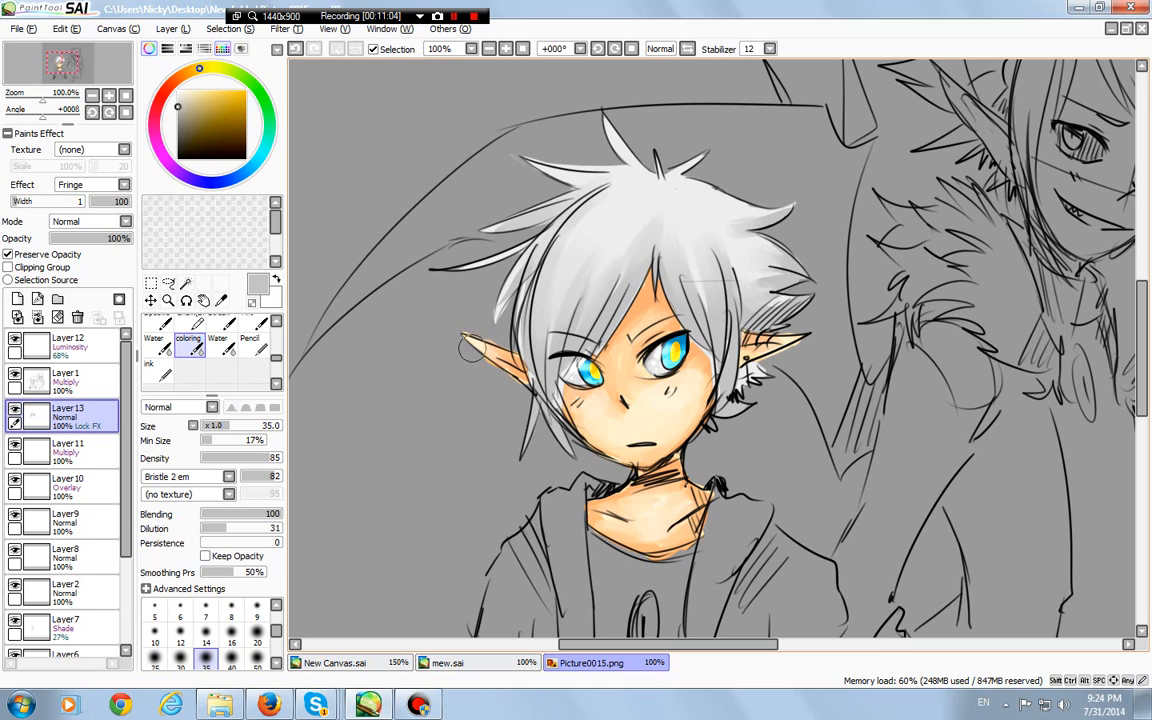
Paint warm brownish-grey shadows into the fringe and side locks with the Middle_Round Water brush at size 9, and raise its size to 20
click(220, 340)
click(178, 114)
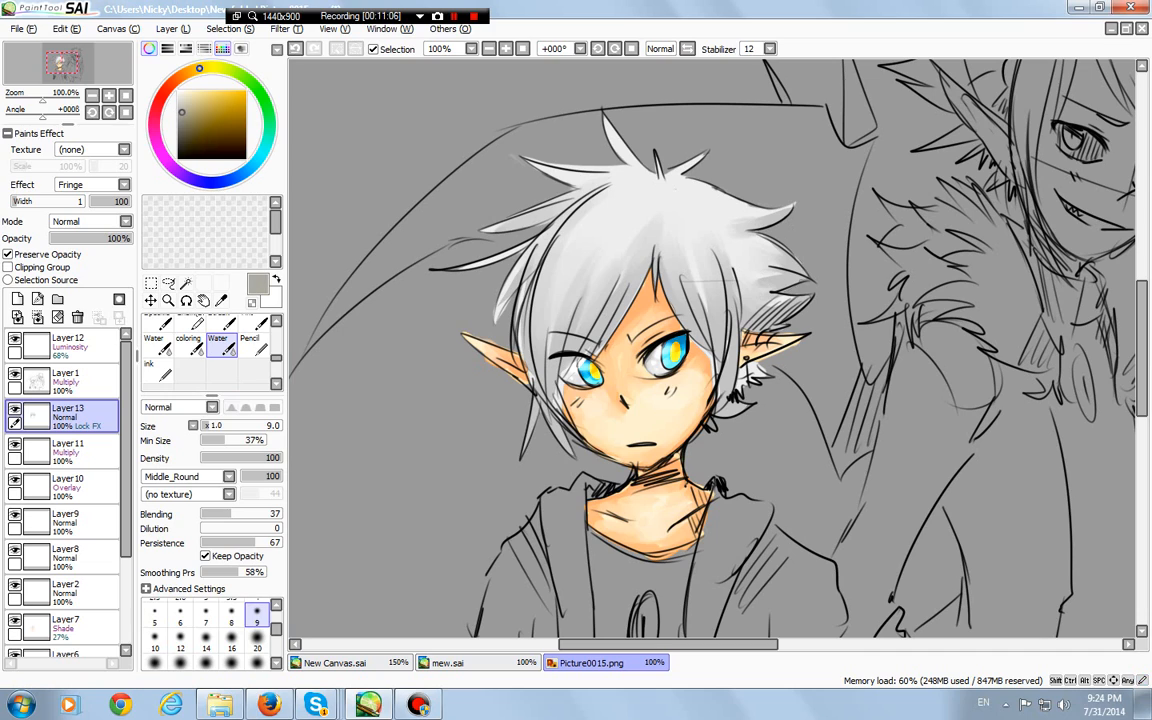
click(184, 74)
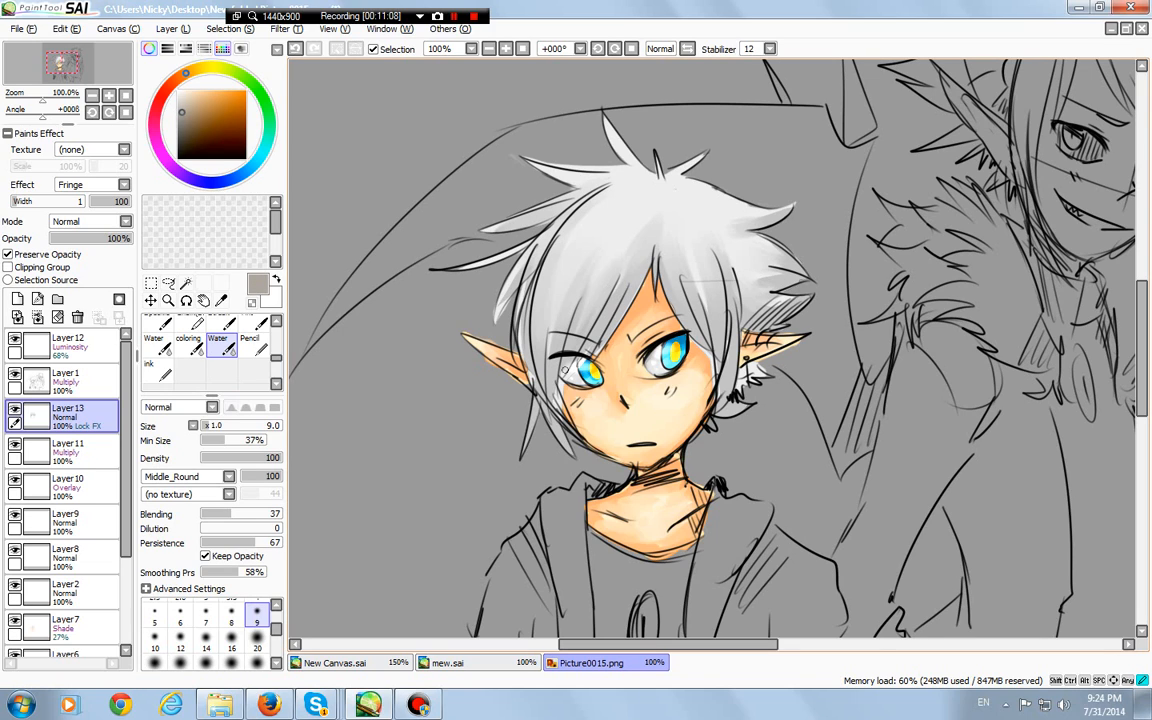
click(257, 648)
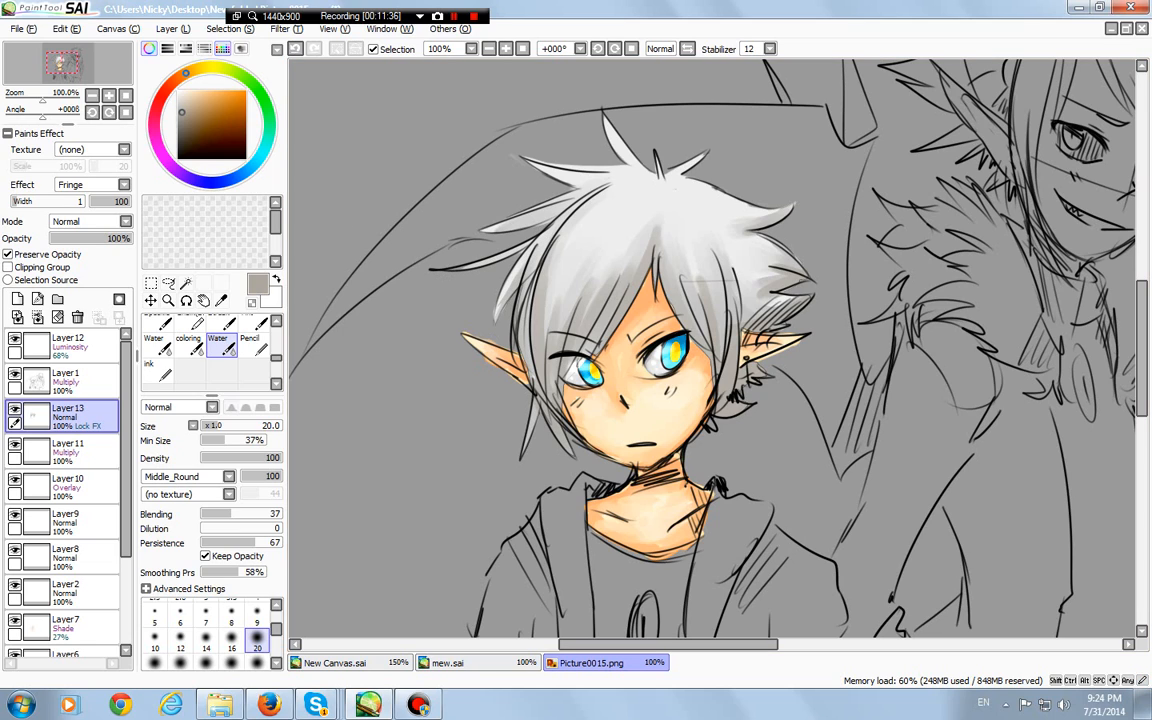
Select a rectangle around the smaller character's head and copy the hair from Layer13 onto a new layer
key(m)
drag(406, 110, 838, 480)
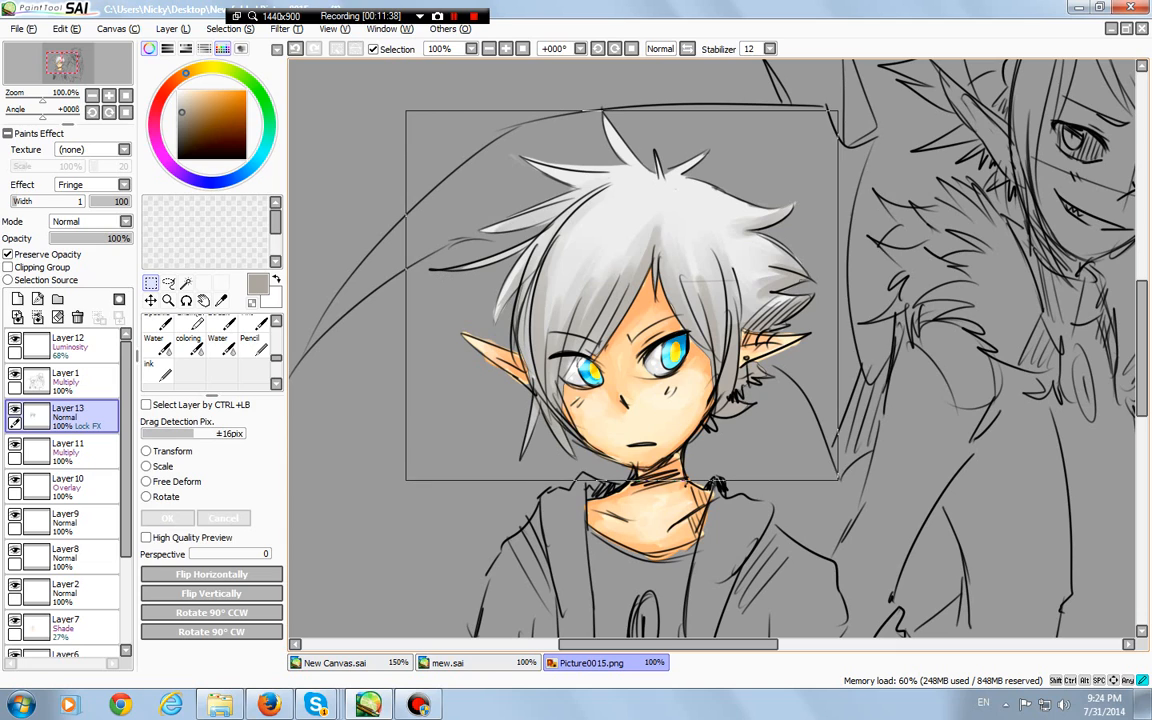
click(67, 29)
click(90, 100)
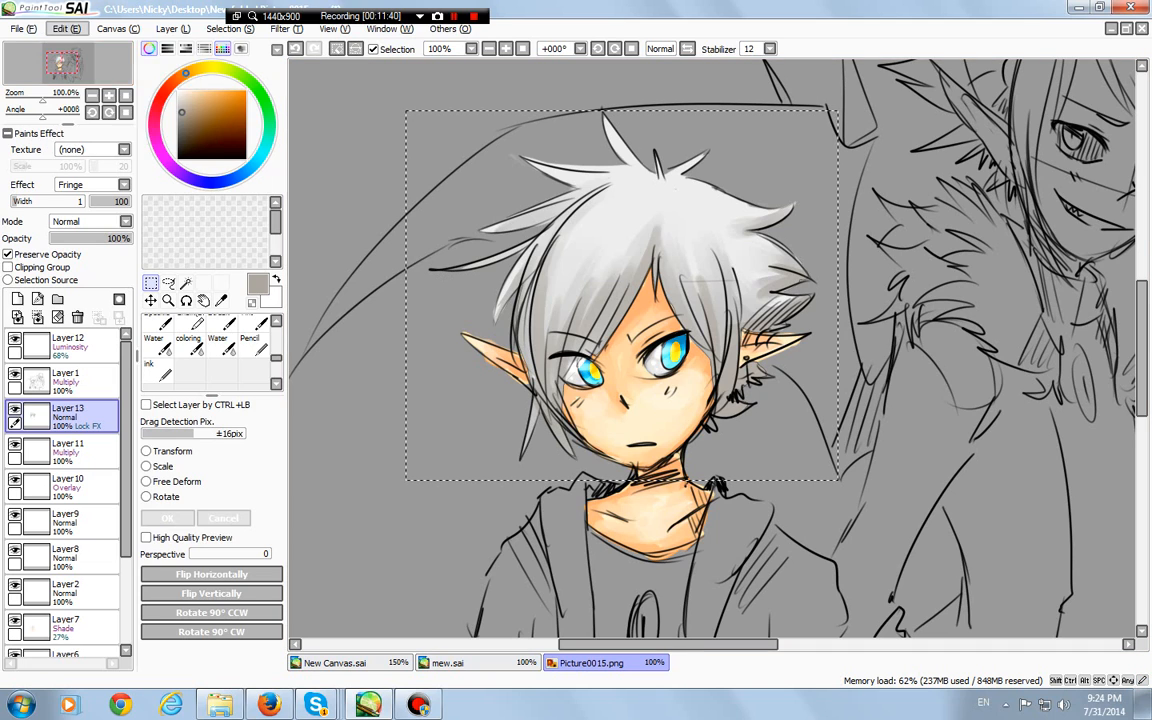
click(67, 29)
click(90, 115)
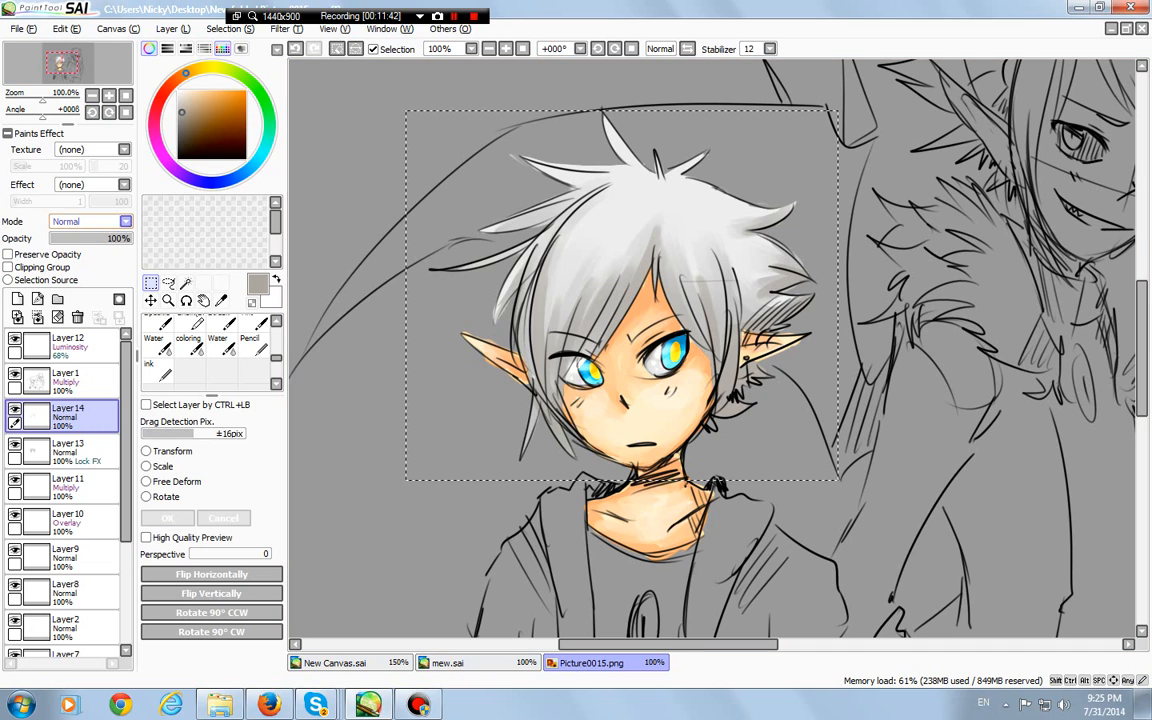
Set the pasted hair copy to Luminosity at 19% opacity and paste a second hair copy on a new layer above it
click(88, 221)
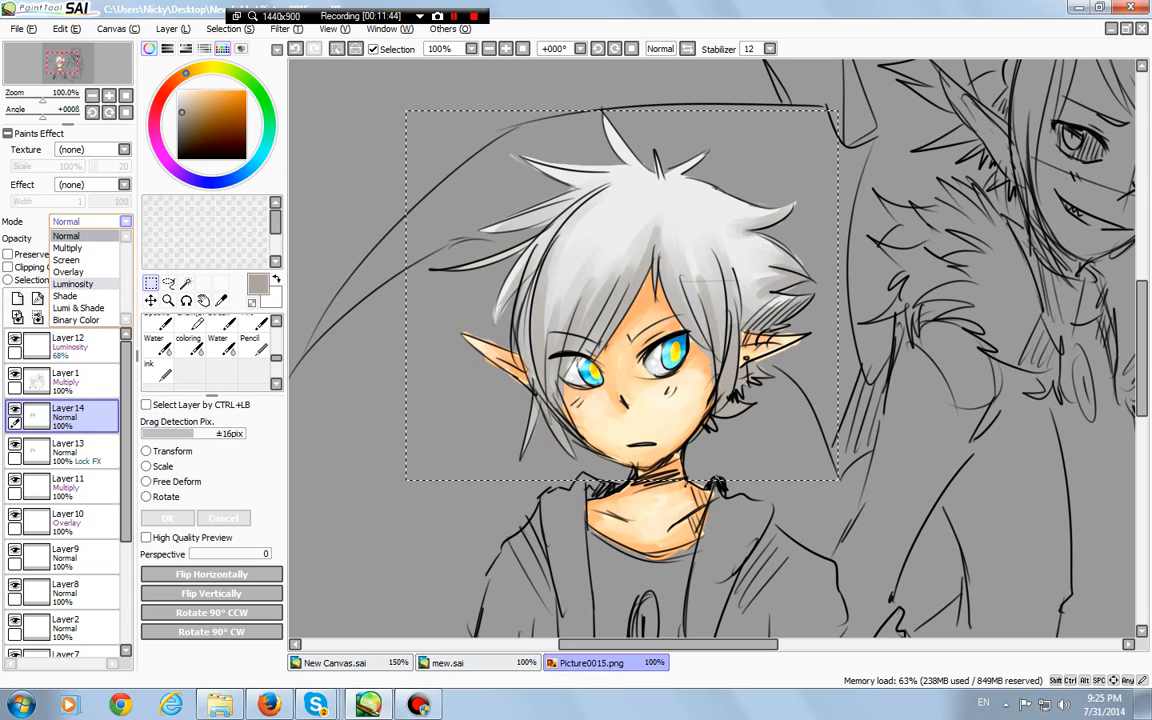
click(73, 284)
drag(95, 239, 107, 239)
click(99, 239)
click(73, 239)
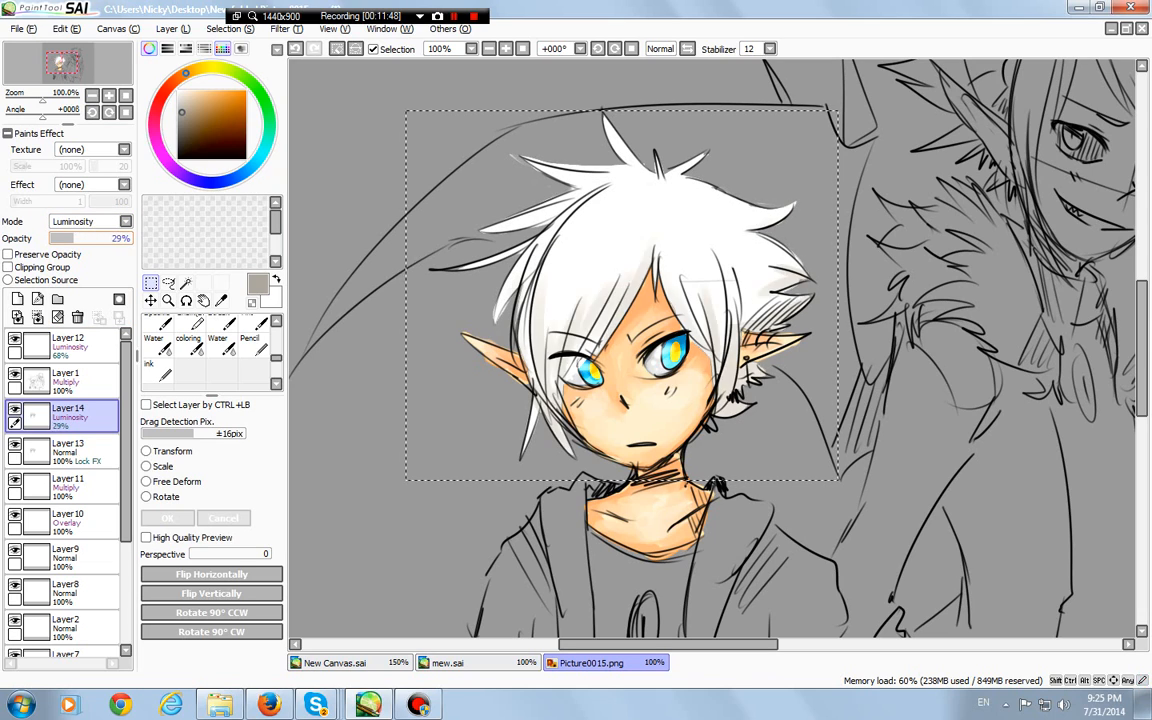
click(65, 239)
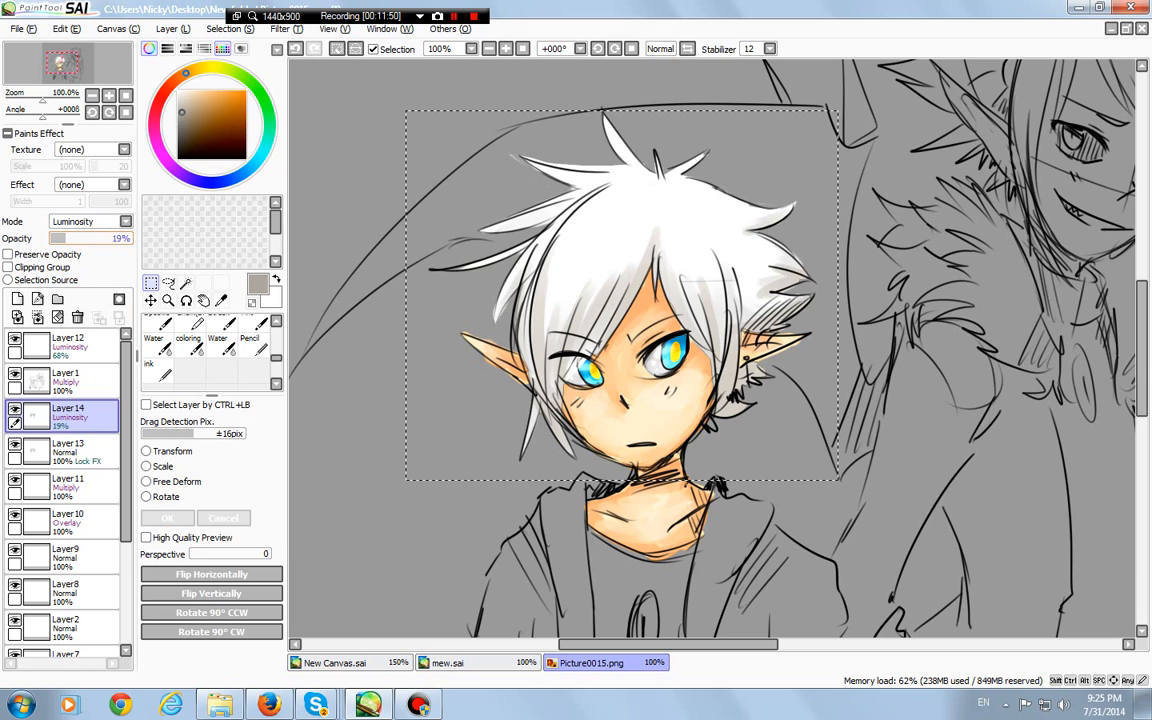
click(66, 28)
click(60, 104)
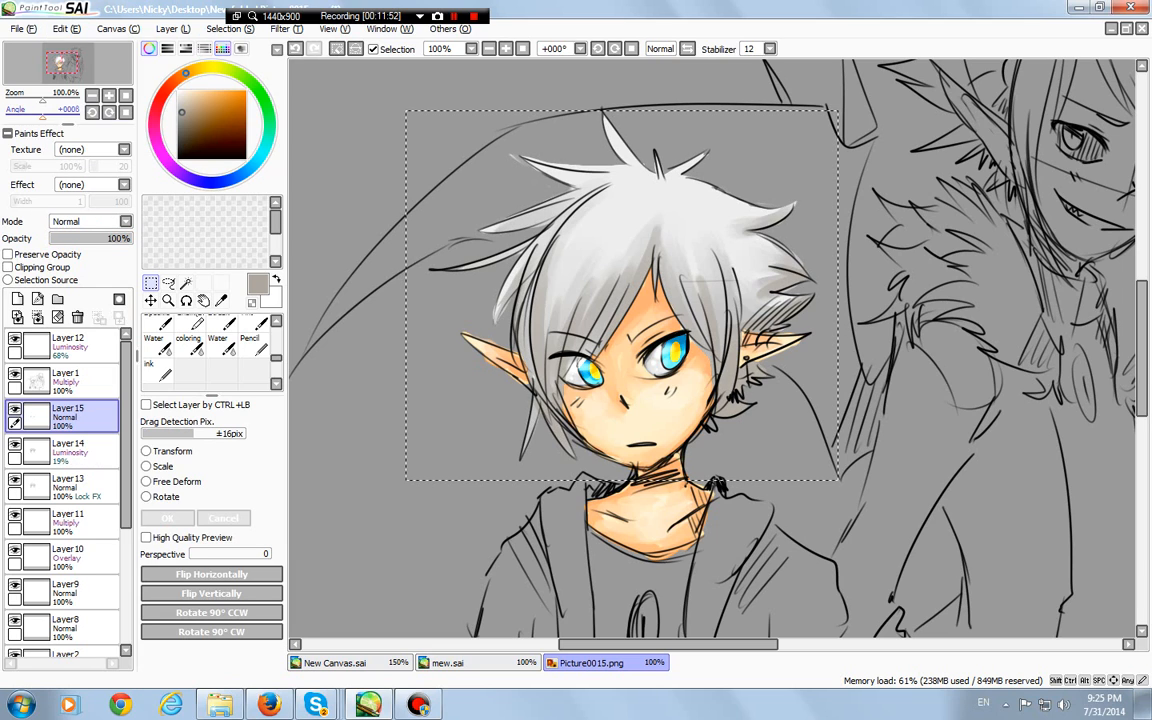
Try Overlay mode on the second hair copy at opacities such as 56%, 15% and 62%
click(100, 221)
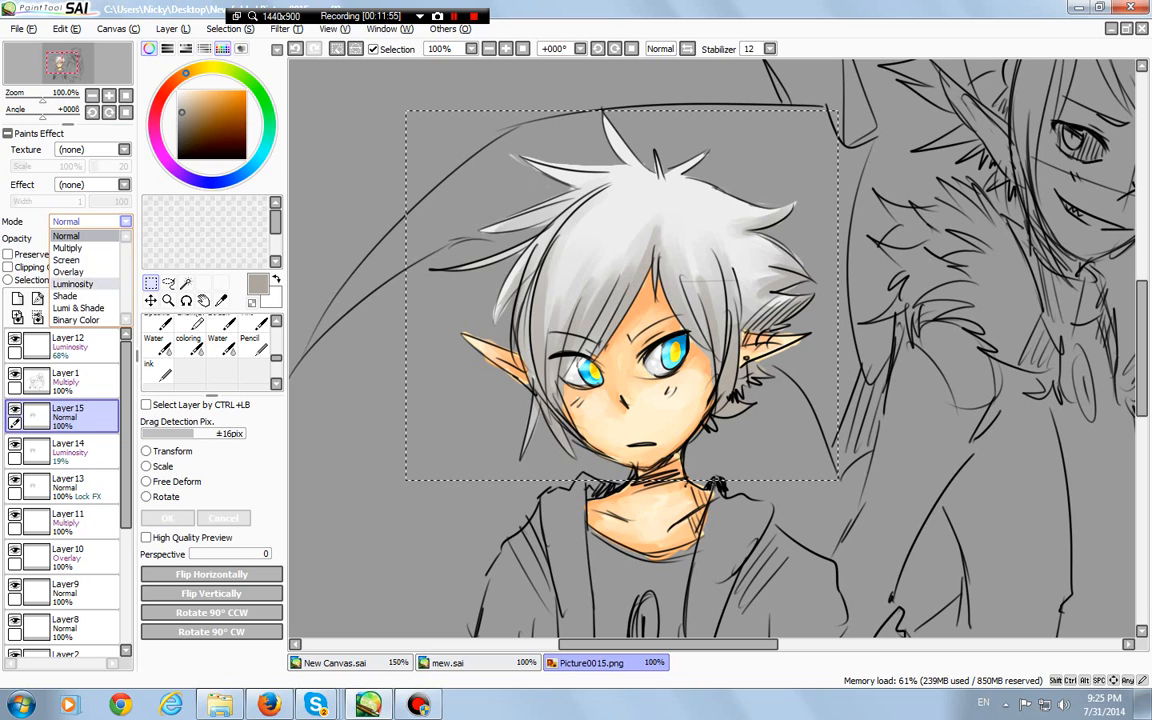
click(68, 272)
click(70, 238)
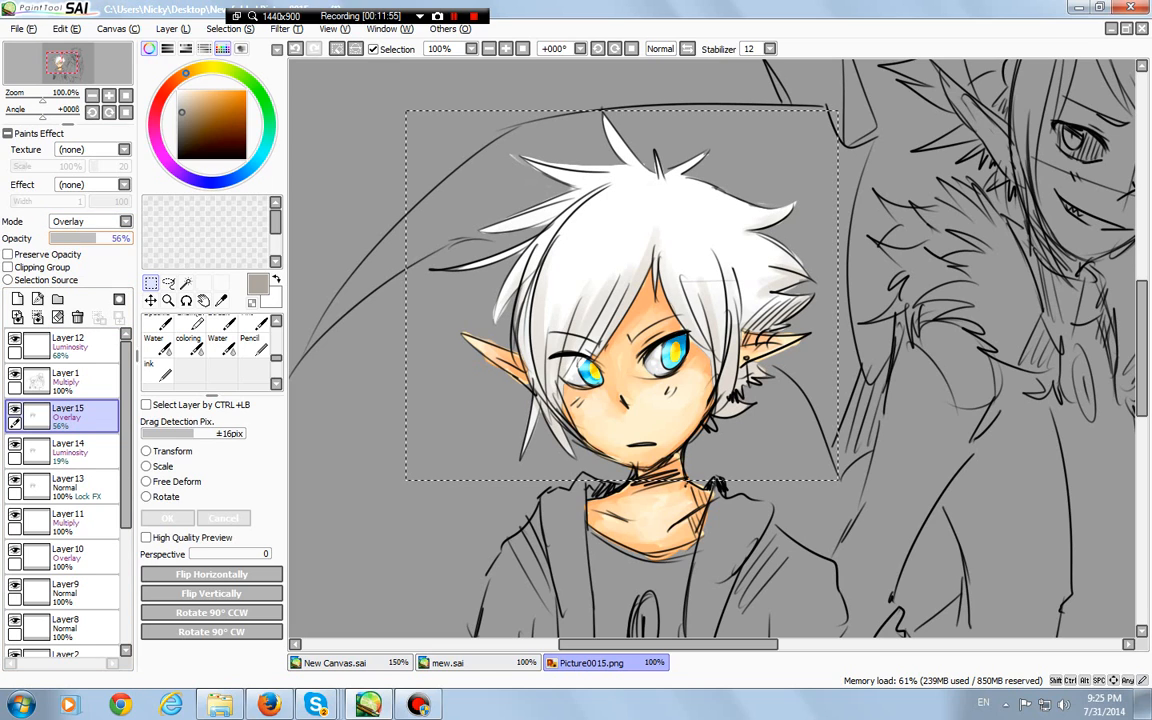
click(62, 238)
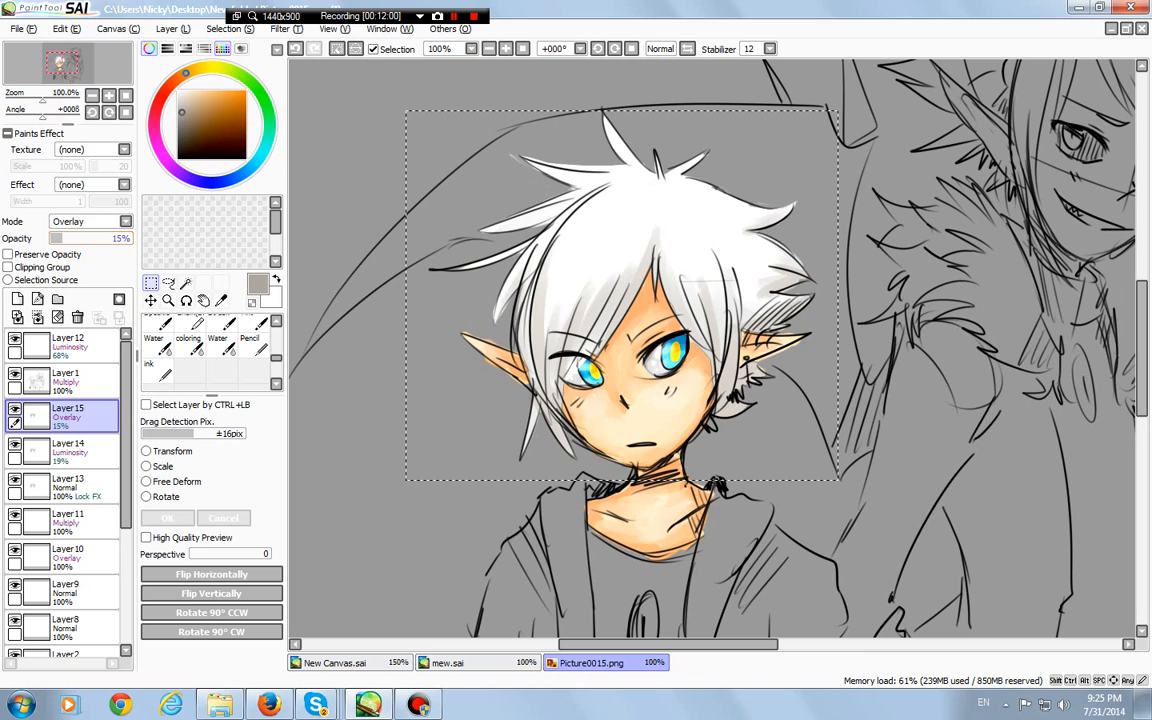
click(54, 238)
drag(54, 238, 101, 238)
Try Multiply mode on the second hair copy at opacities between 21% and 28%
click(90, 221)
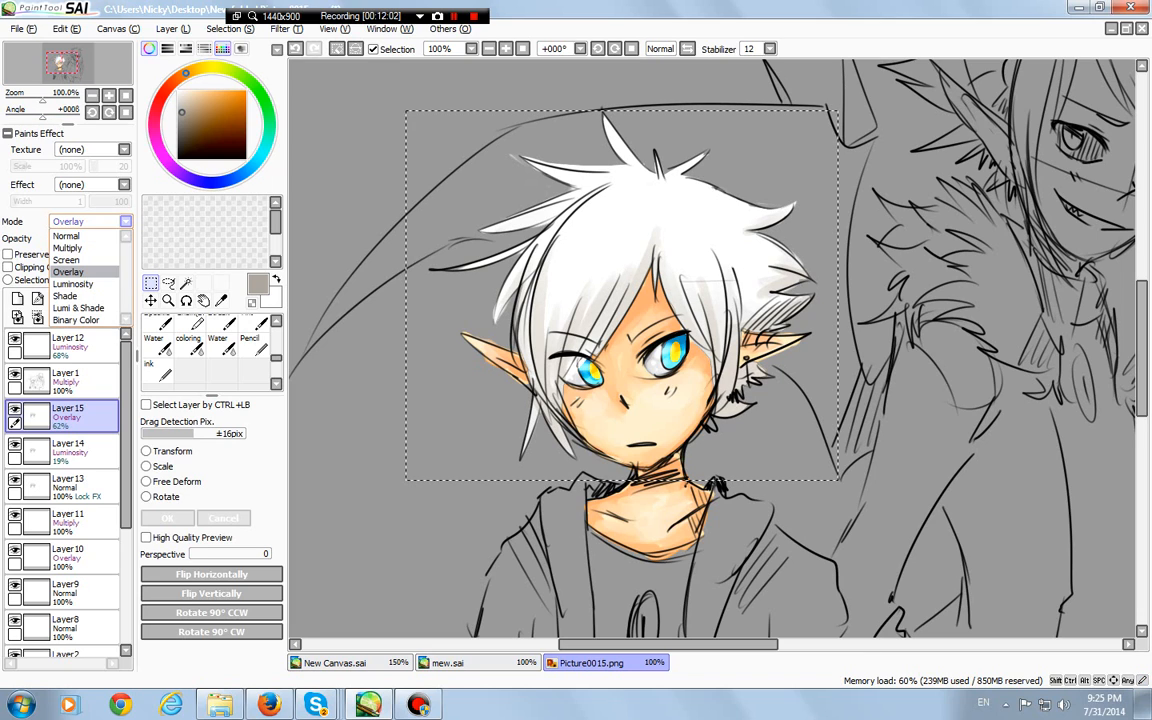
click(78, 248)
click(70, 238)
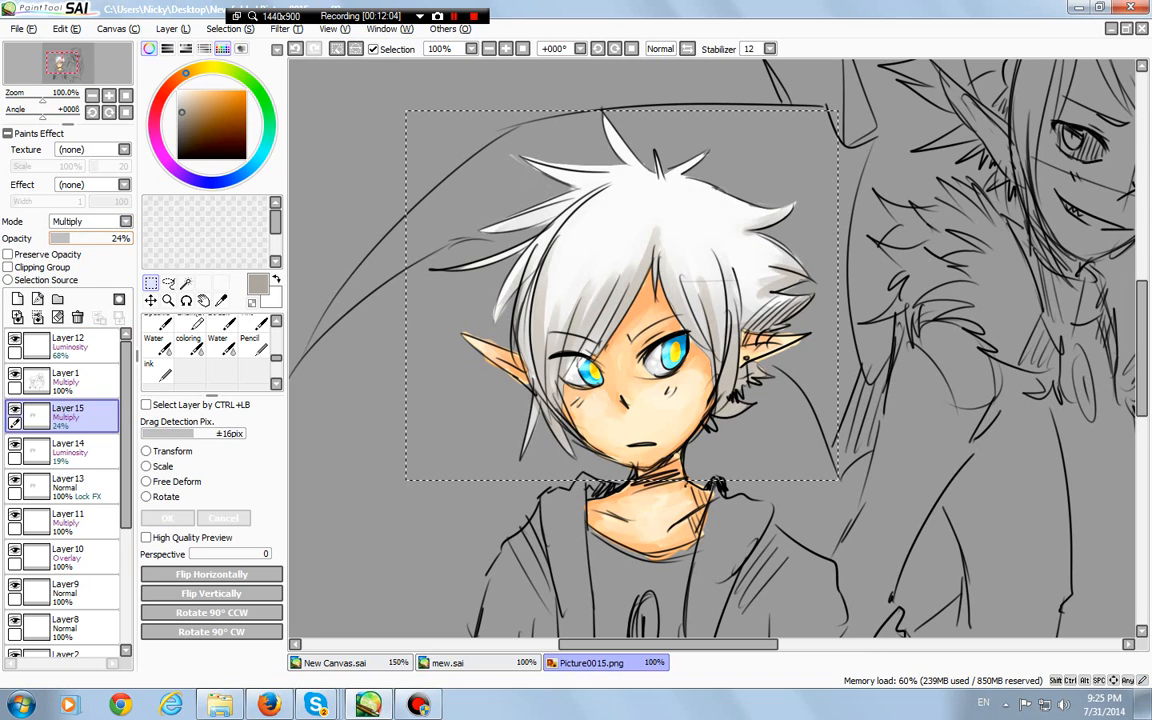
click(73, 238)
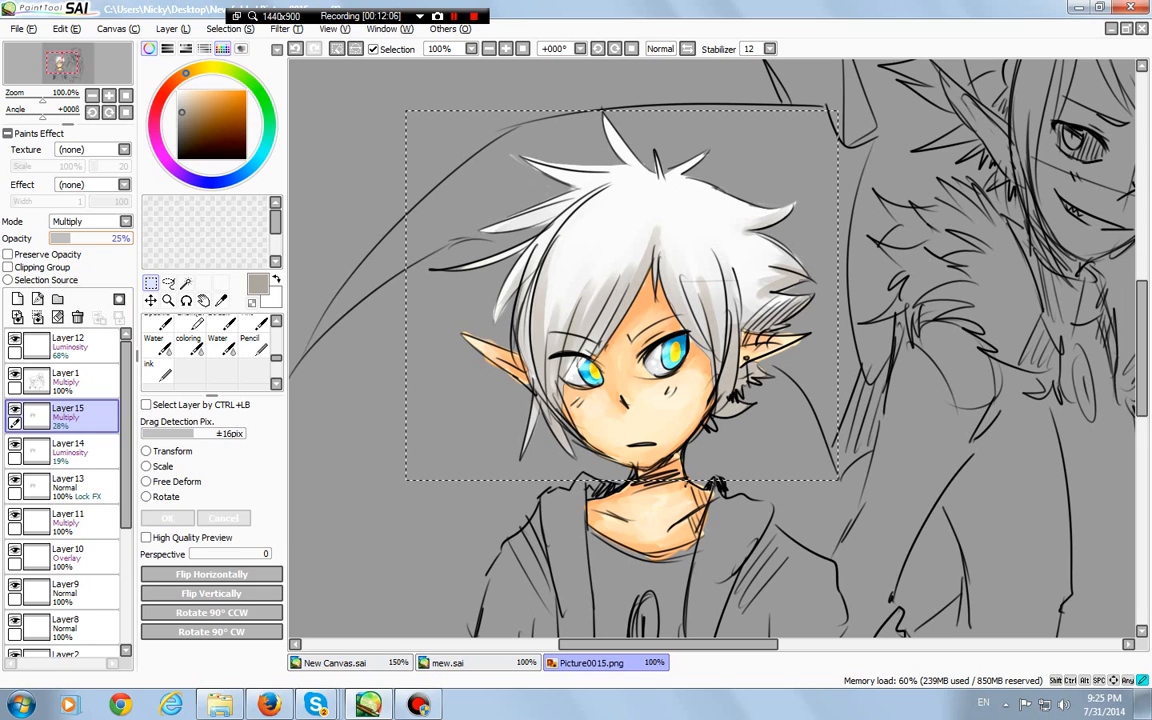
drag(71, 238, 67, 238)
Try the Shade, Binary Color and Screen modes on the second hair copy at 21% opacity
click(90, 221)
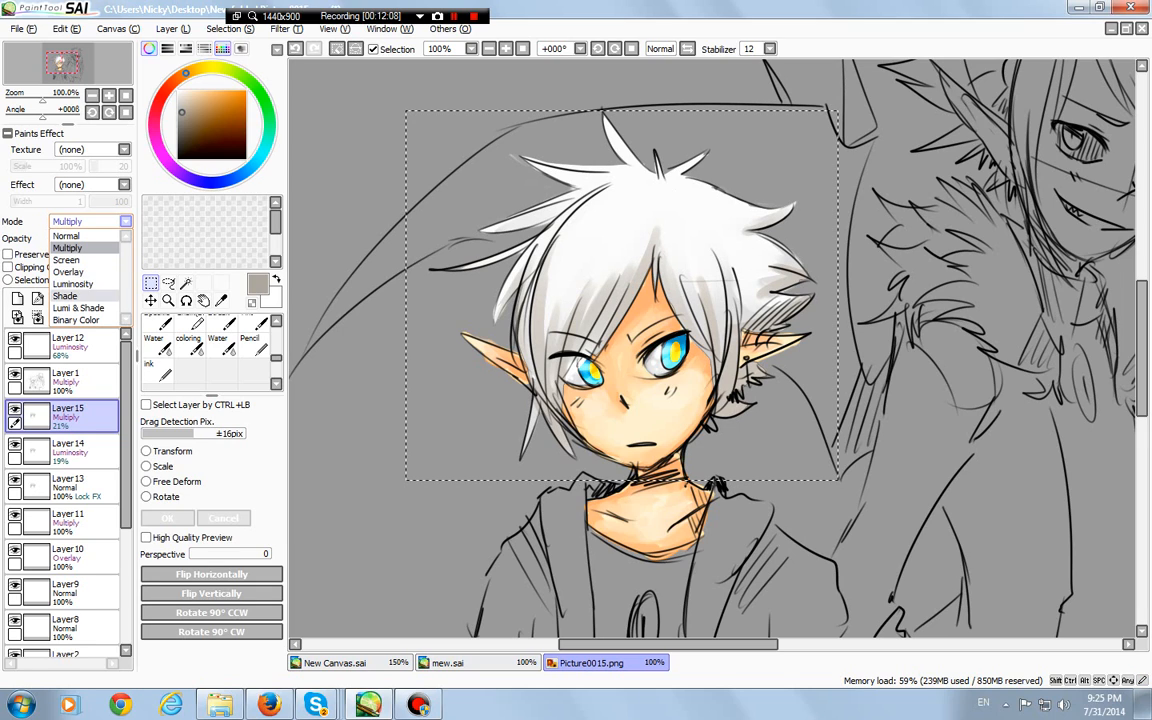
click(65, 296)
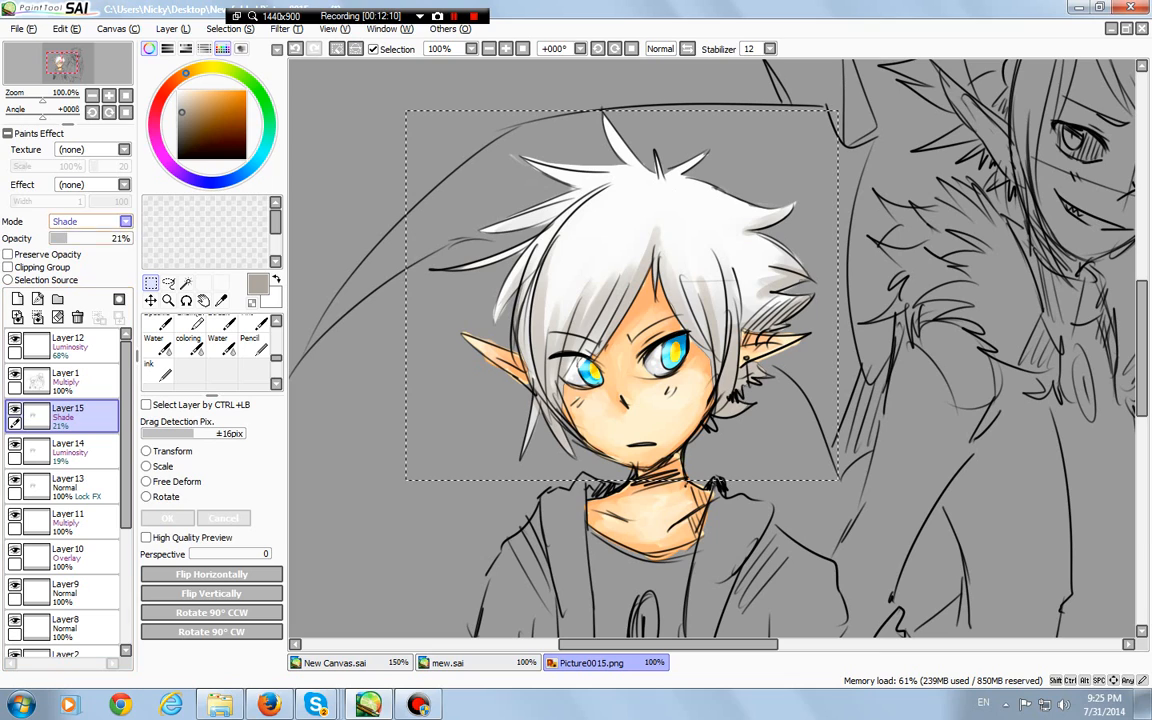
click(90, 221)
click(65, 296)
click(90, 221)
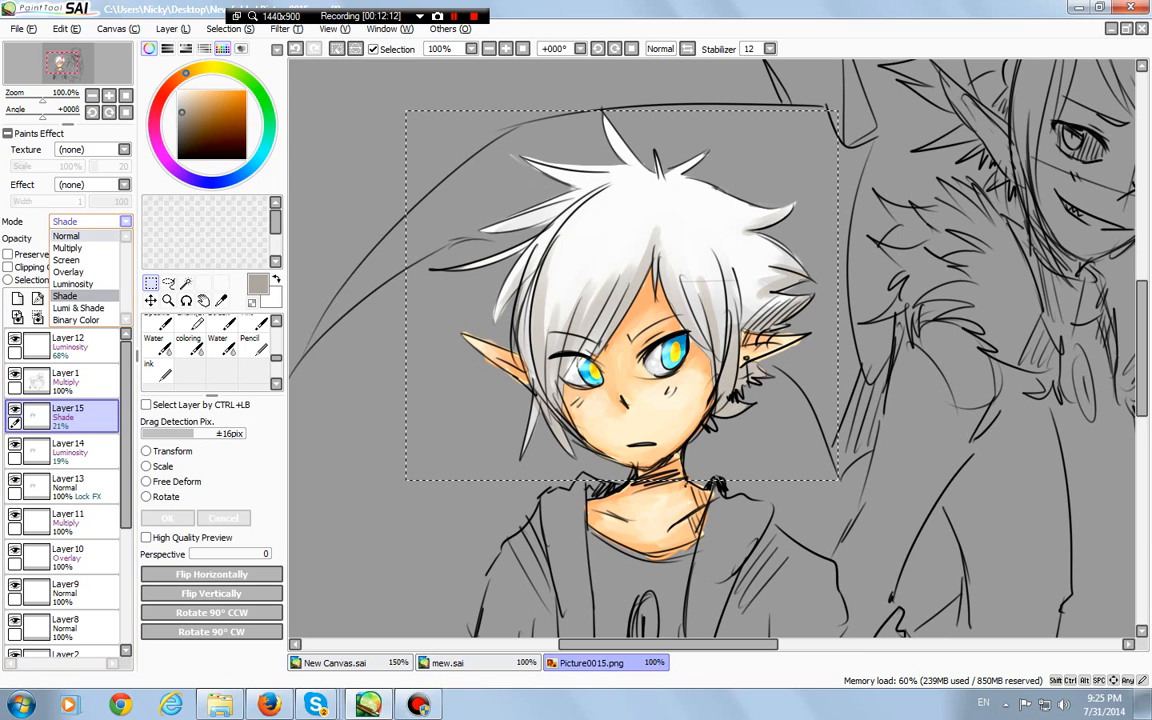
click(65, 288)
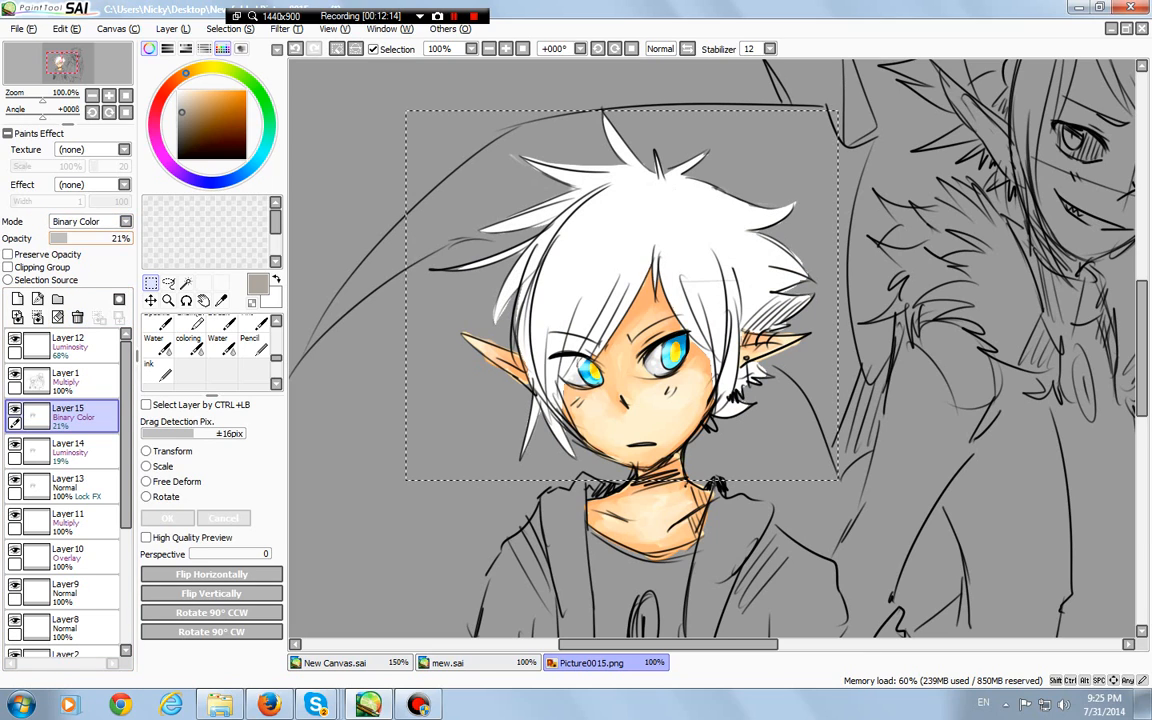
click(90, 221)
click(65, 260)
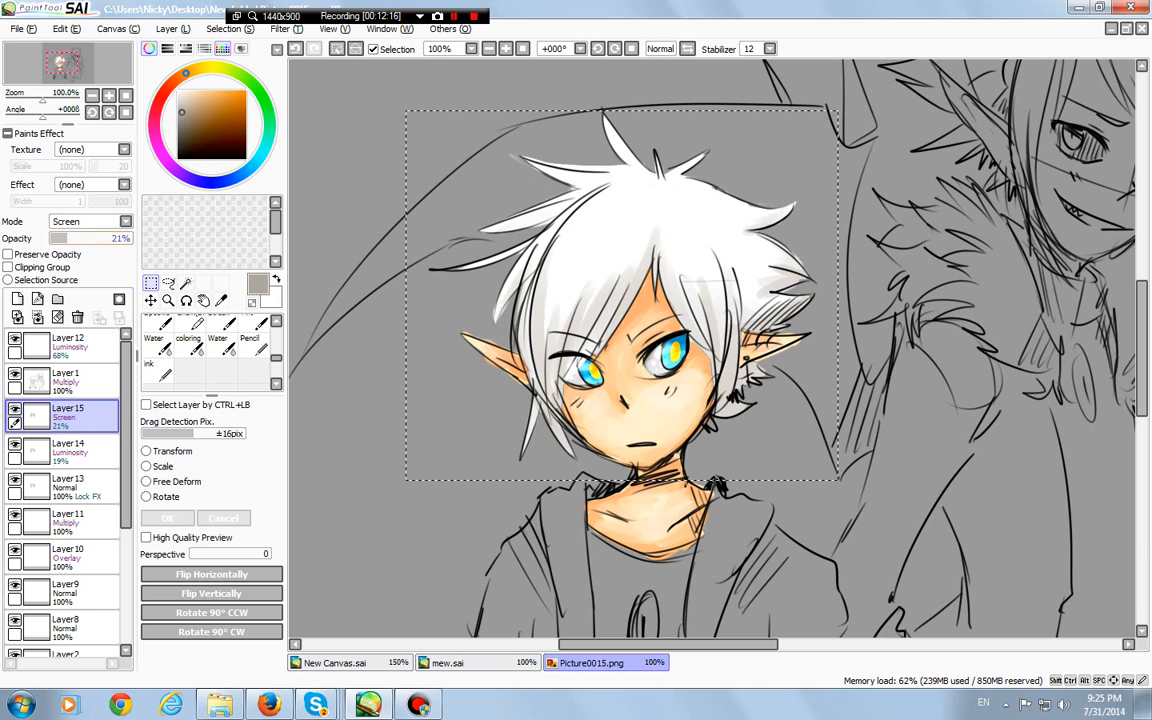
Set the second hair copy to Multiply at 36% opacity and clear the selection around the head
click(90, 221)
click(67, 248)
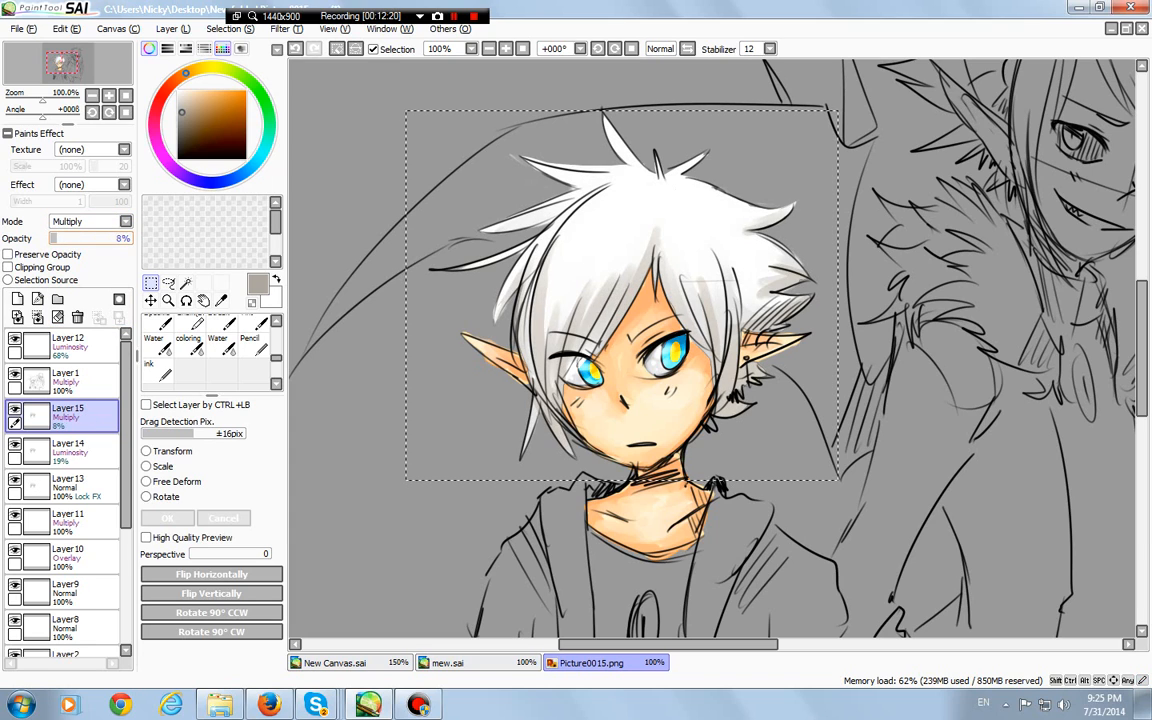
drag(56, 238, 66, 238)
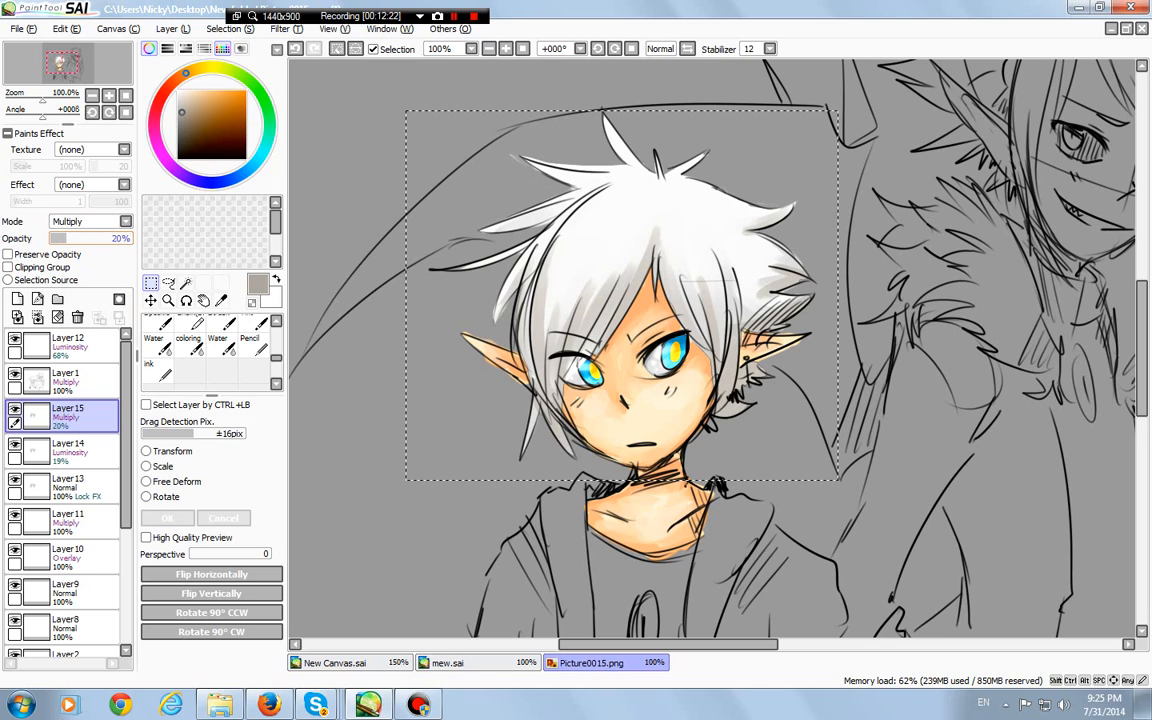
drag(58, 238, 87, 238)
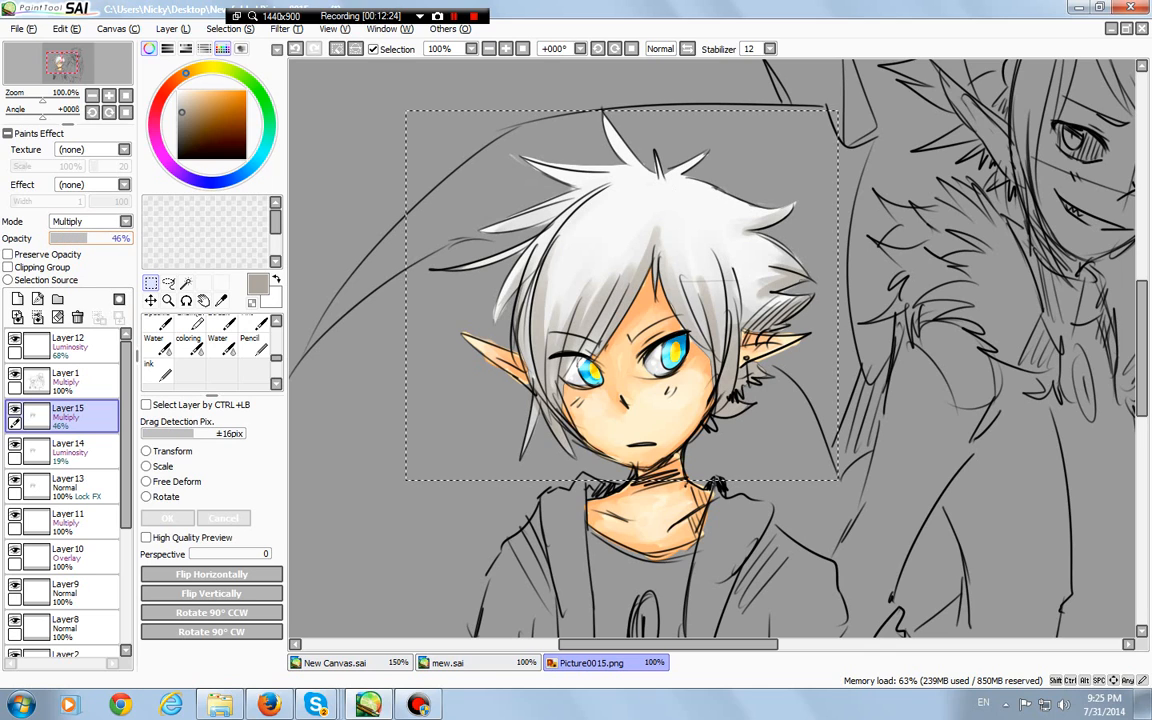
click(95, 238)
click(87, 238)
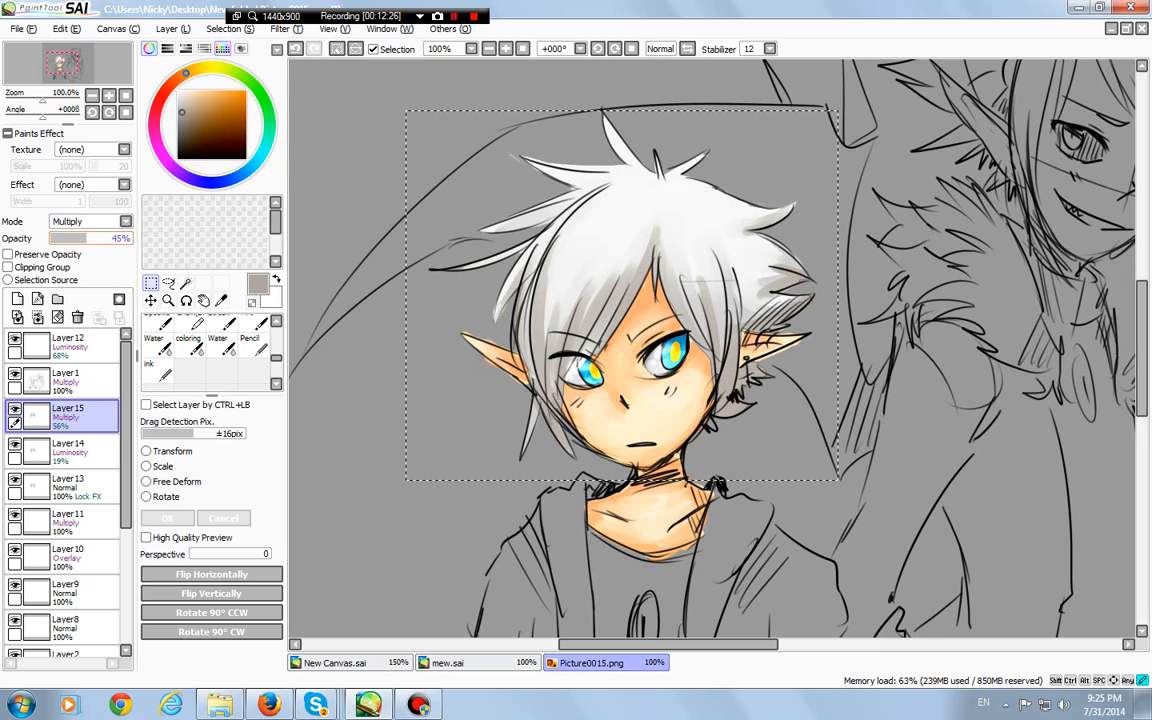
click(350, 290)
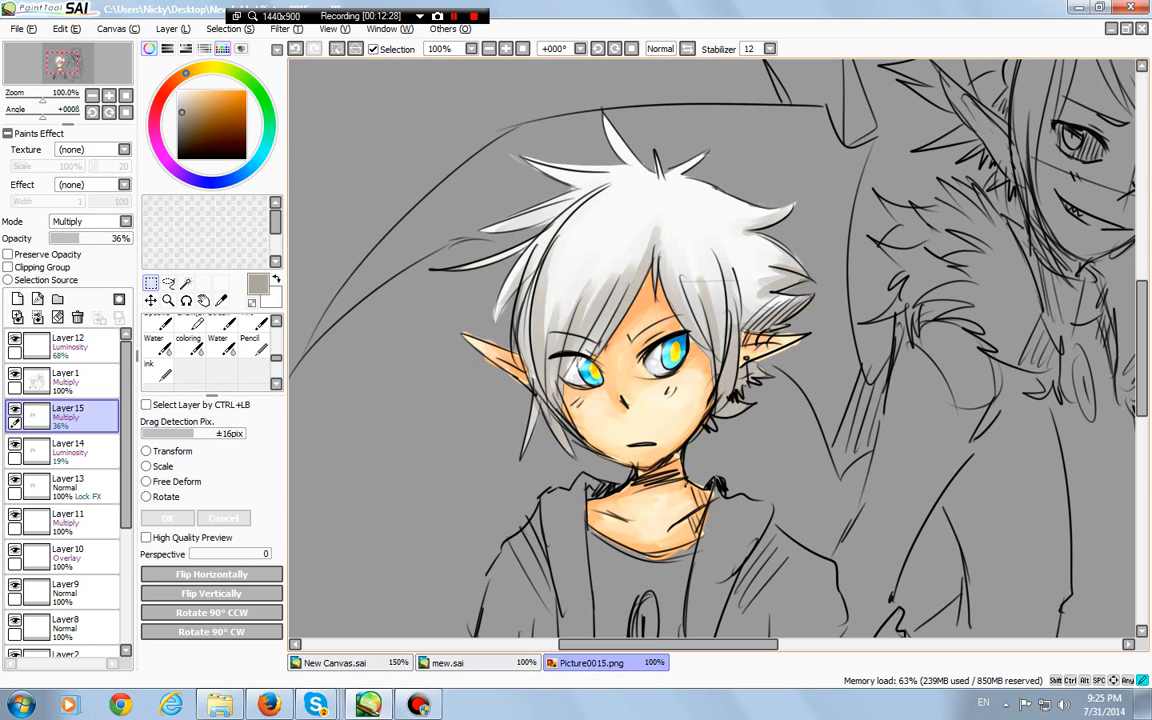
Add a new layer above the second hair copy and ready the ink brush with pure white
click(197, 111)
click(178, 91)
click(158, 371)
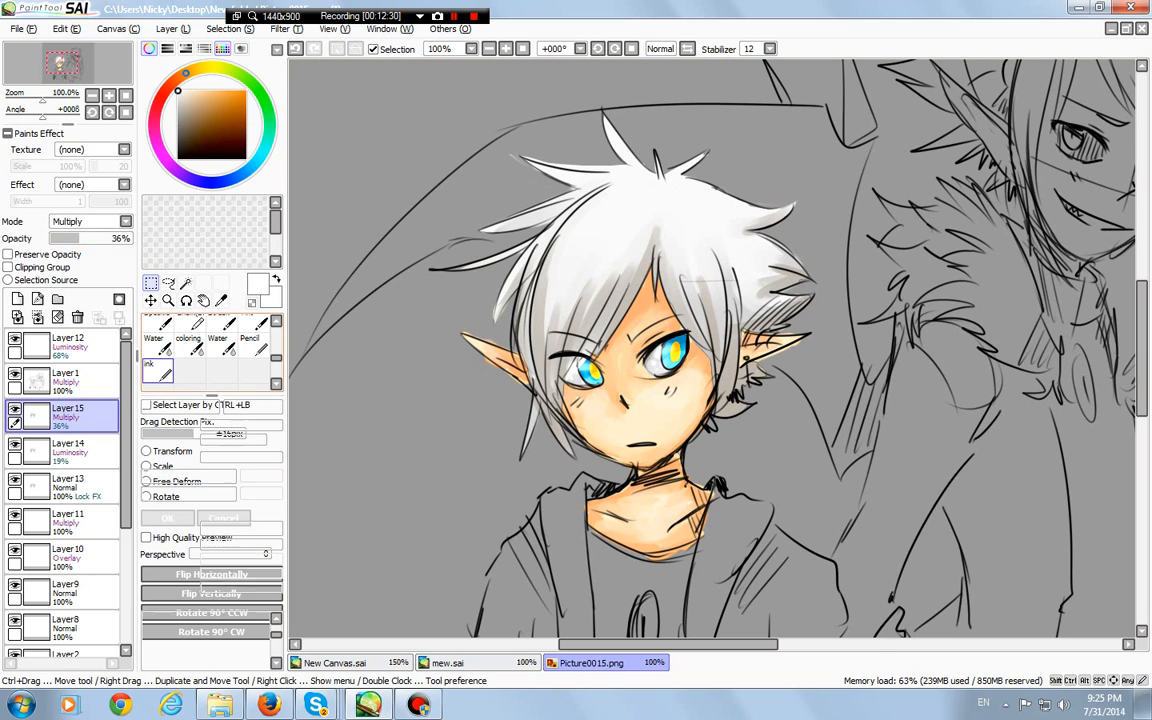
click(17, 299)
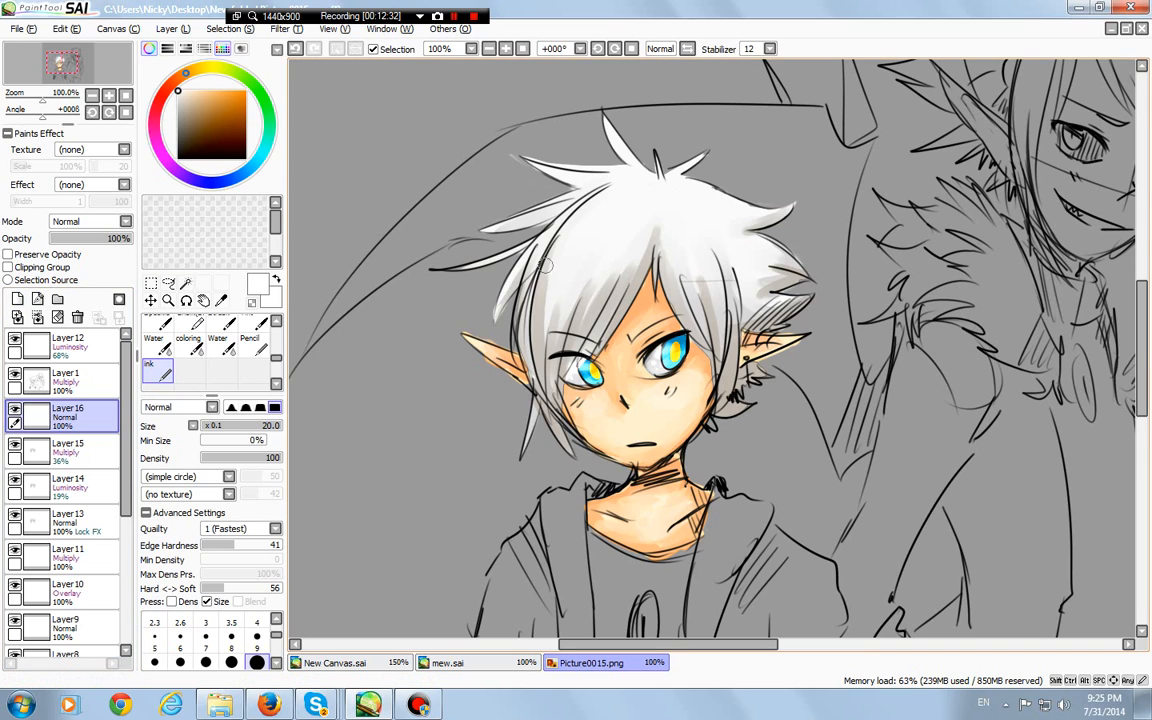
drag(570, 287, 658, 268)
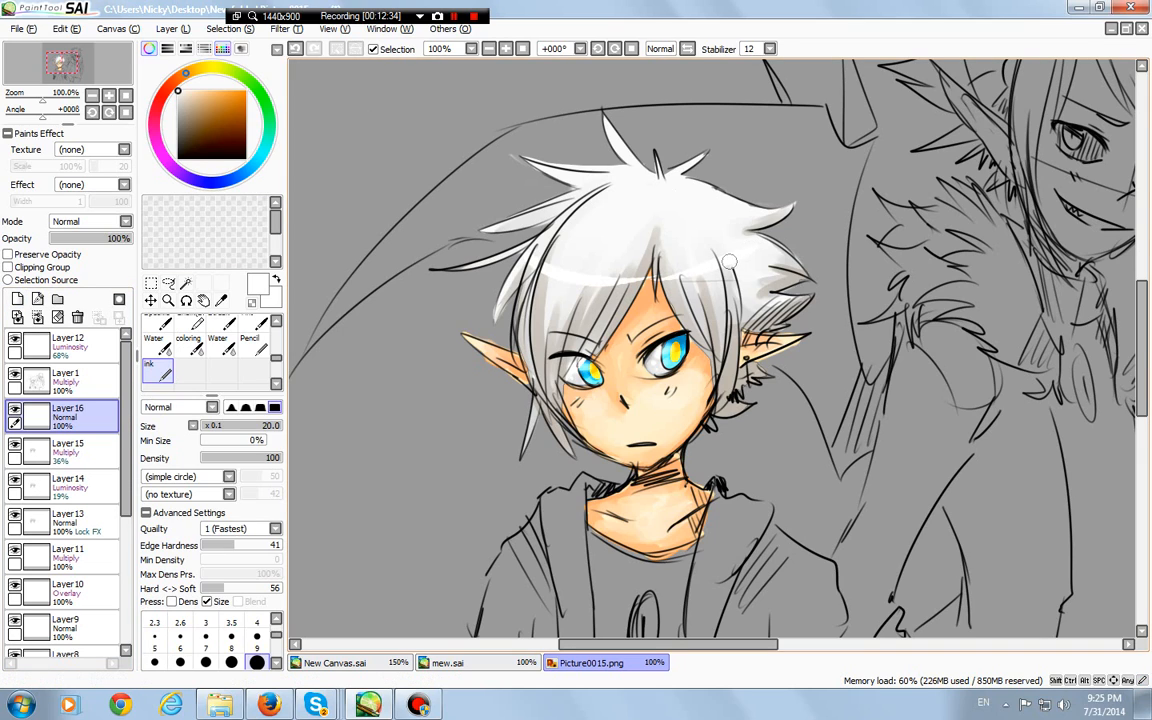
click(295, 49)
click(295, 49)
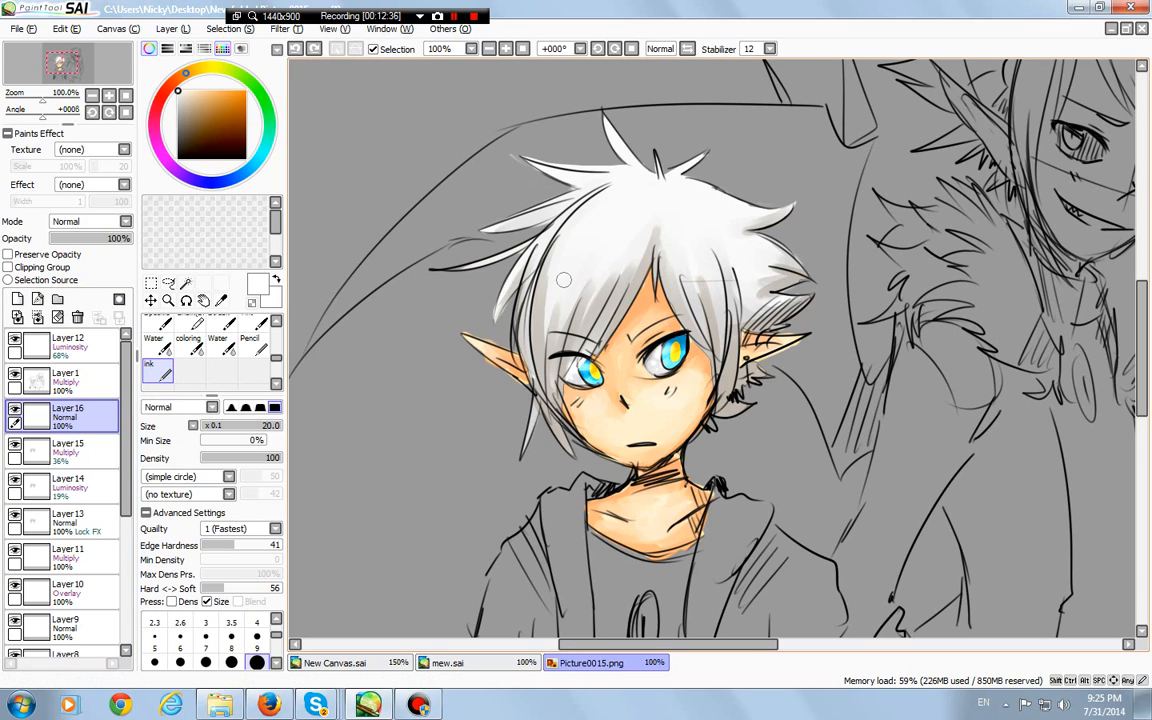
Paint a thin curved white highlight band across the smaller character's hair and set its layer to Luminosity mode
drag(542, 265, 626, 282)
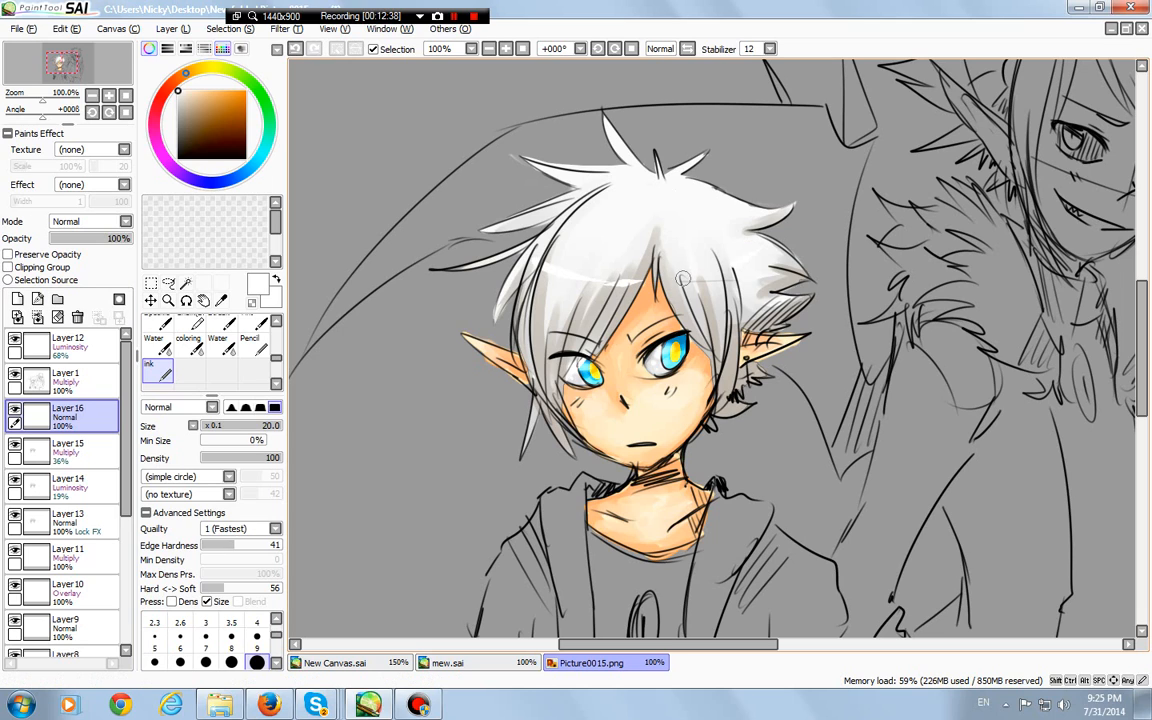
click(124, 221)
click(73, 284)
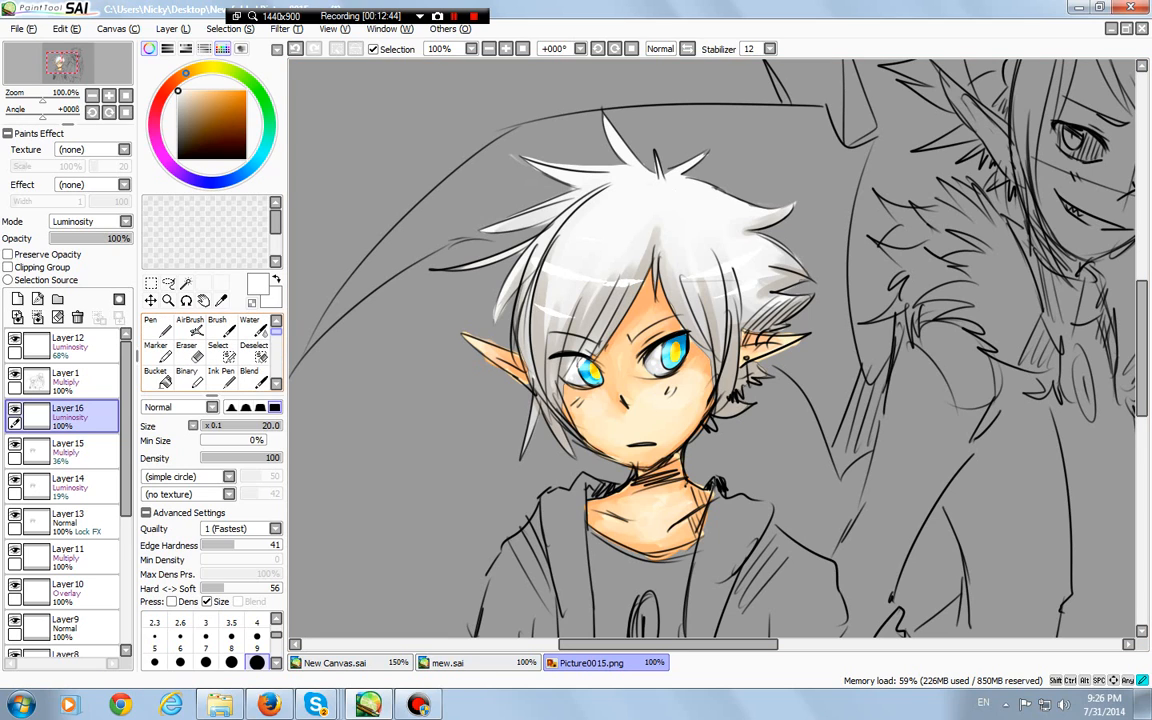
Soften the white hair highlight with the Blur brush at size 20
scroll(250, 360, up, 2)
scroll(210, 345, down, 3)
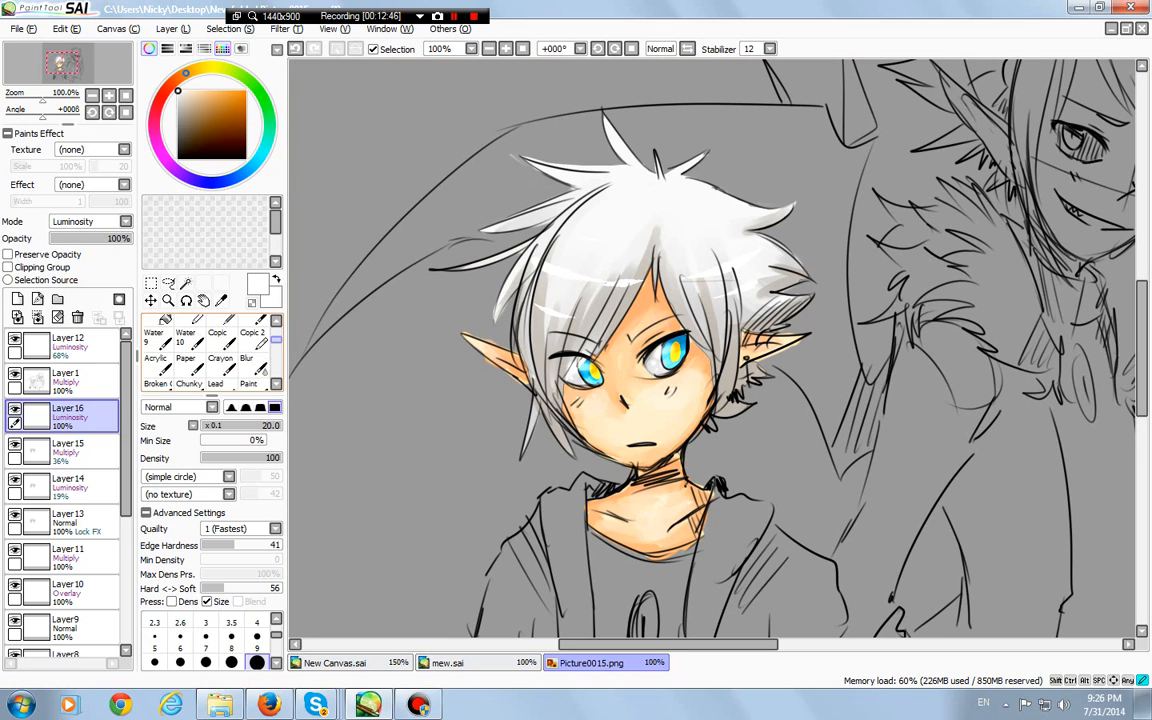
click(246, 345)
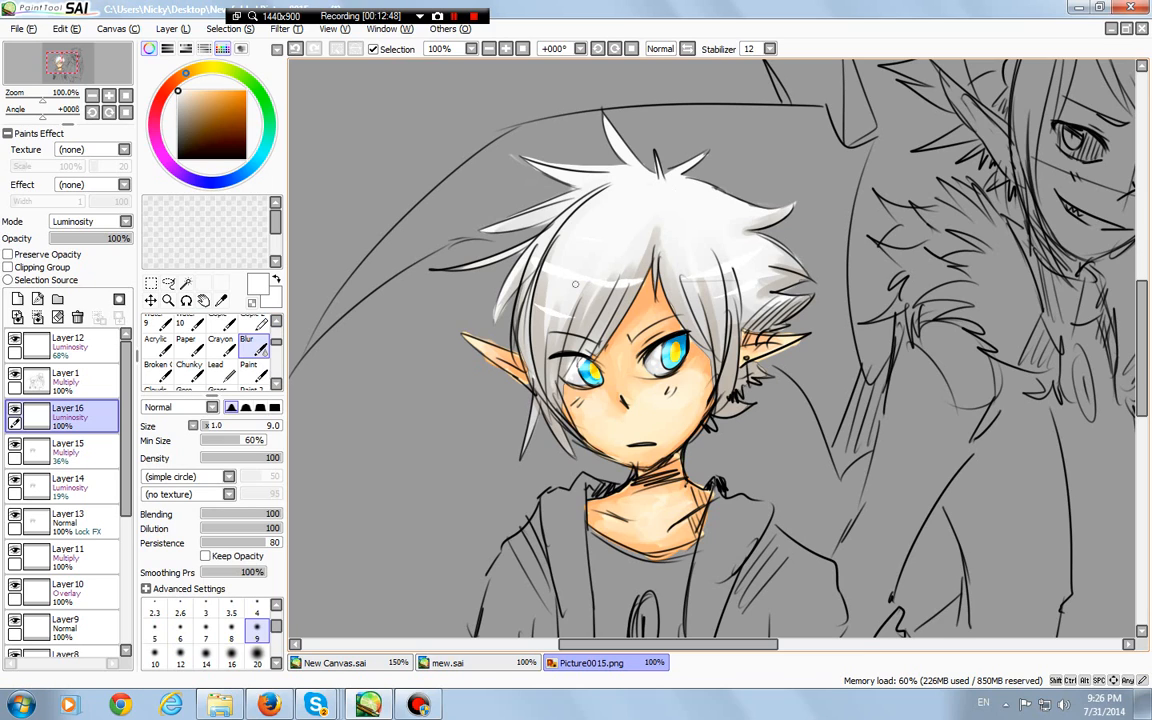
click(257, 652)
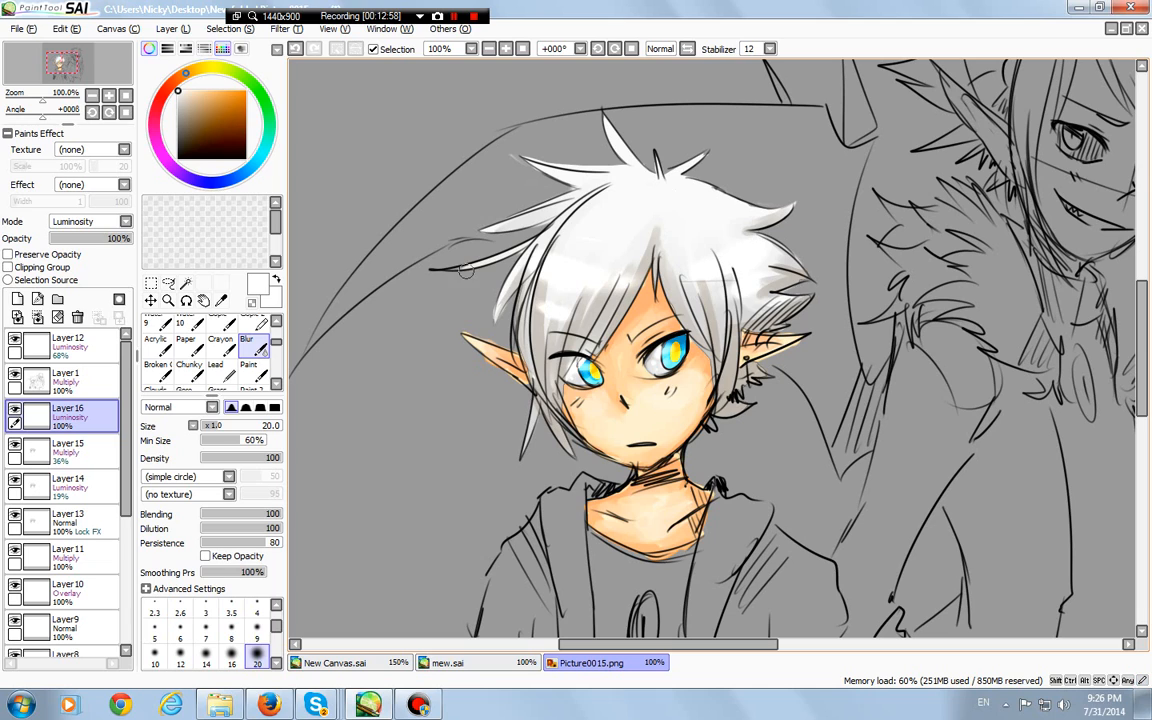
Lower the hair highlight layer's opacity to 23%
click(85, 239)
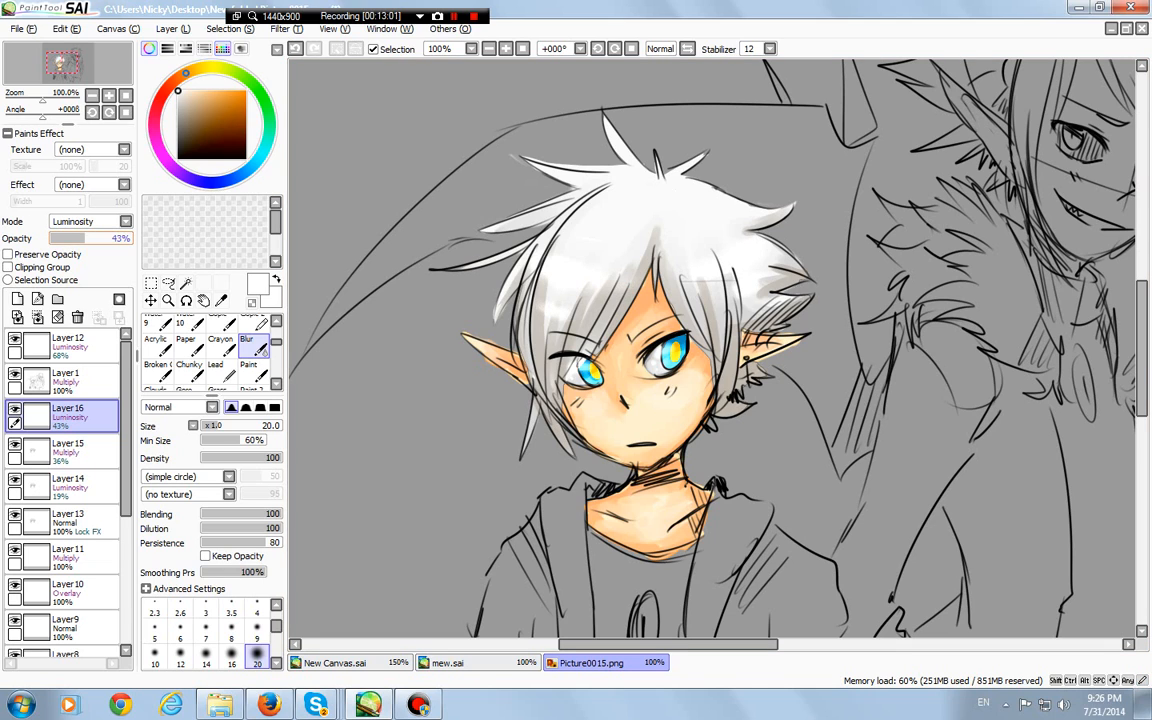
drag(85, 239, 69, 239)
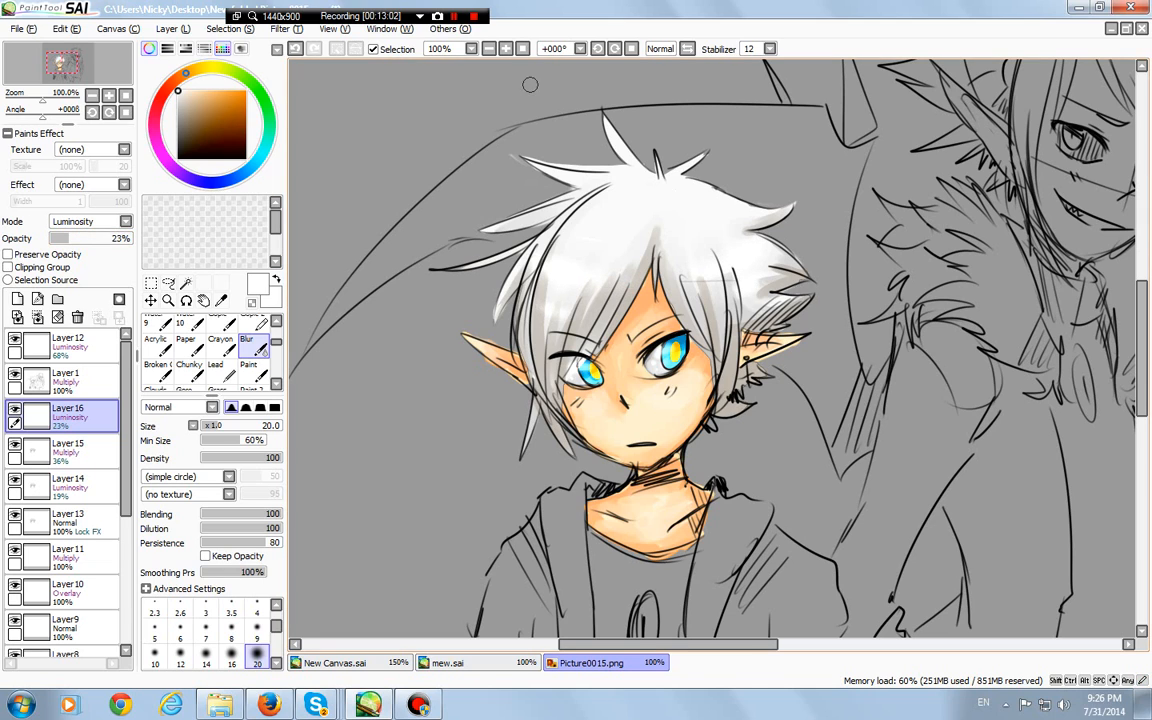
scroll(530, 84, down, 2)
scroll(509, 176, up, 1)
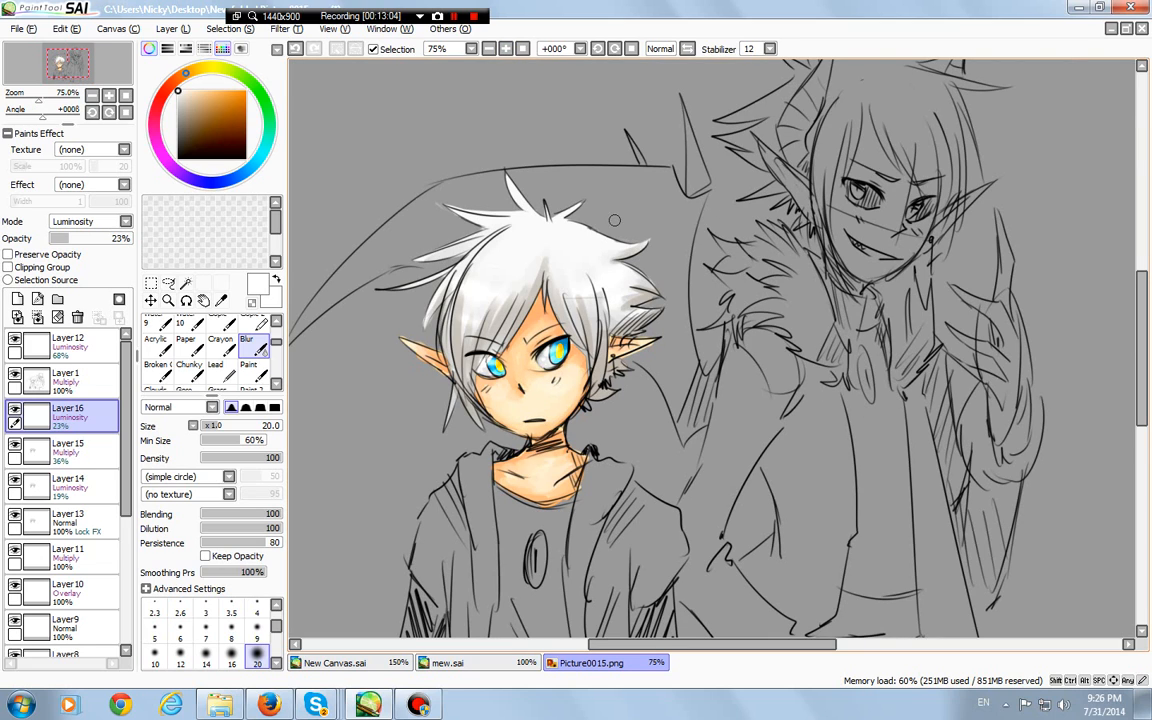